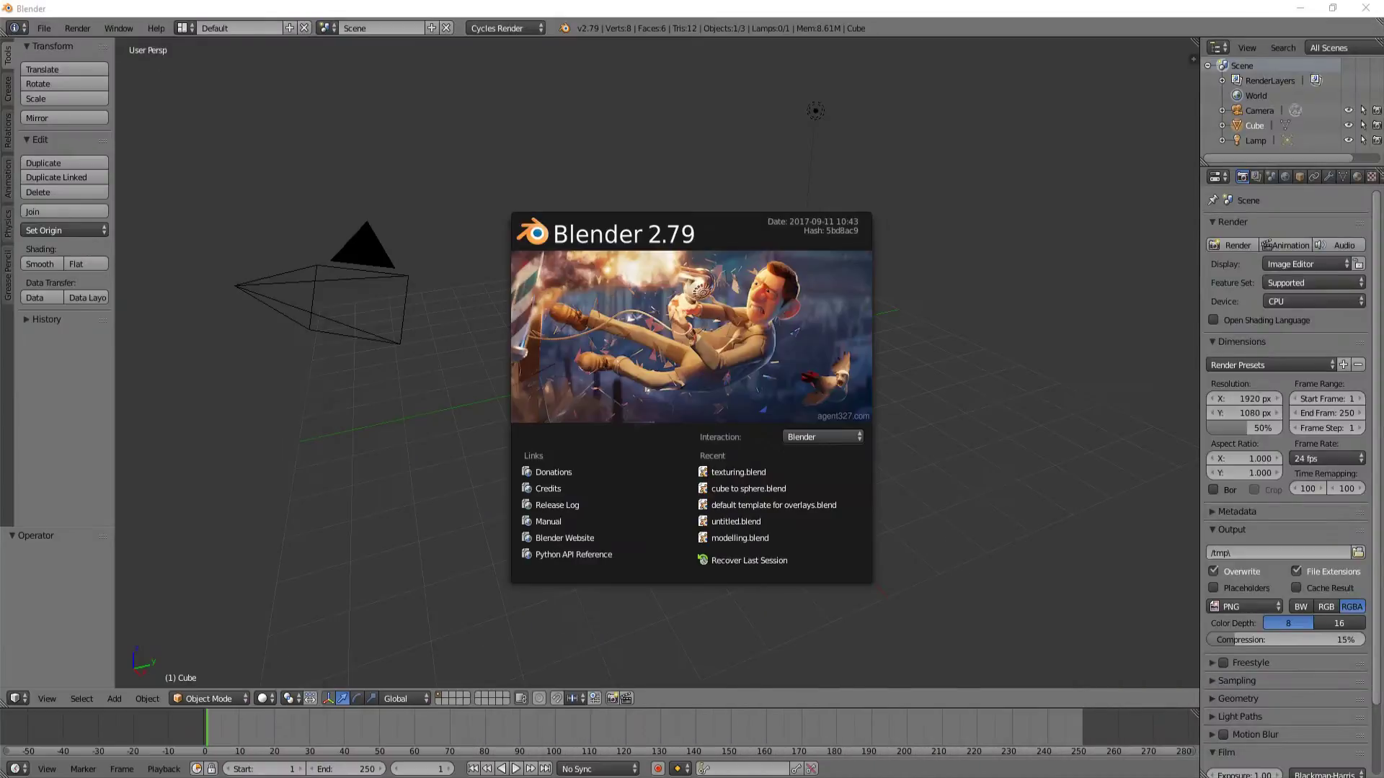
Step: Close the splash screen and start Screencast Keys with an enlarged mouse indicator
left_click(698, 137)
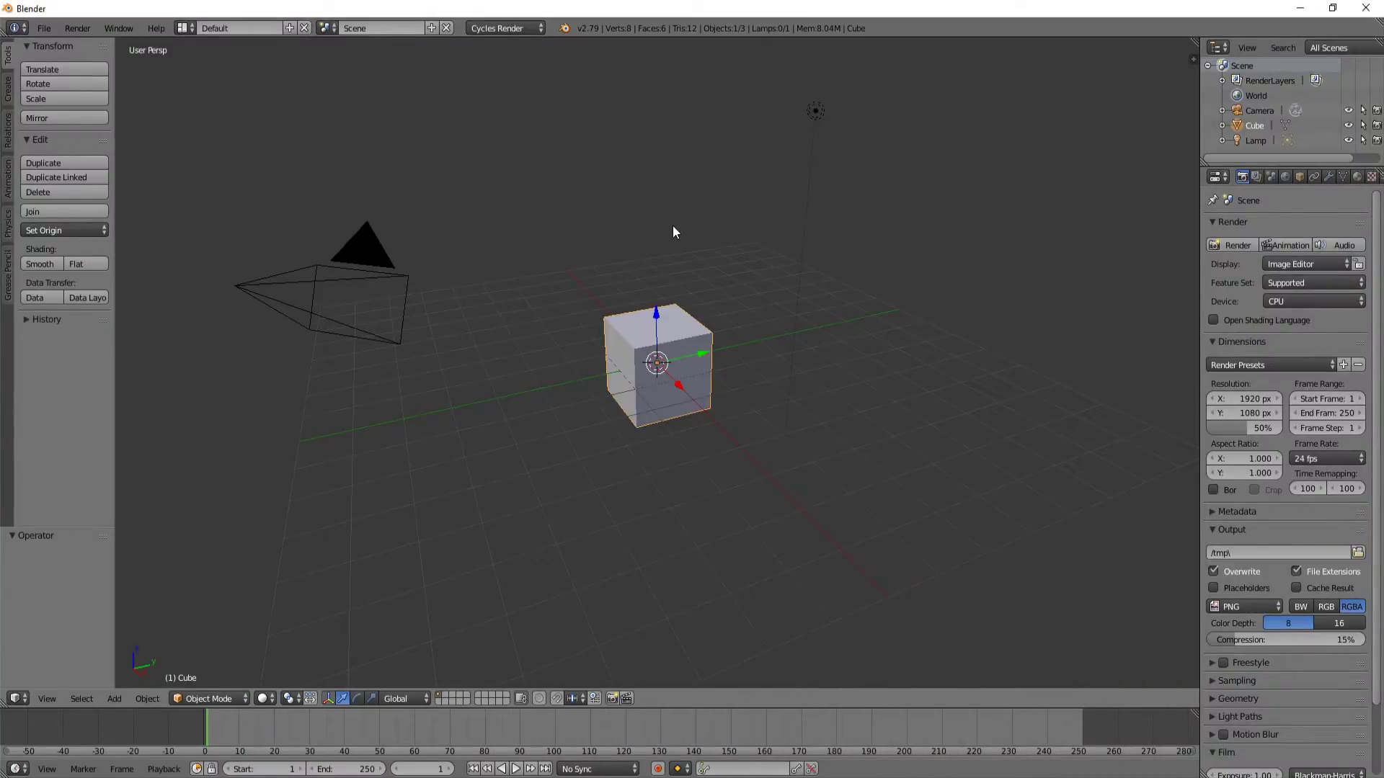
key("n")
scroll(1110, 556, "down", 10)
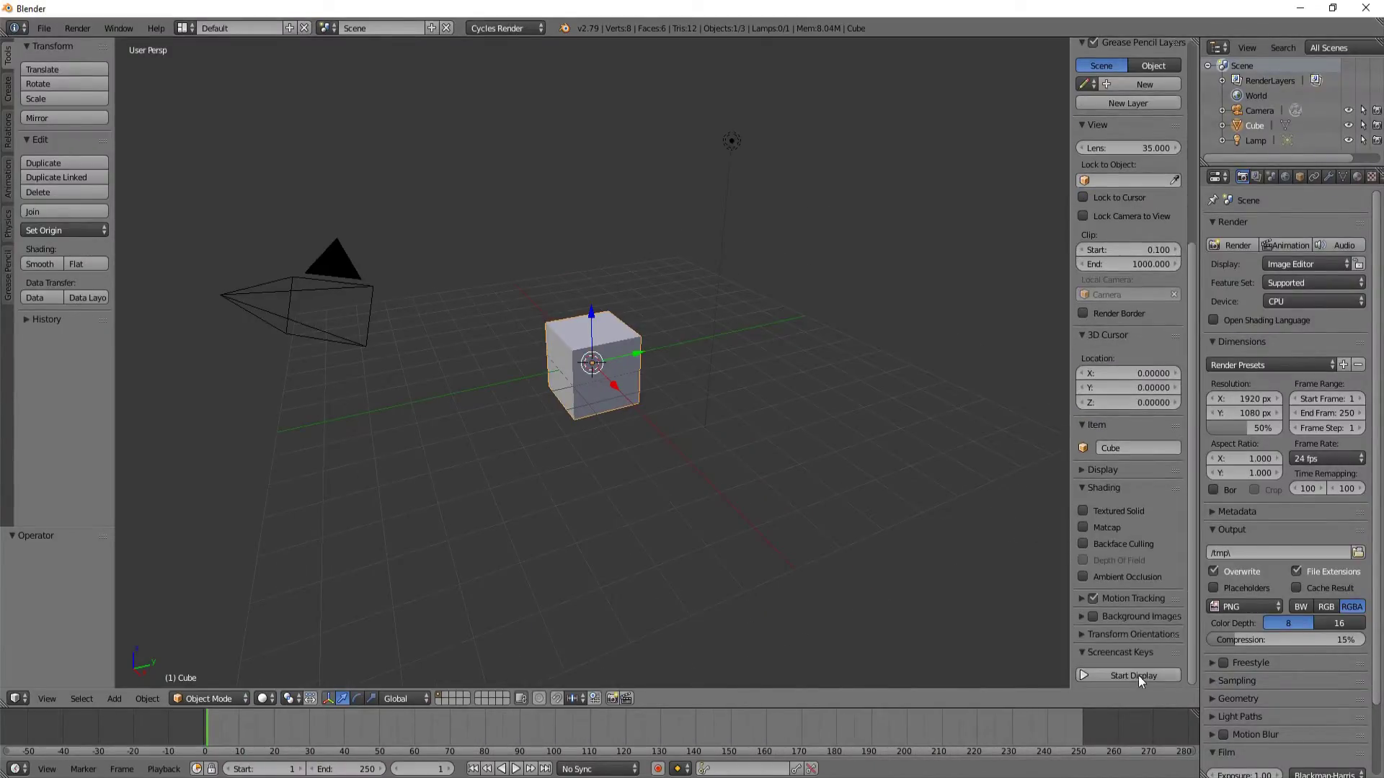
left_click(1128, 671)
scroll(1123, 639, "down", 8)
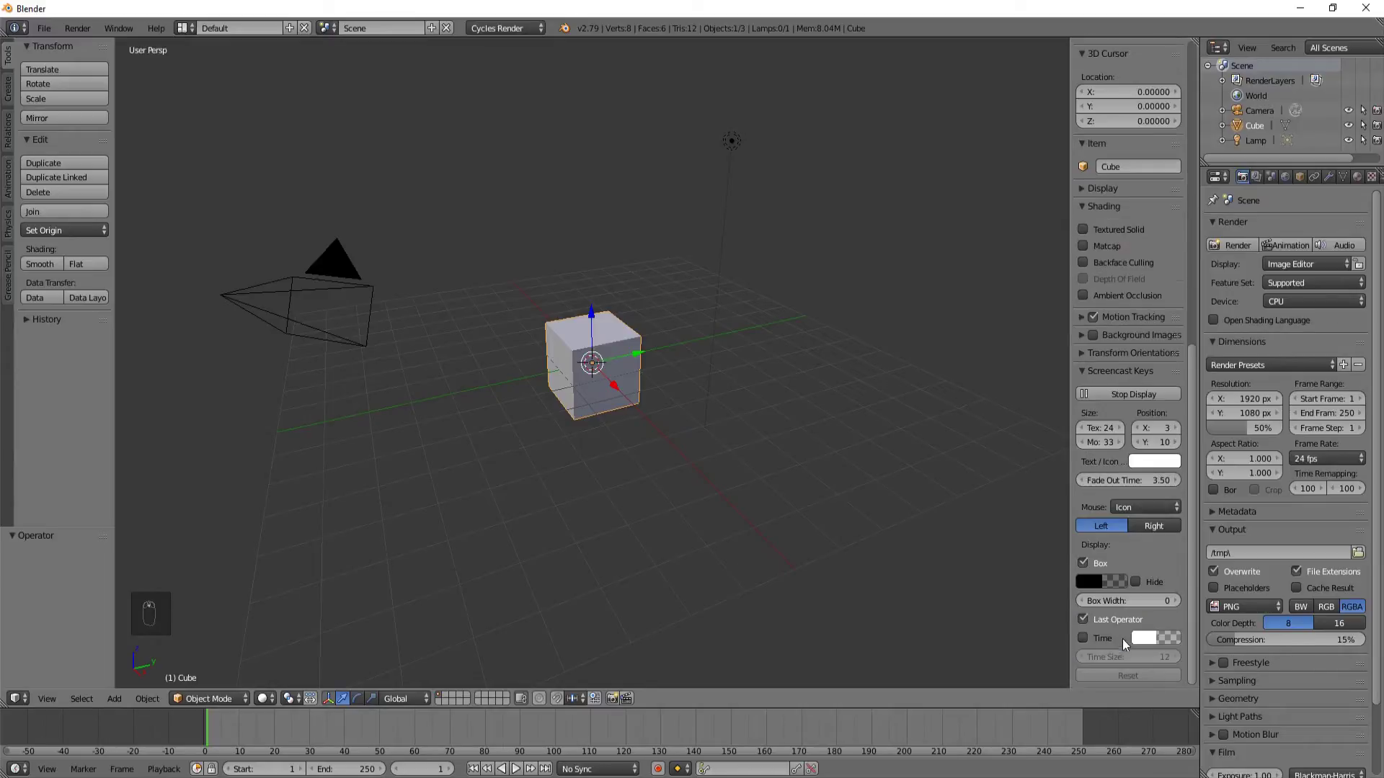
left_click_drag(1098, 446, 1132, 448)
scroll(1124, 425, "up", 2)
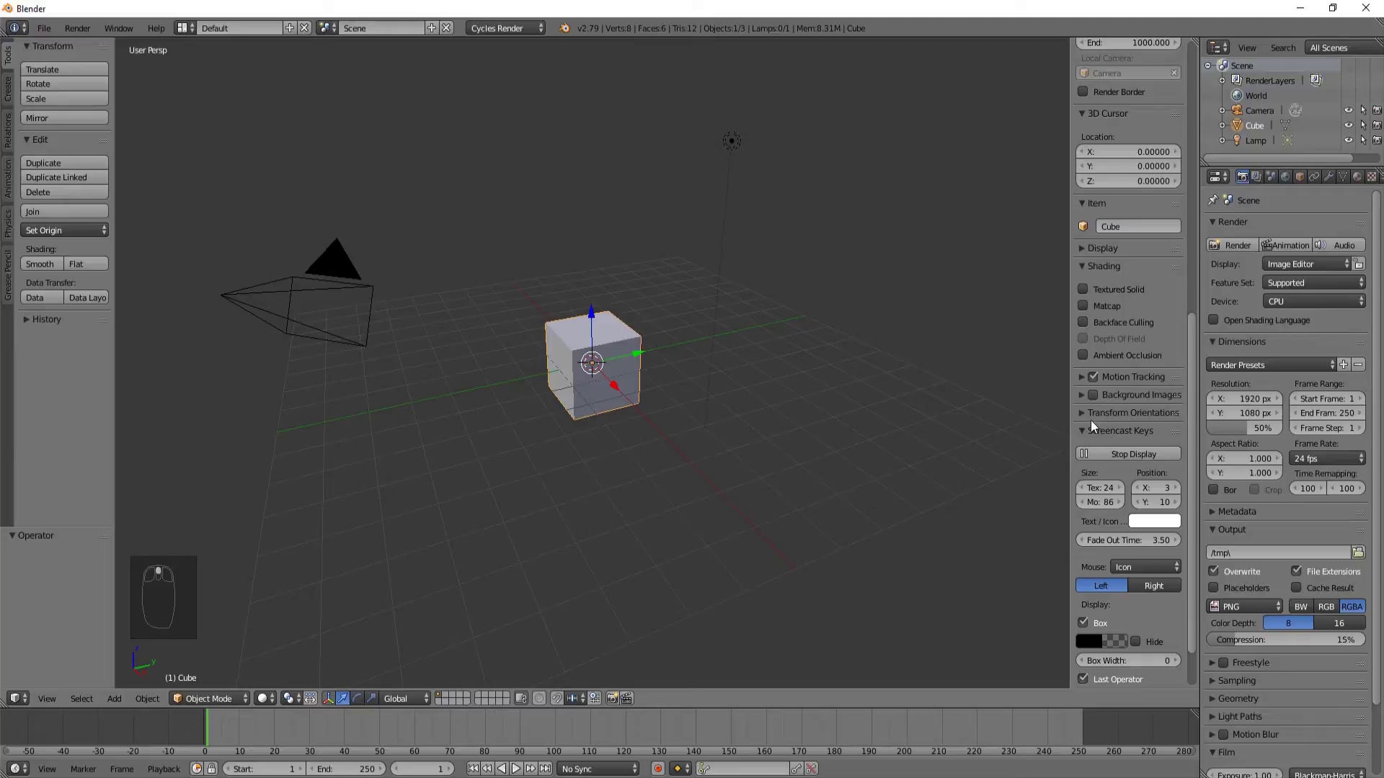
left_click(1088, 430)
Step: Enable viewport background images and load the maple leaf image from the leaf project folder
left_click(1093, 395)
left_click(1083, 393)
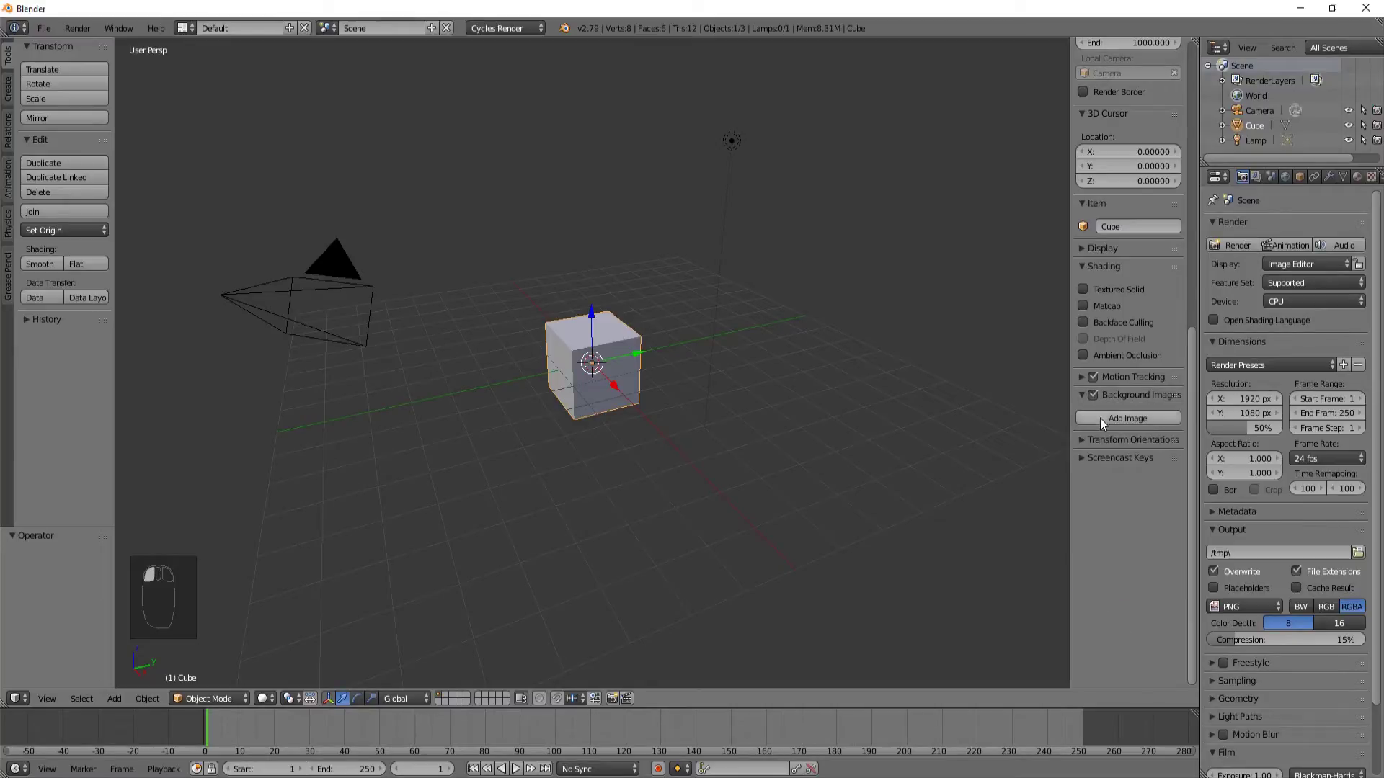
left_click(1100, 418)
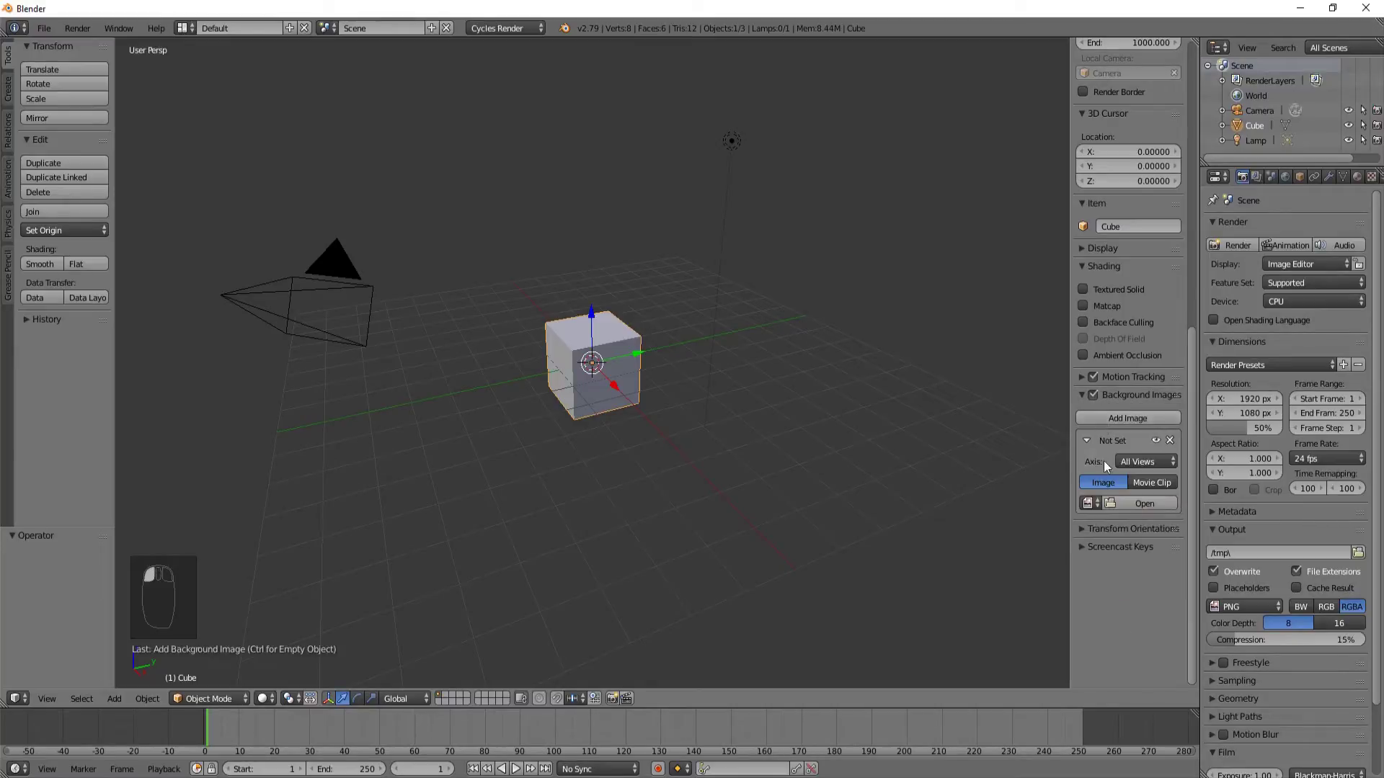
left_click(1118, 503)
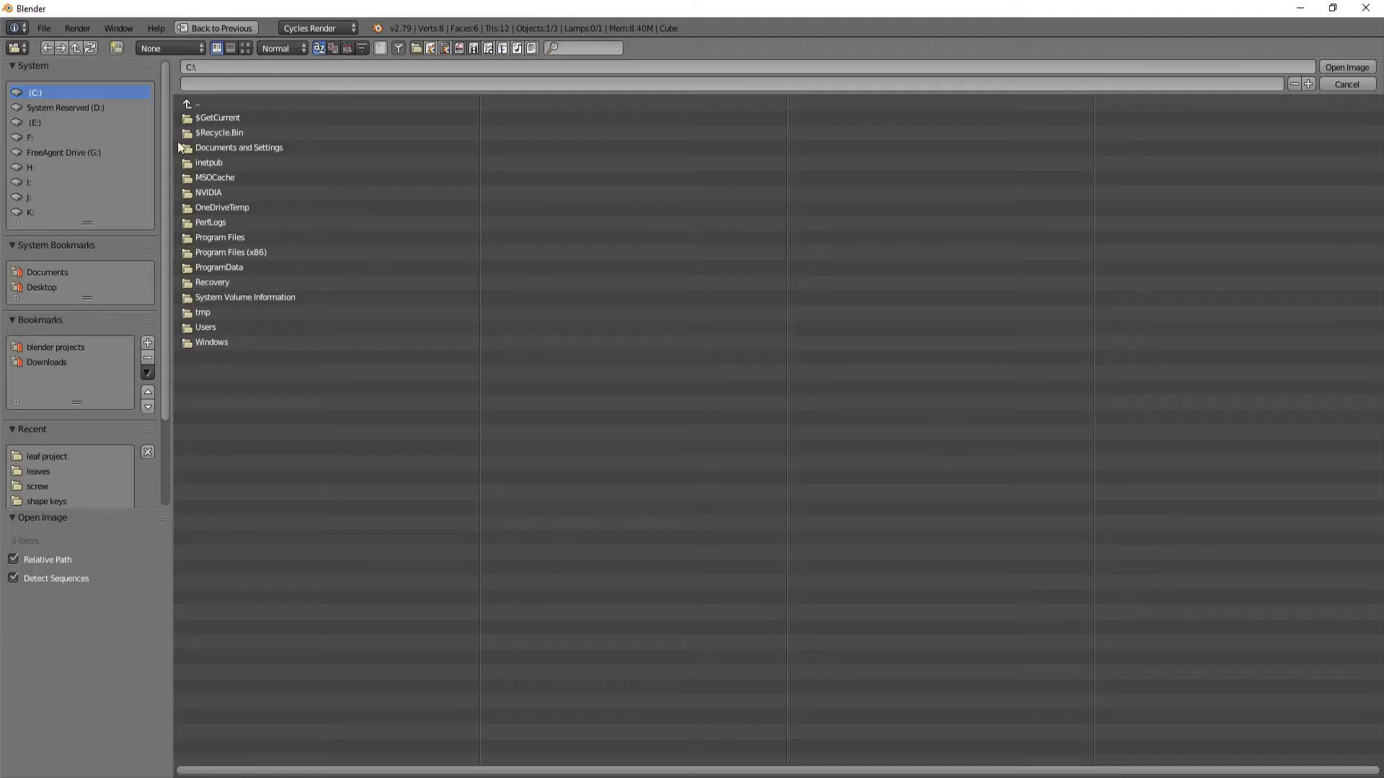
left_click(61, 348)
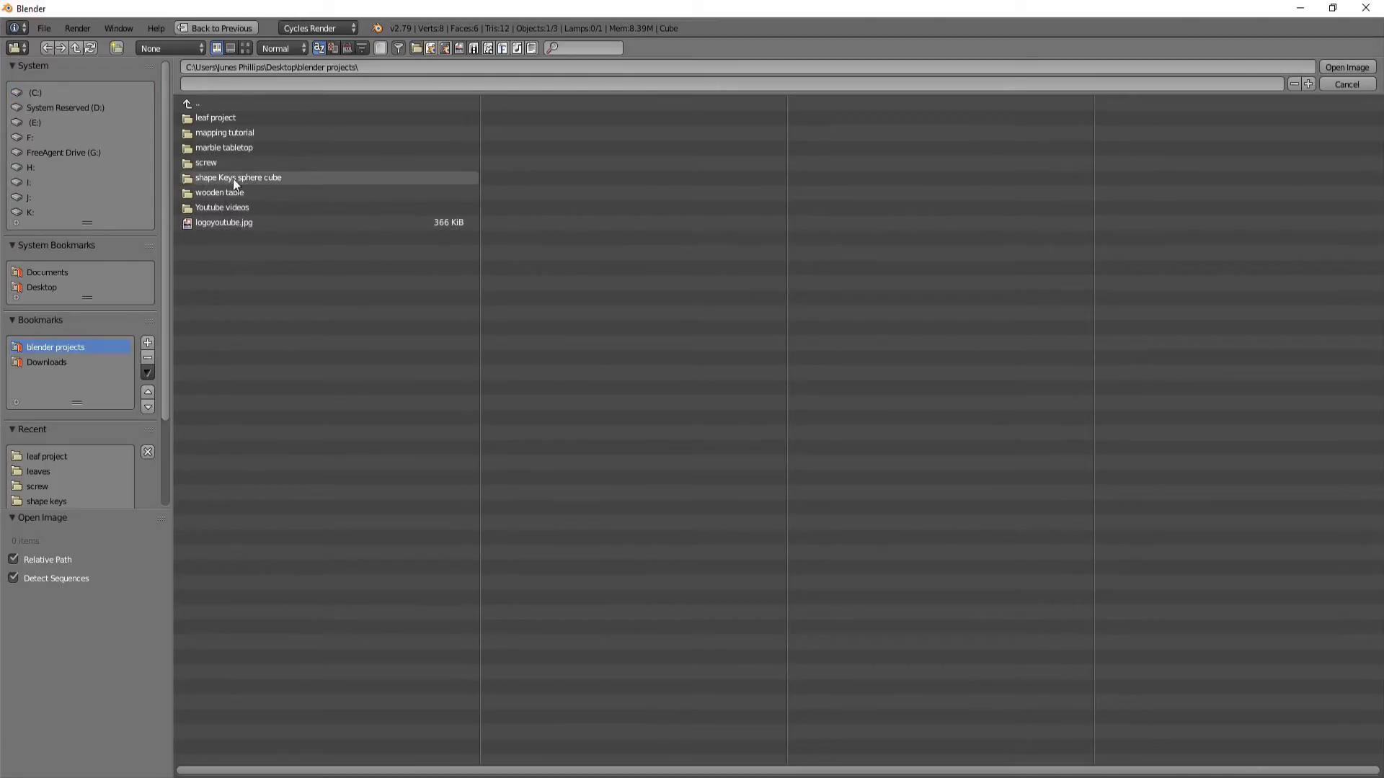
left_click(226, 119)
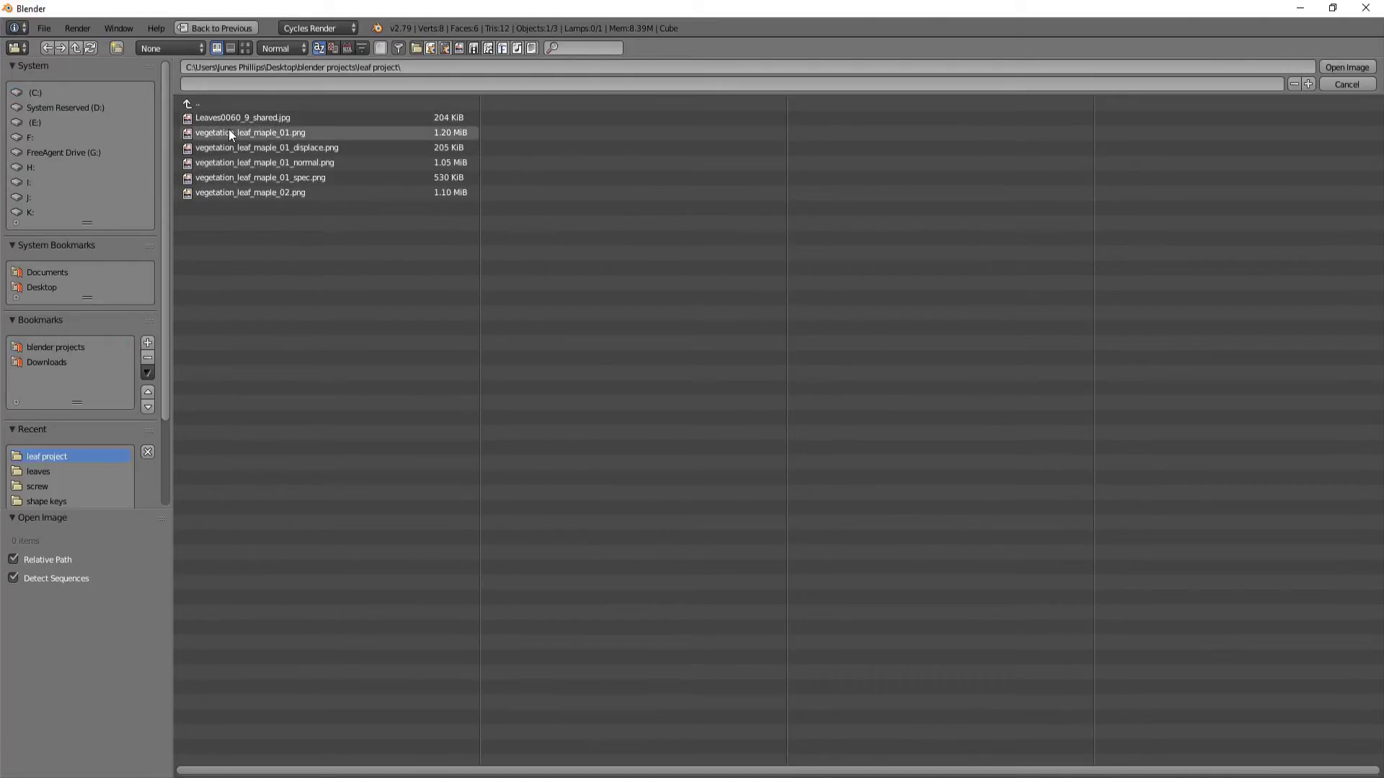
double_click(229, 132)
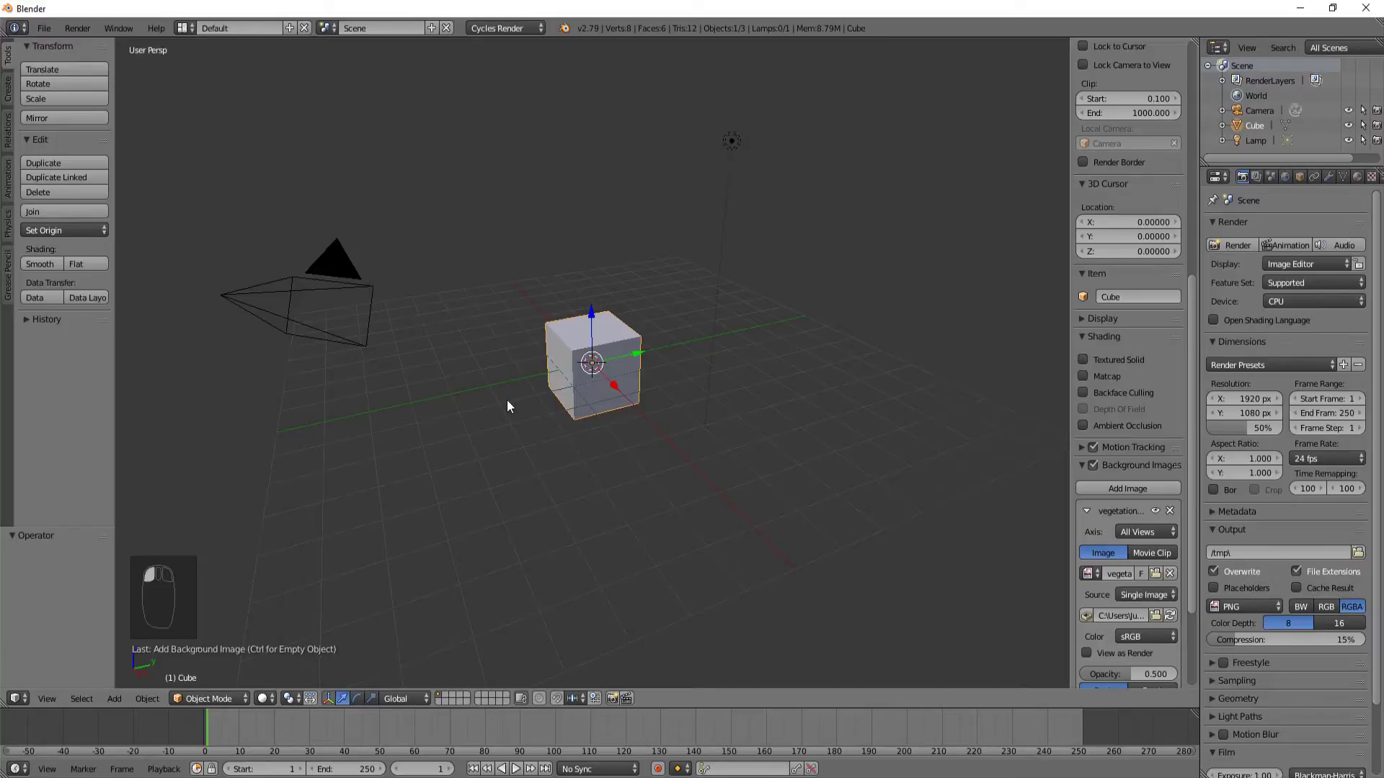
Step: In top orthographic view, replace the default cube with a plane and enter Edit Mode
key("KP_7")
key("KP_5")
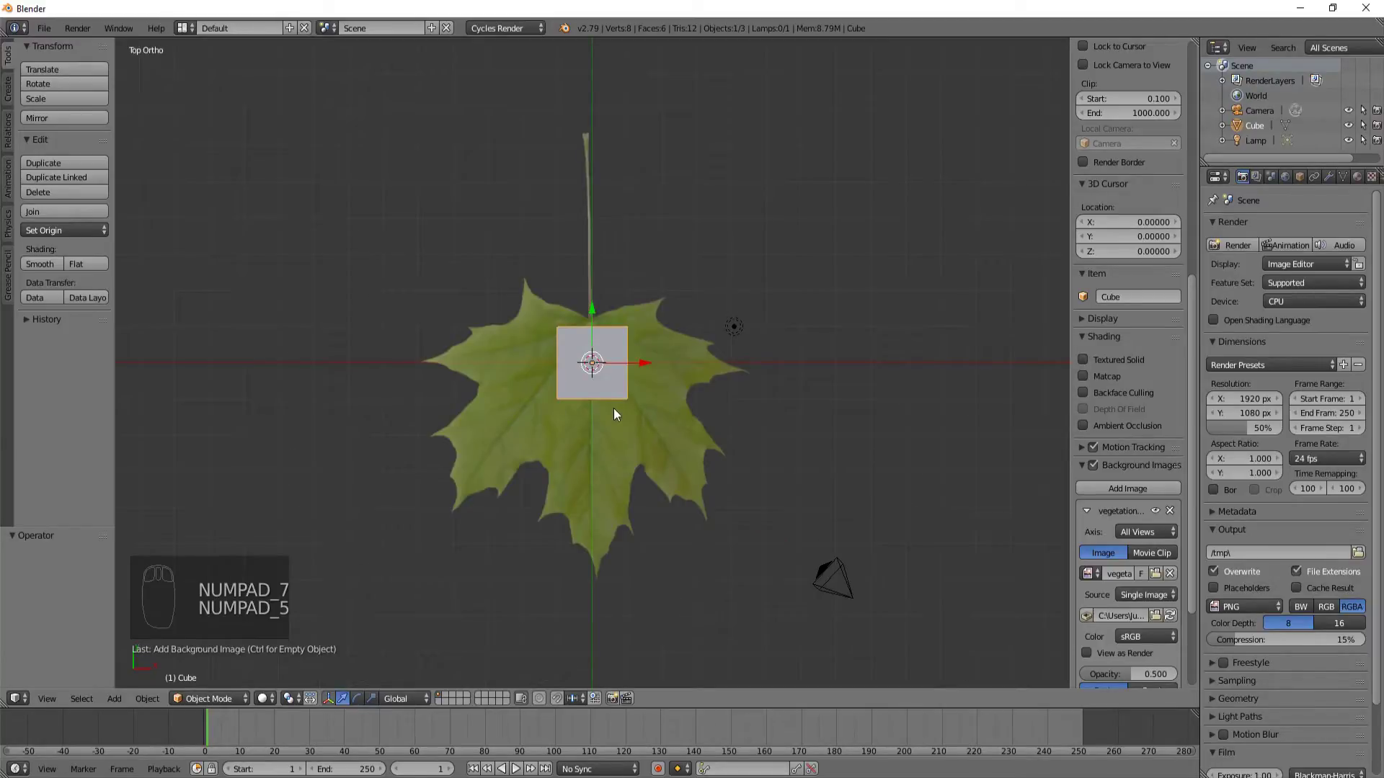
key("x")
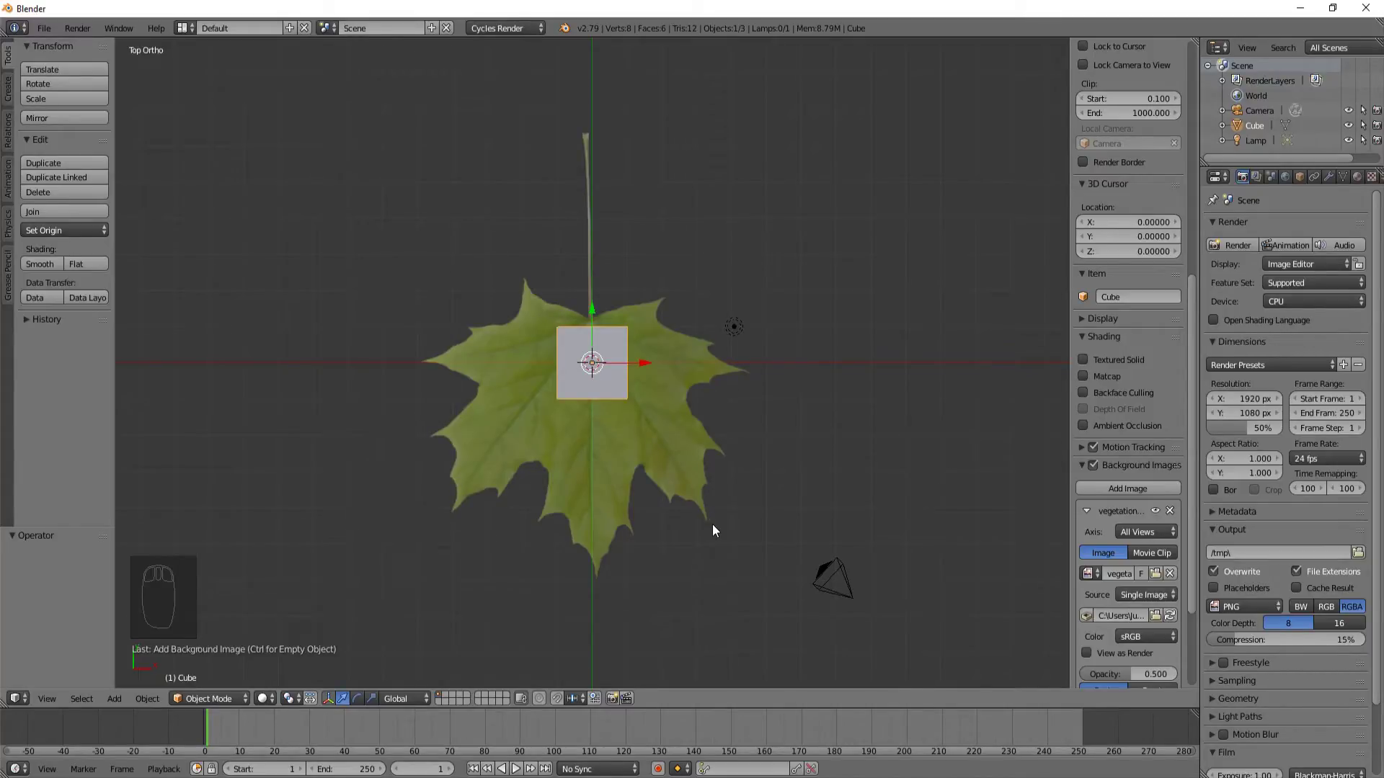
key("x")
left_click(667, 434)
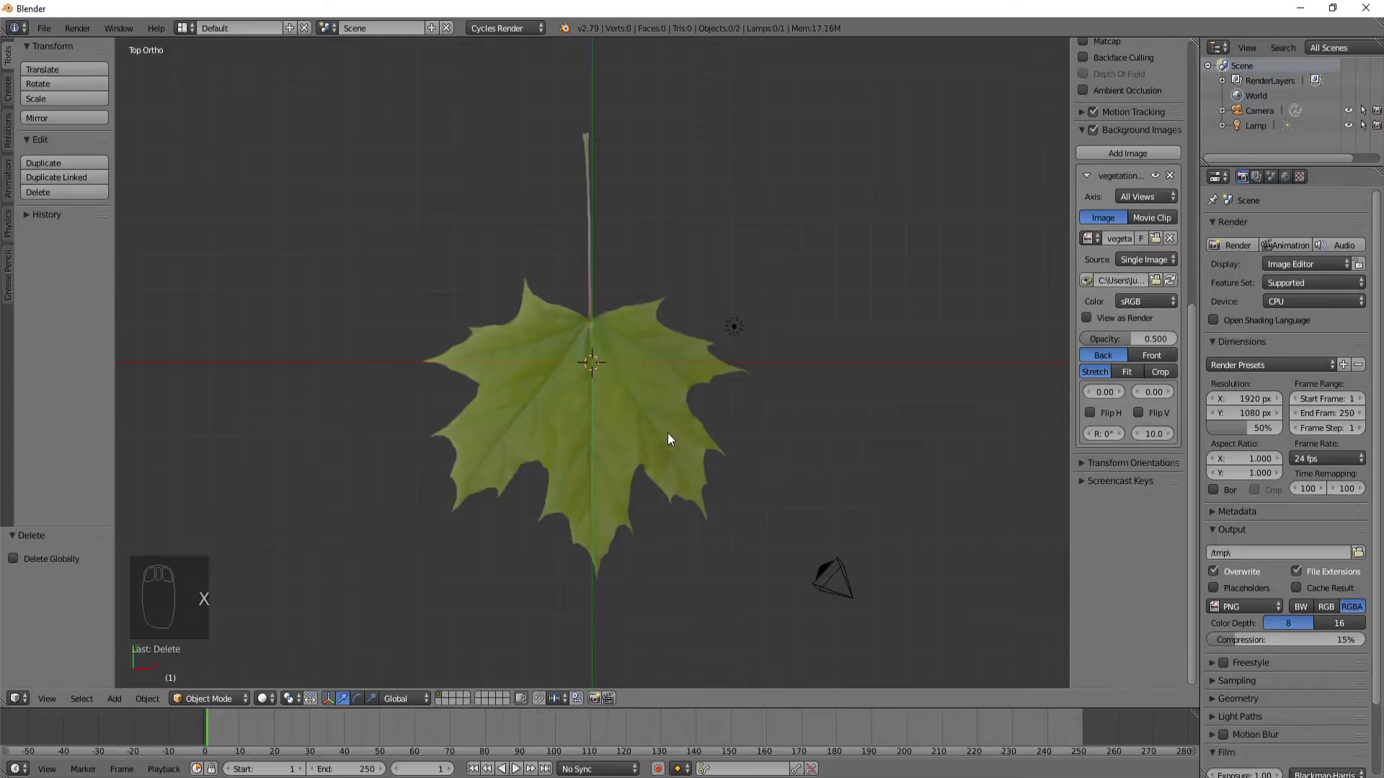
key("shift+a")
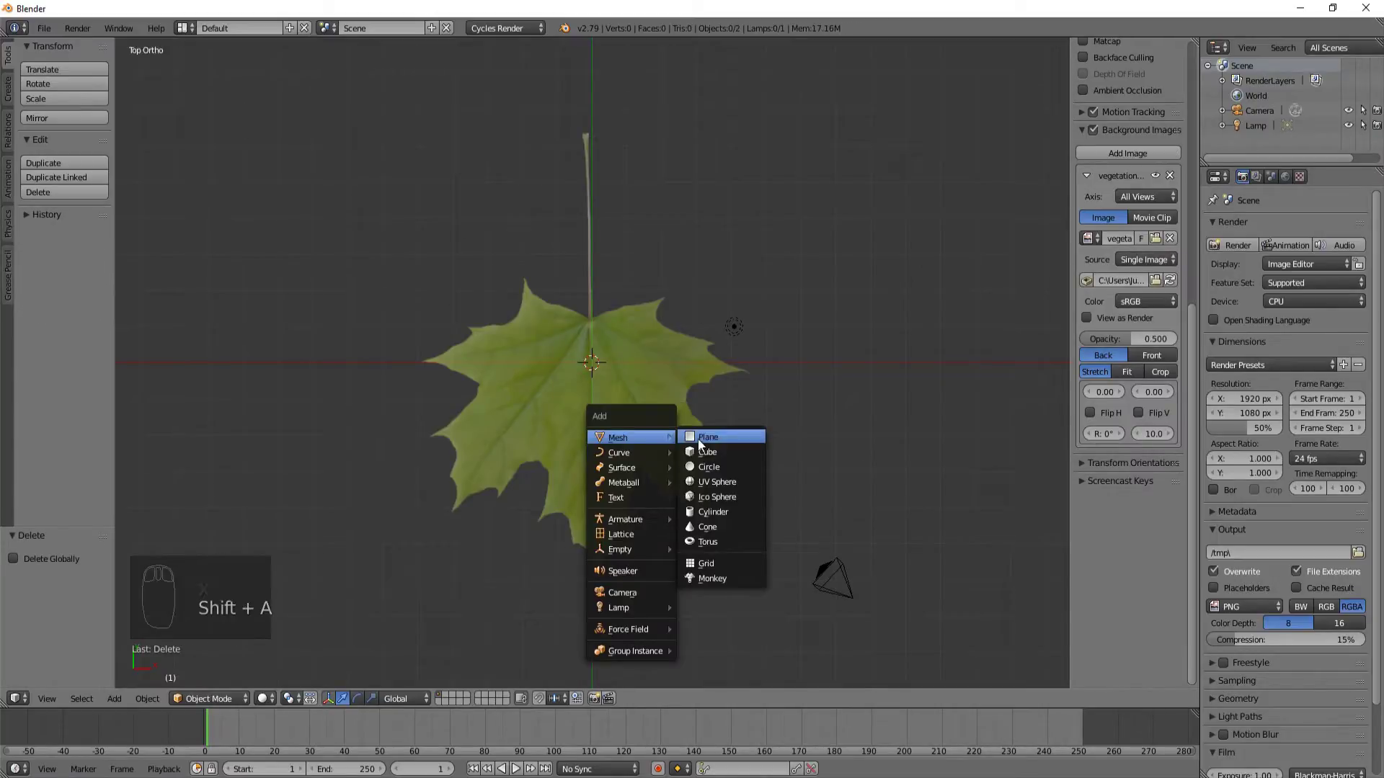
left_click(697, 438)
key("Tab")
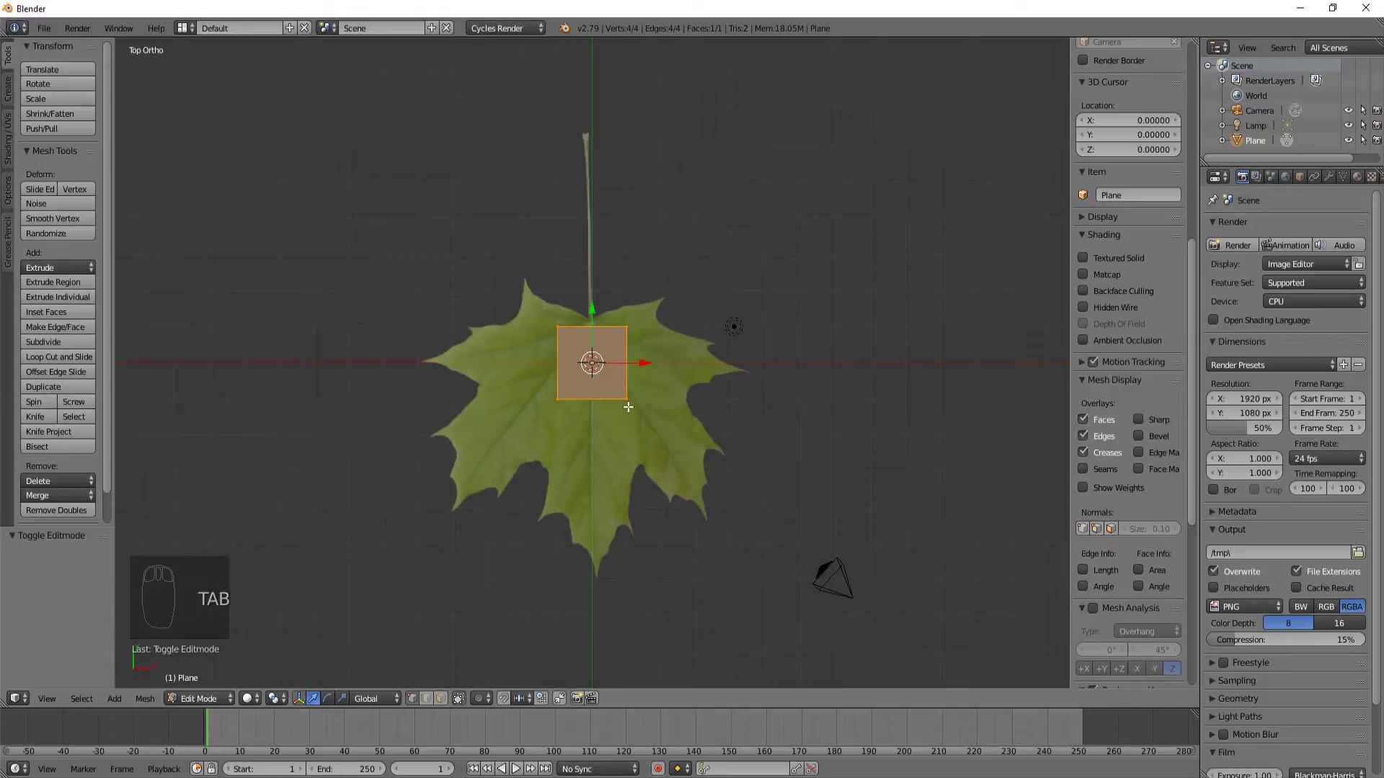
Step: Stretch the plane along Y and move its bottom edge to the leaf's lowest tip in wireframe
key("s")
key("y")
left_click(639, 644)
key("s")
key("y")
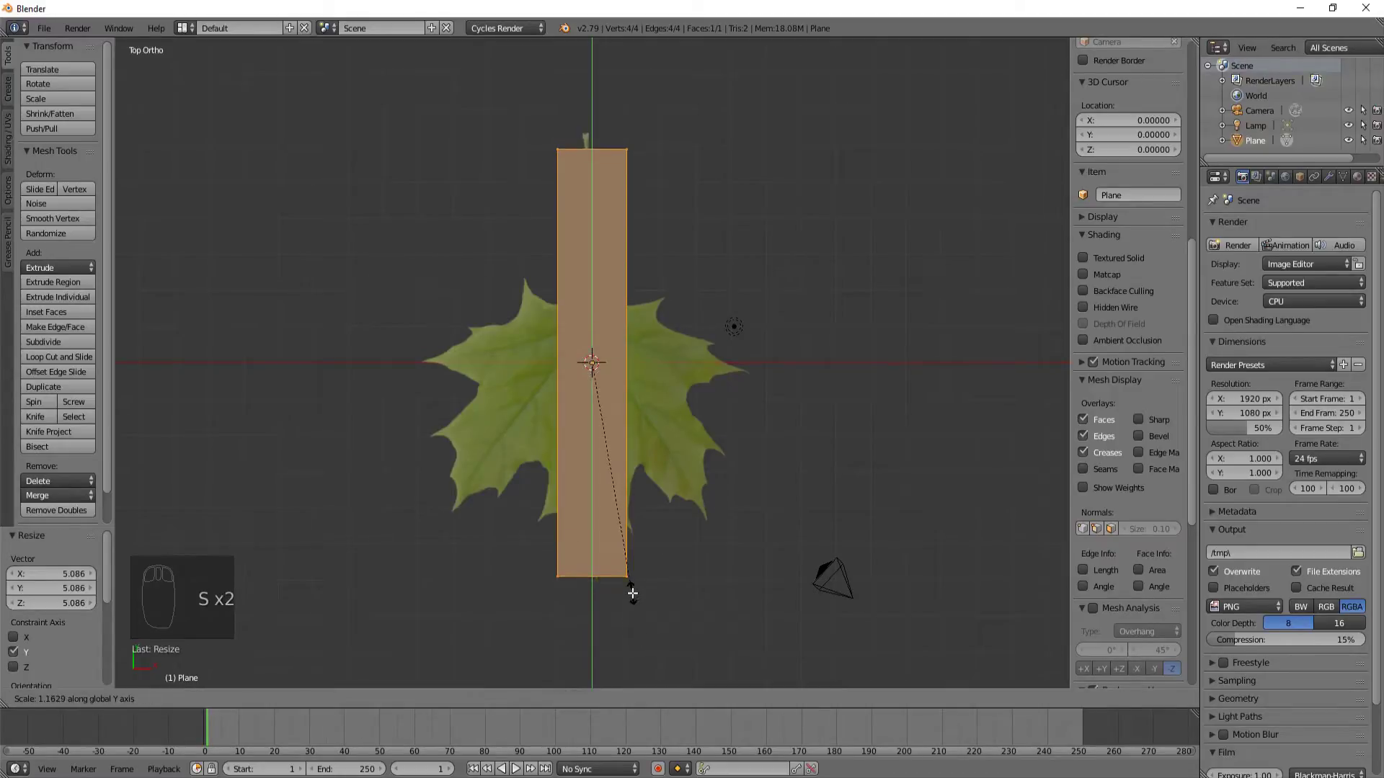
left_click(632, 593)
key("a")
key("b")
left_click_drag(493, 517, 699, 626)
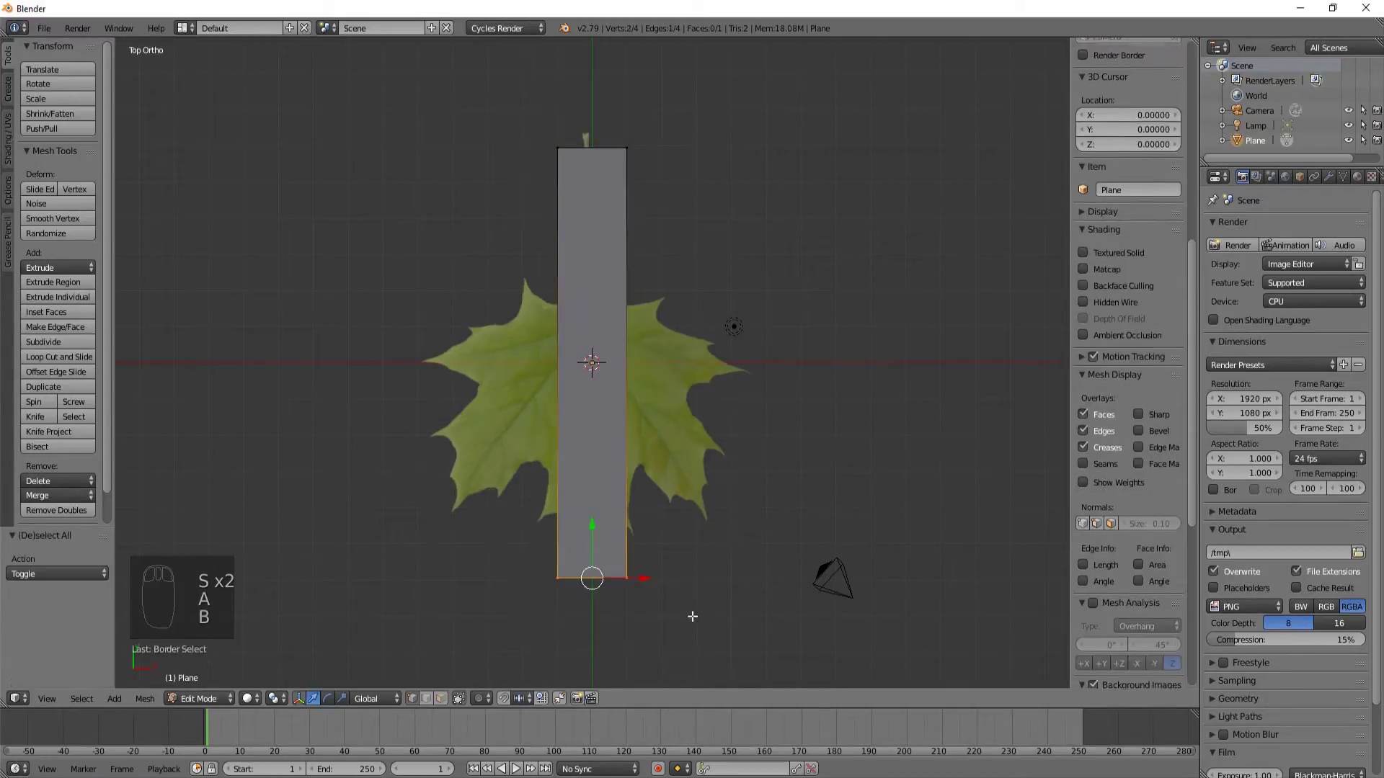
key("g")
right_click(634, 503)
key("z")
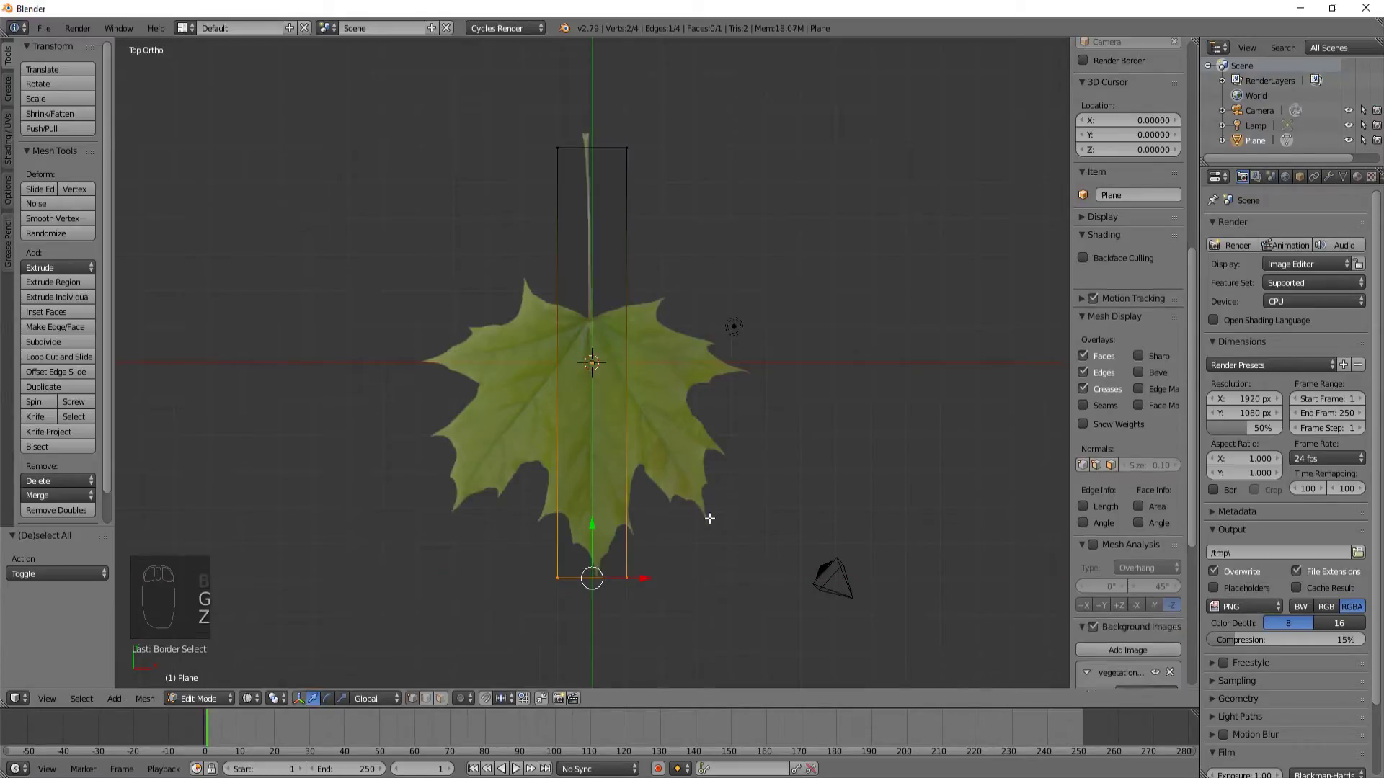
key("g")
left_click(642, 567)
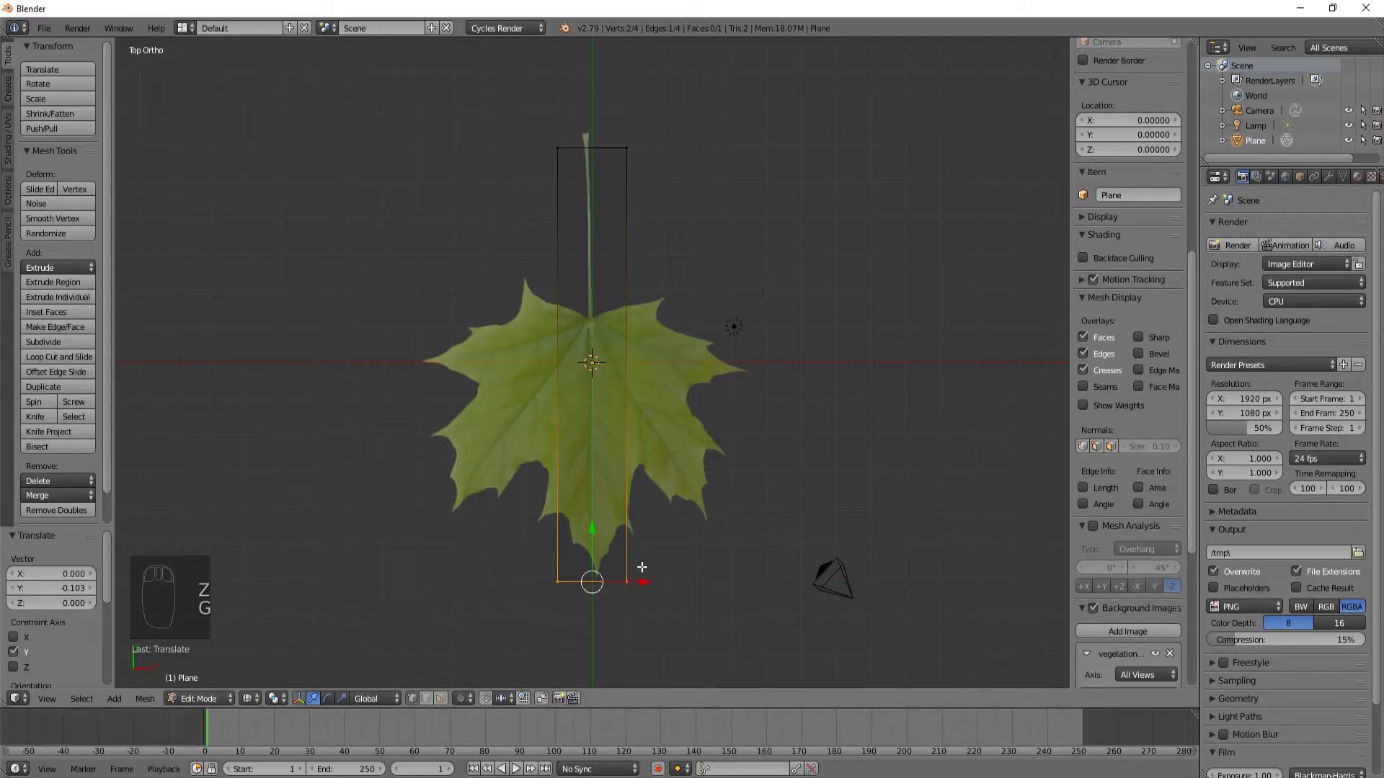
Step: Move the plane's top edge above the stem and its right and left edges beyond the leaf
key("a")
key("b")
left_click_drag(526, 130, 686, 191)
key("g")
left_click(665, 224)
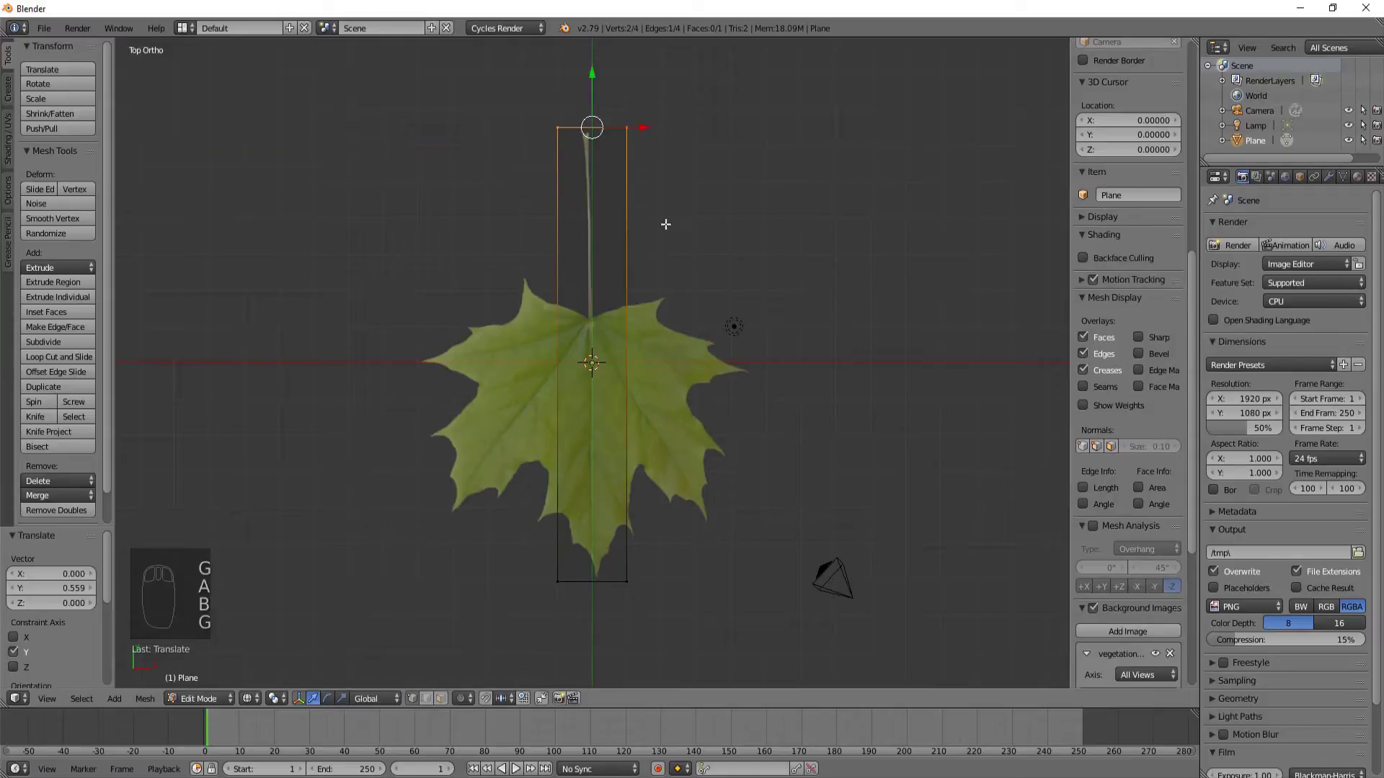
key("a")
key("b")
left_click_drag(611, 94, 690, 642)
key("g")
key("x")
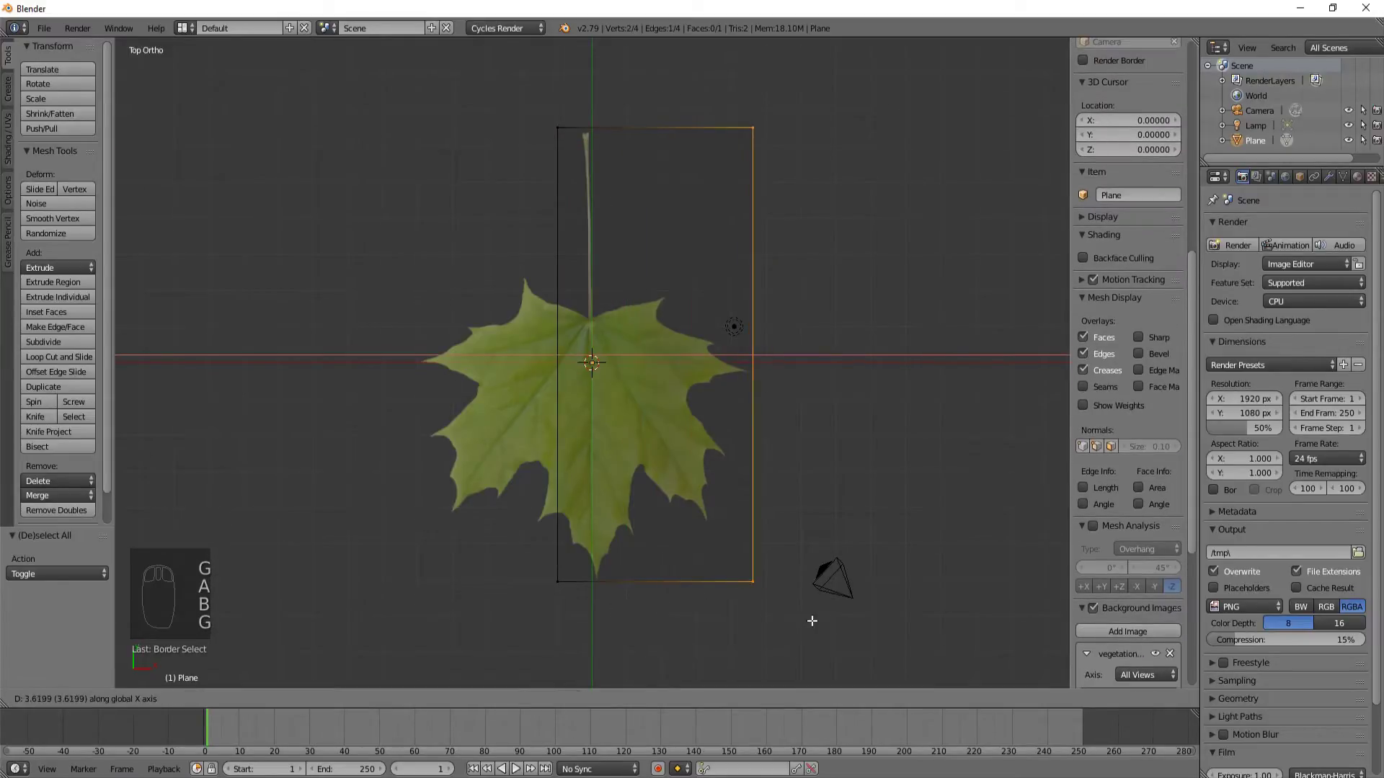
left_click(815, 621)
key("a")
key("b")
left_click_drag(488, 78, 622, 580)
key("g")
key("x")
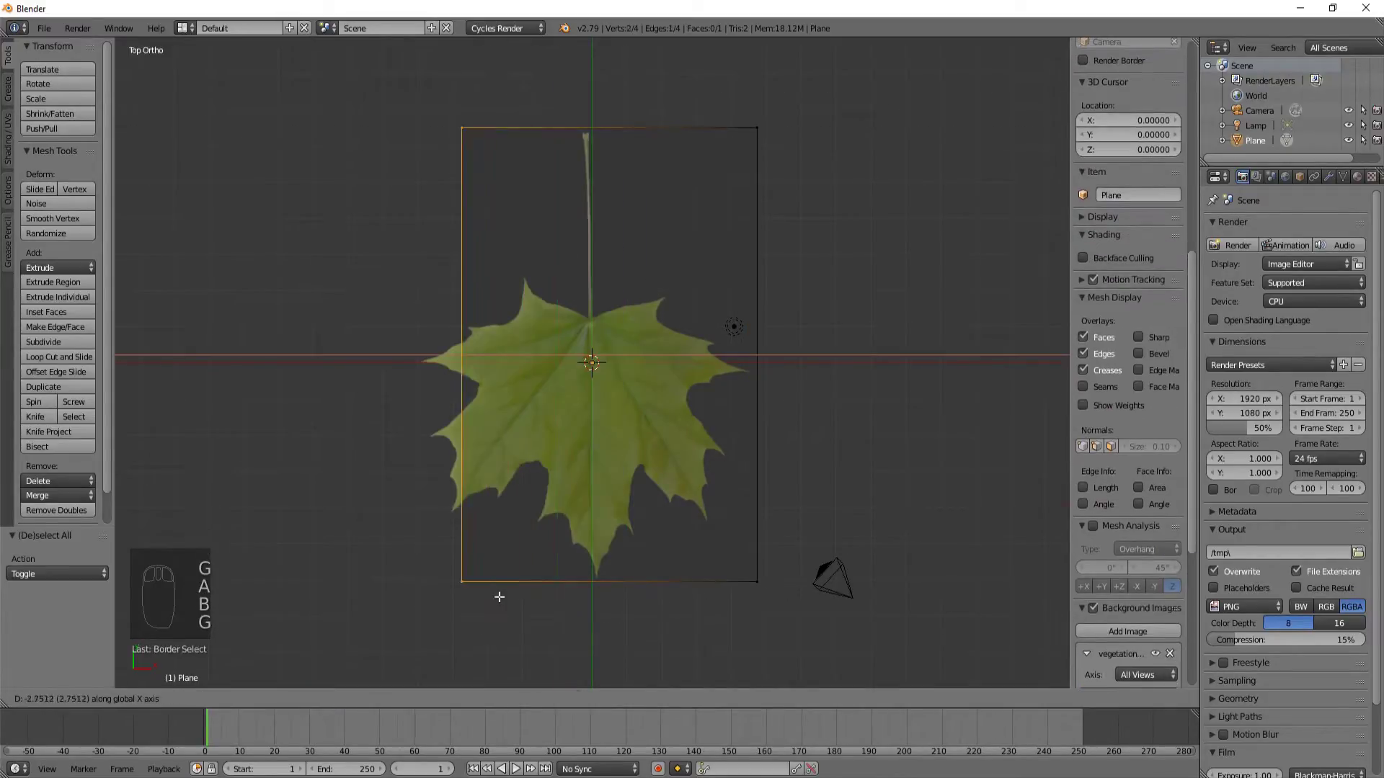
left_click(485, 586)
Step: Refine the right edge beside the leaf's tip, lower the top edge to the stem tip, then select all
key("a")
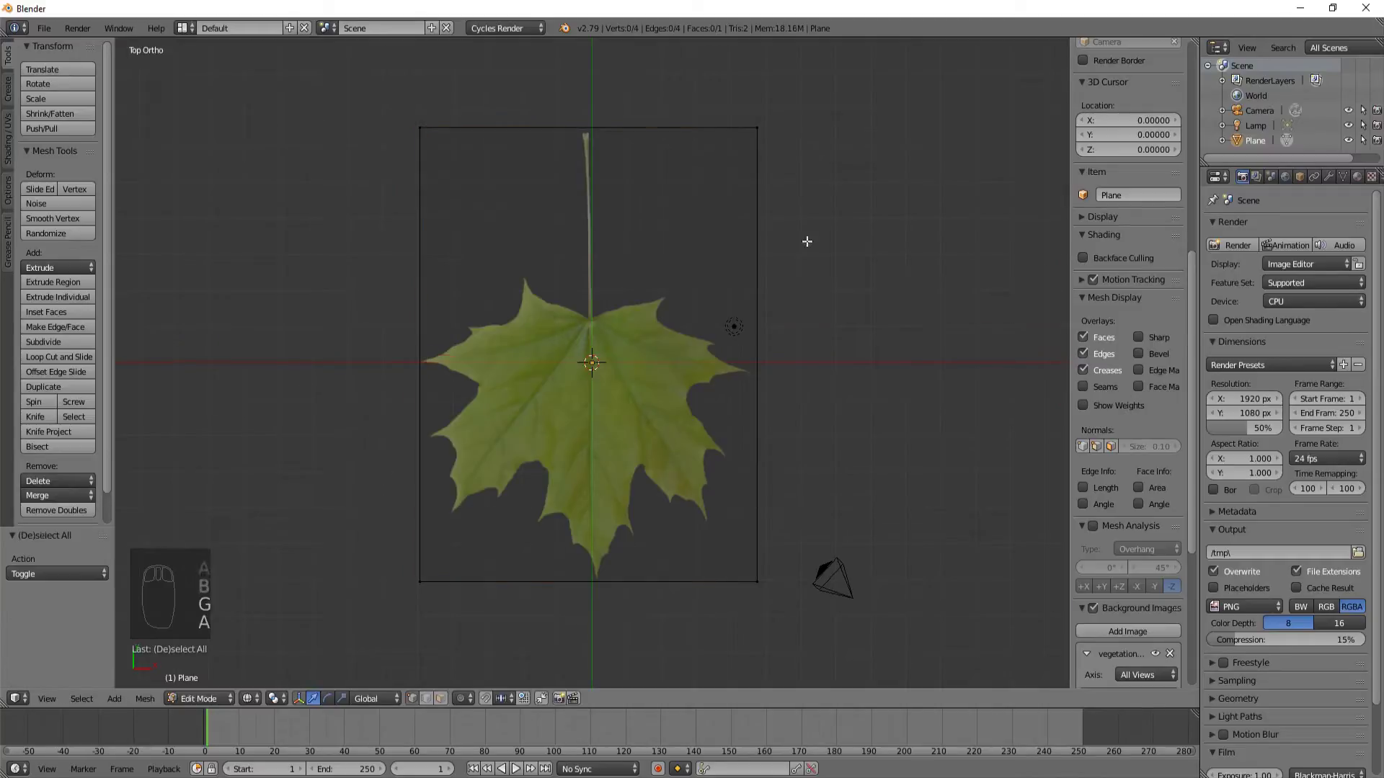
key("b")
left_click_drag(741, 91, 784, 648)
key("g")
key("x")
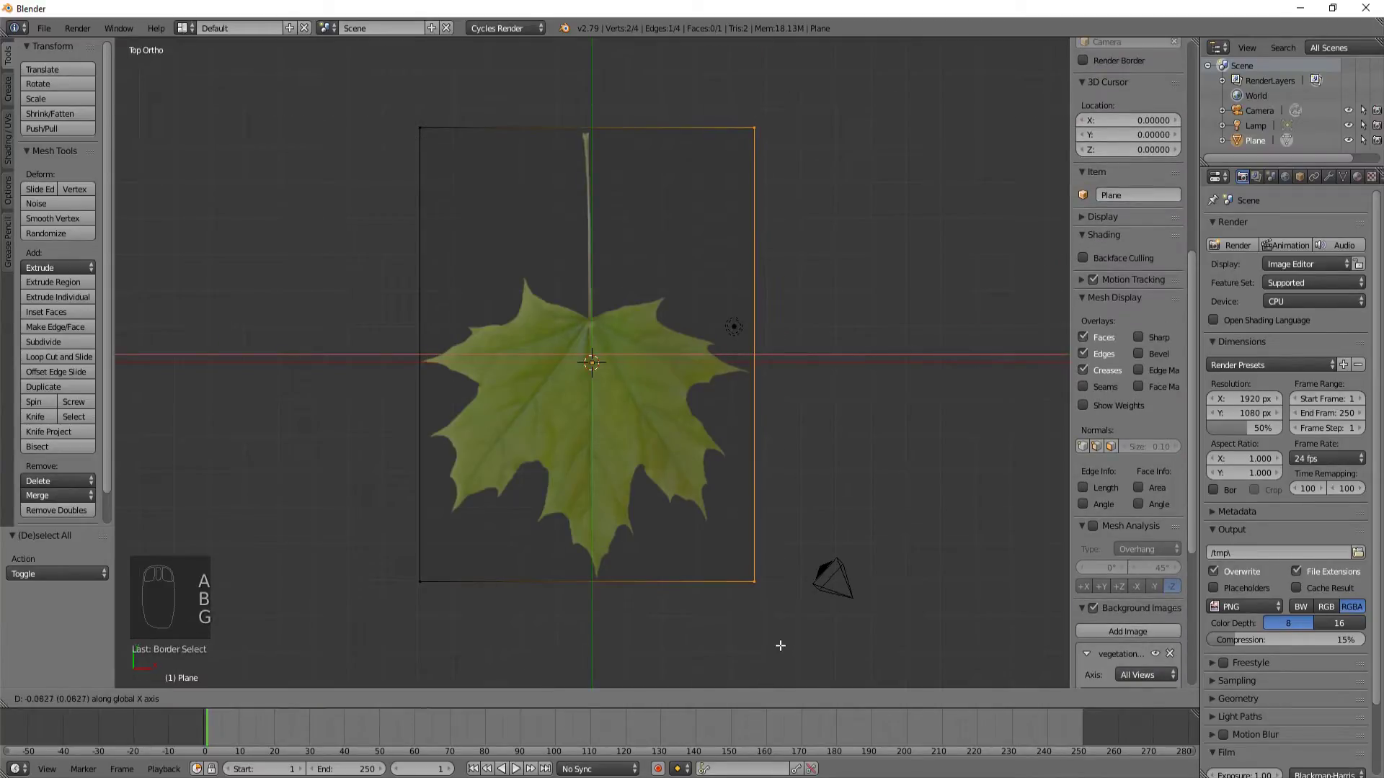
left_click(779, 645)
key("a")
key("b")
left_click_drag(387, 541, 884, 666)
key("a")
key("b")
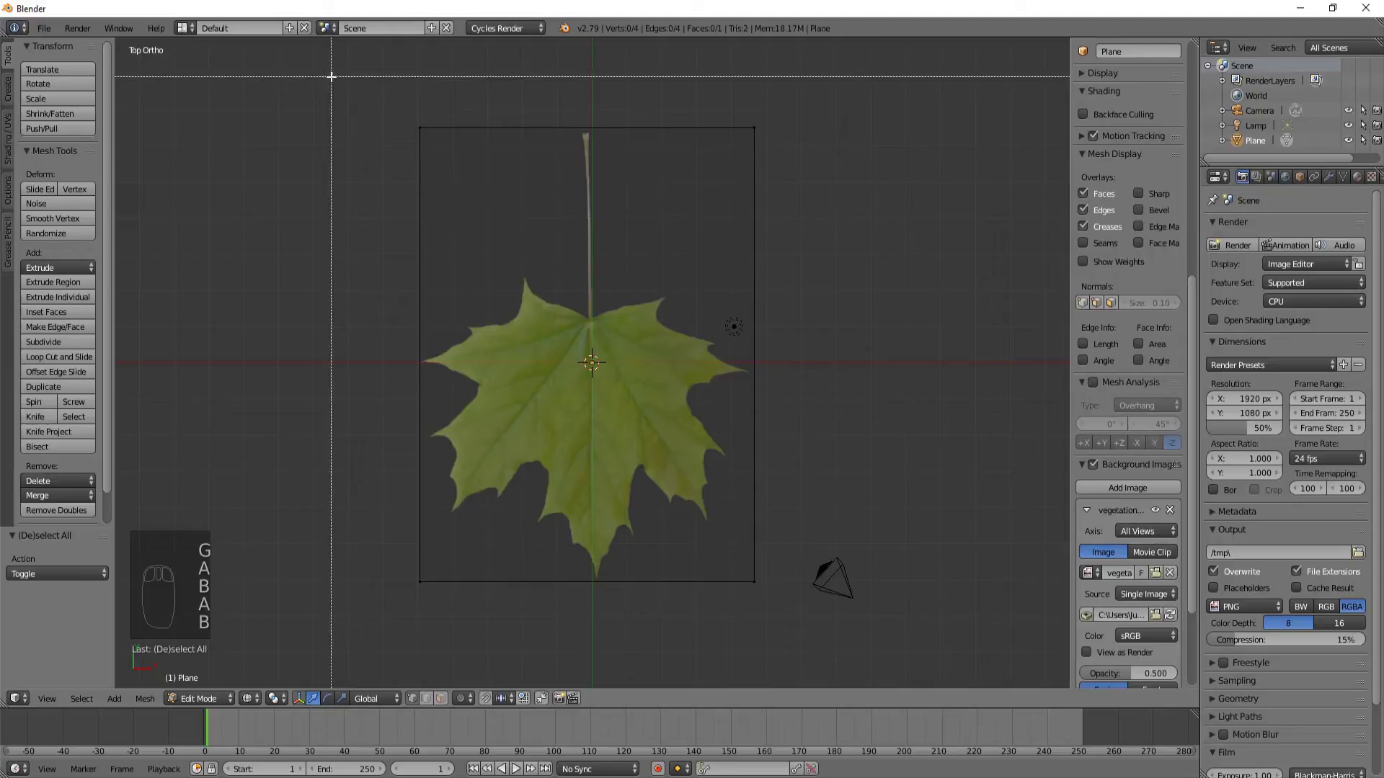
left_click_drag(330, 77, 778, 192)
key("g")
key("x")
key("y")
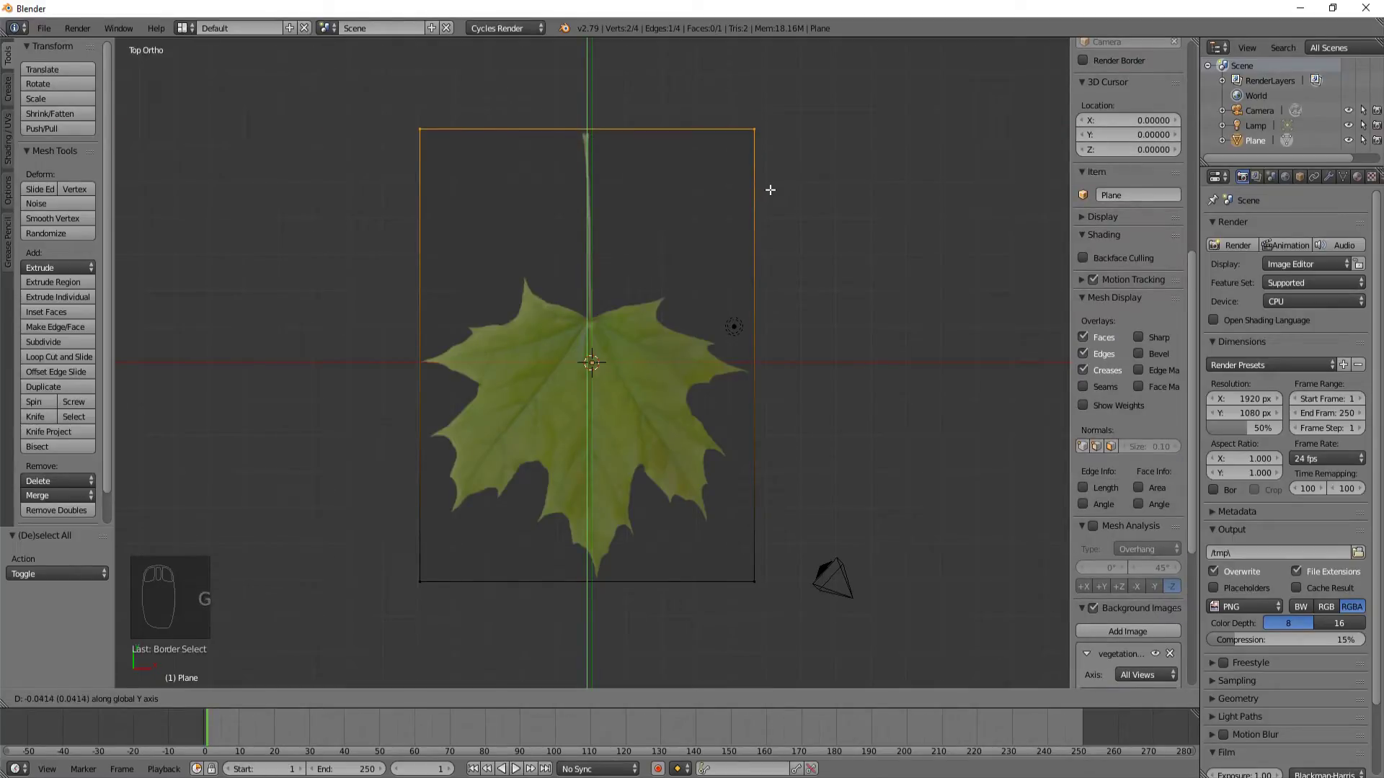
left_click(769, 192)
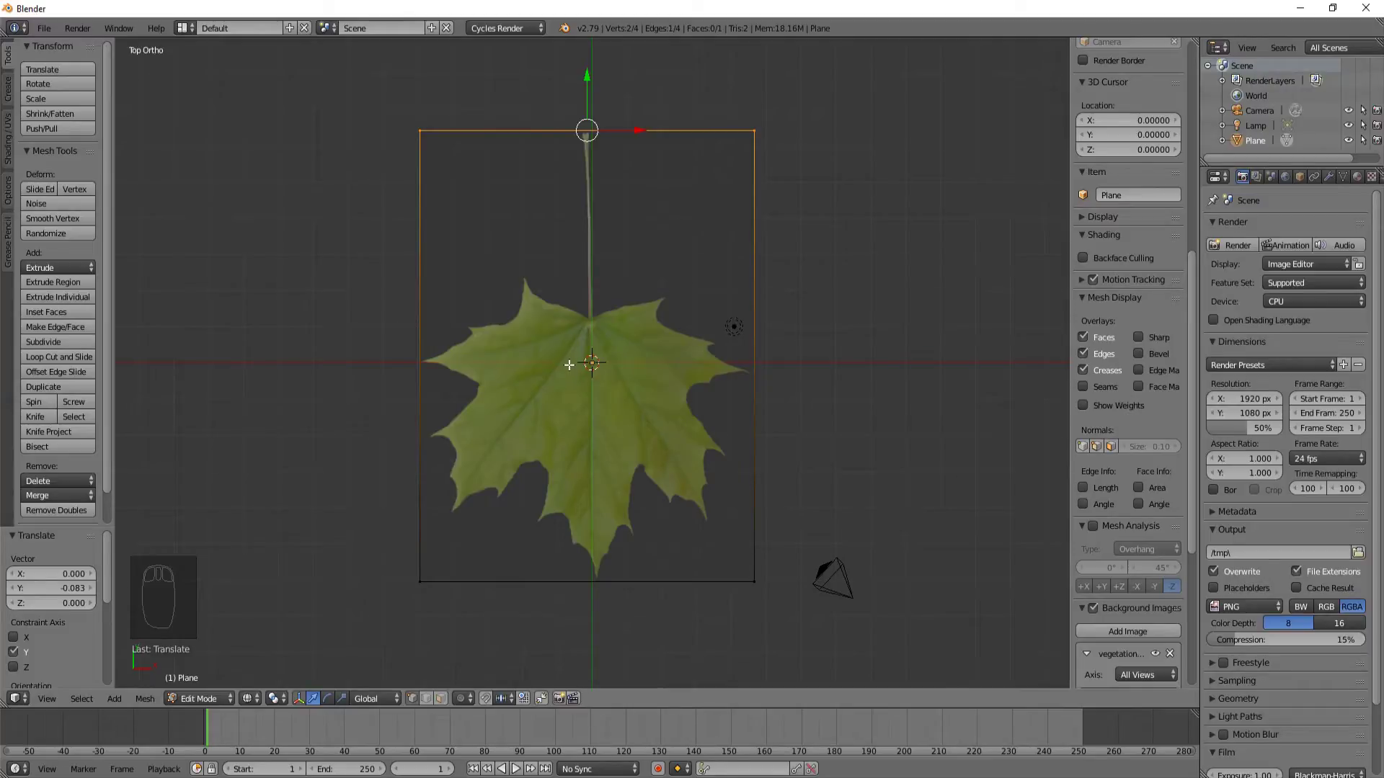
key("a")
key("a")
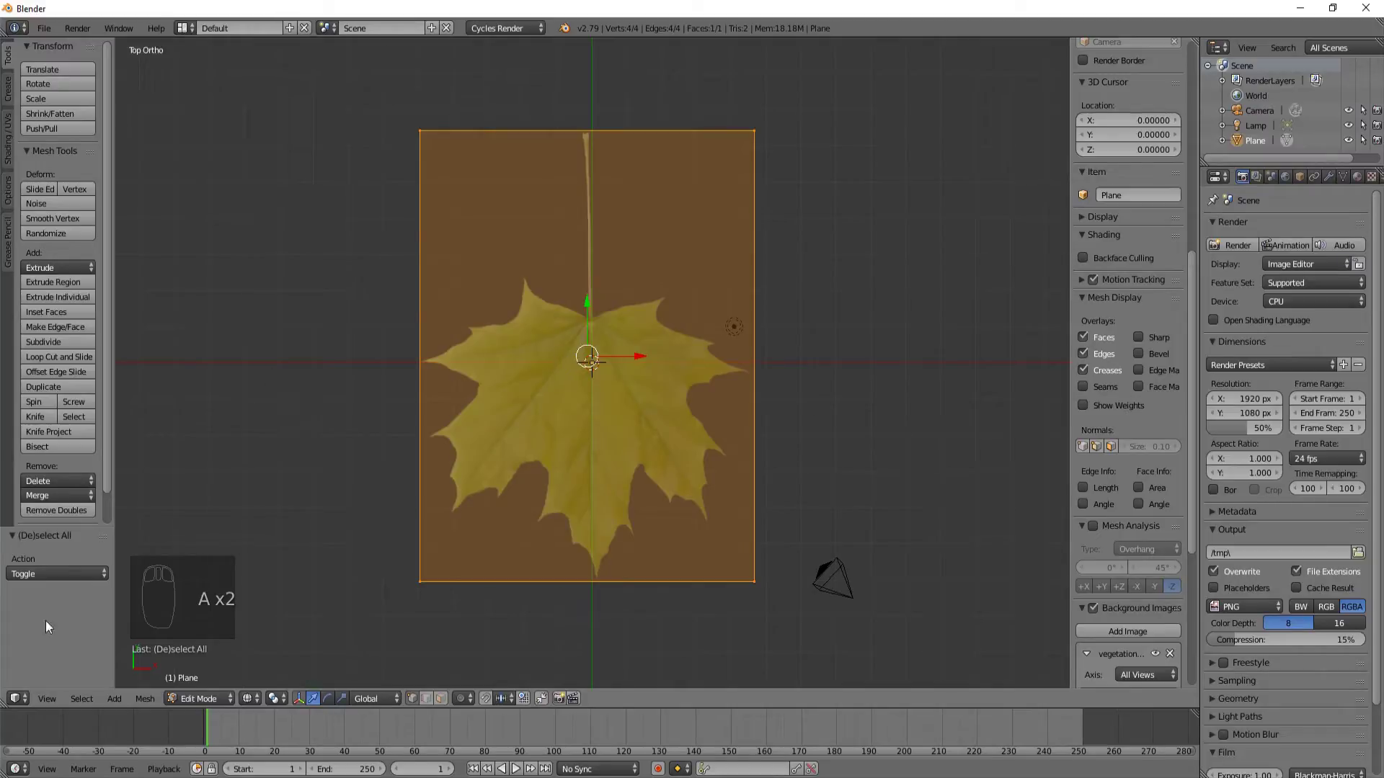
Step: Split the view into a Node Editor below and a UV/Image Editor showing vegetation_leaf_maple_01.png
left_click_drag(6, 705, 497, 469)
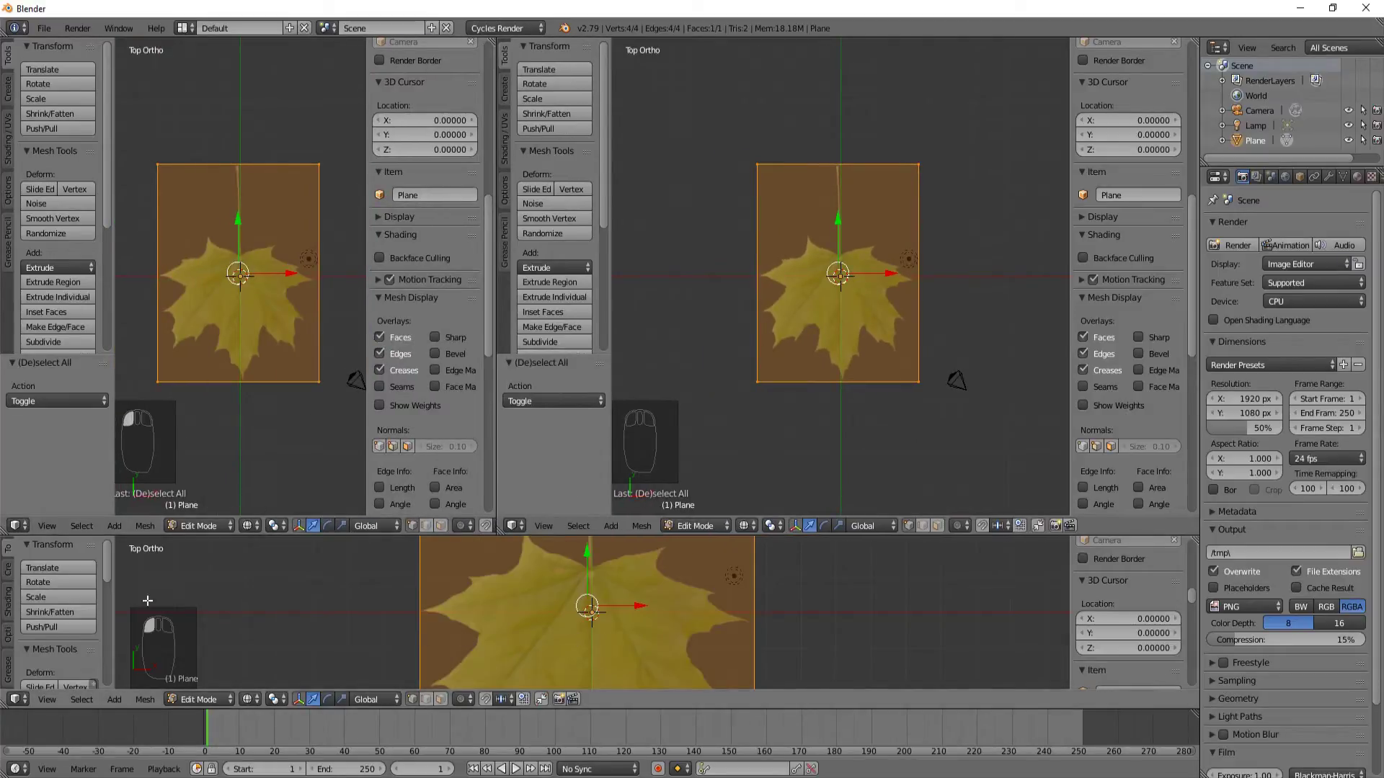
left_click(16, 699)
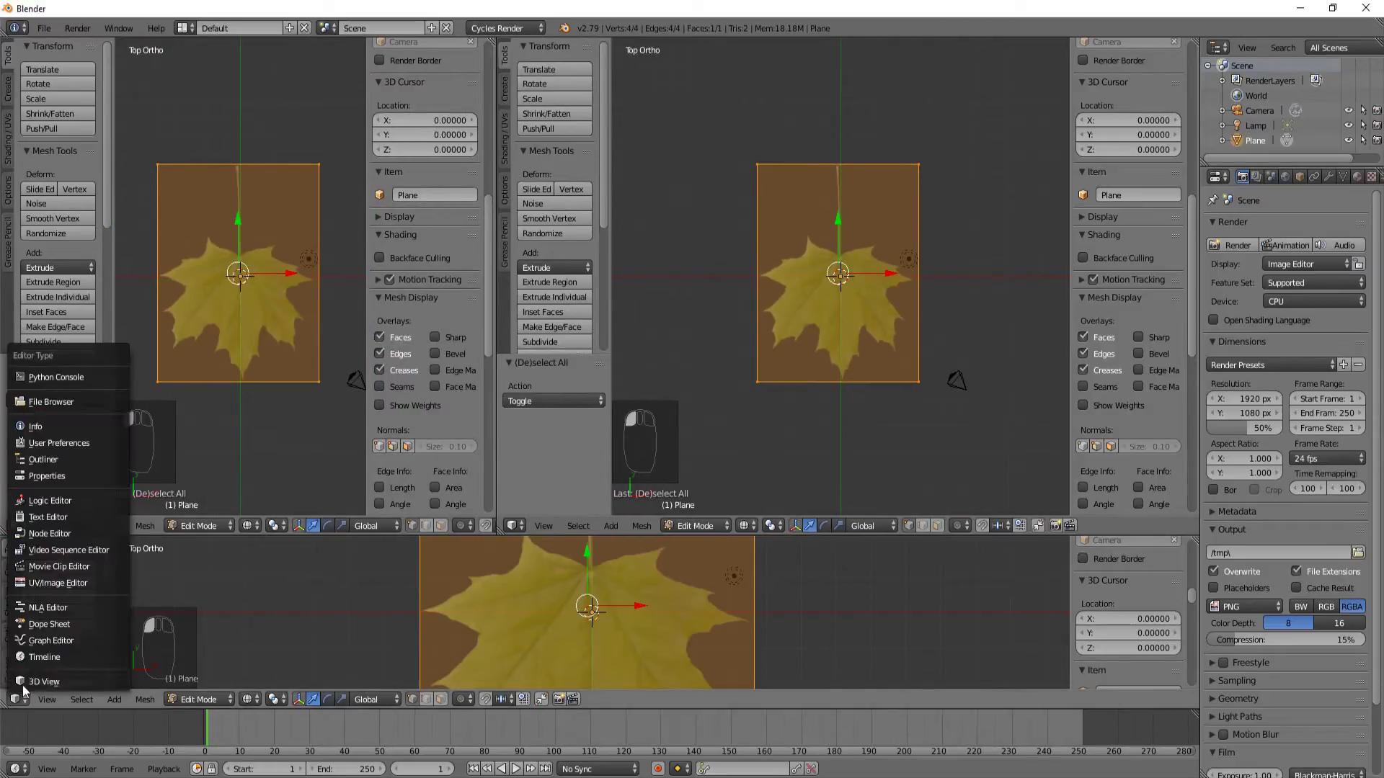
left_click(58, 535)
left_click(17, 525)
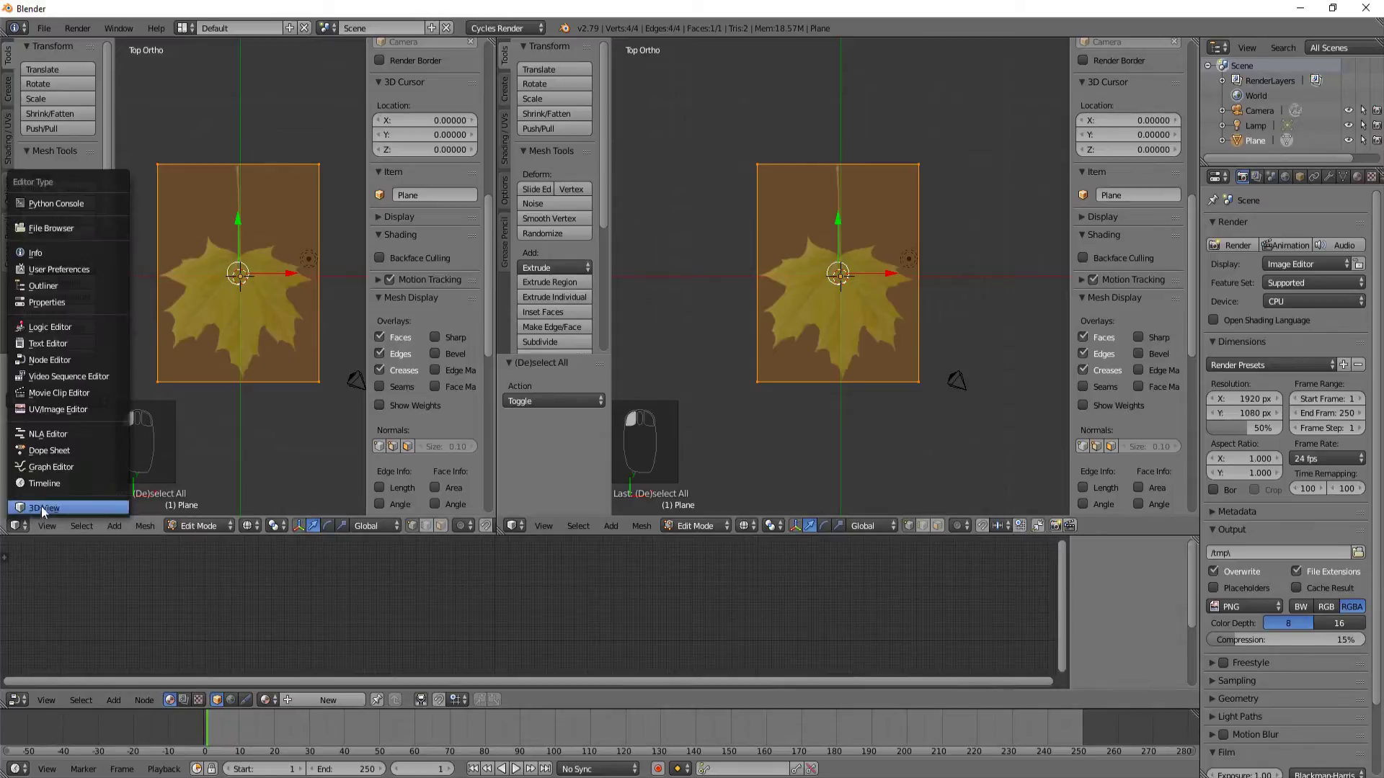
left_click(41, 408)
left_click(112, 526)
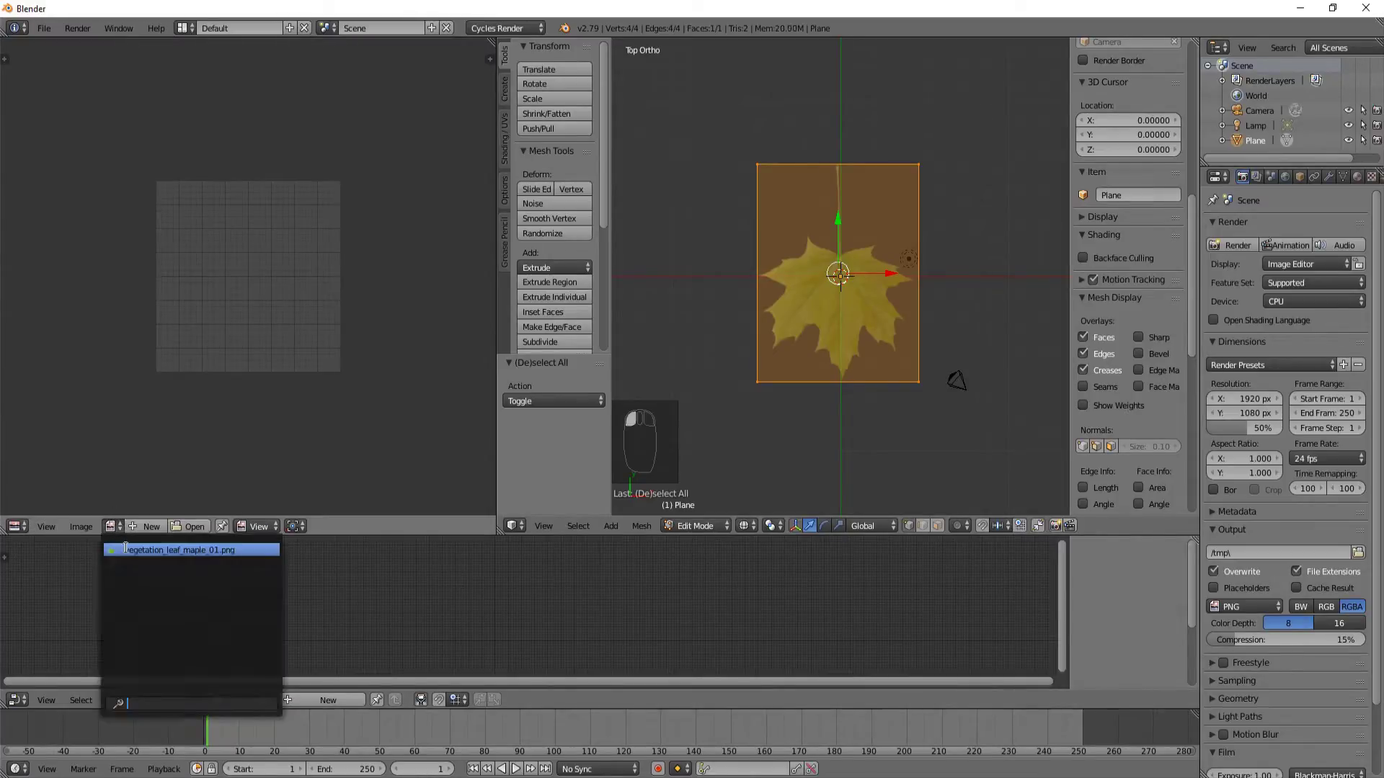
left_click(128, 551)
scroll(220, 430, "down", 5)
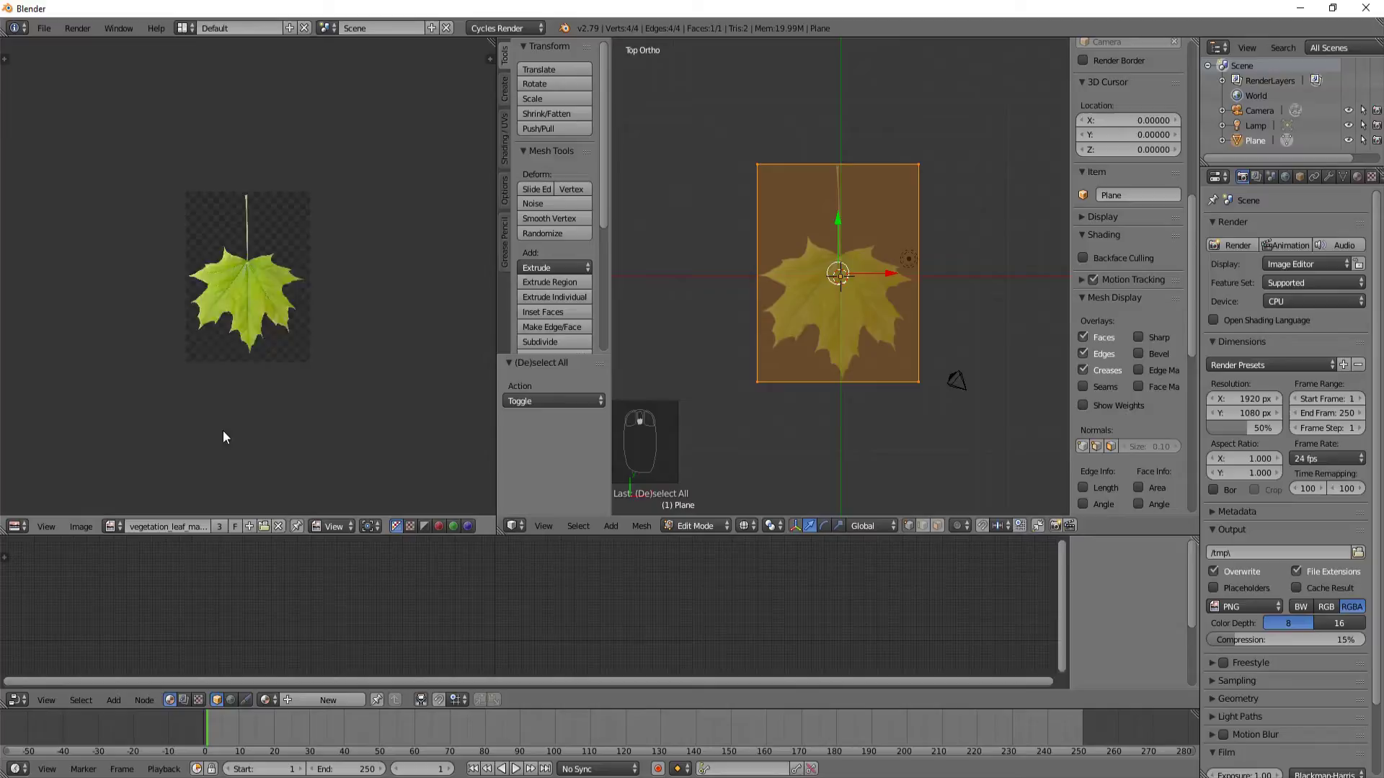
scroll(223, 430, "up", 4)
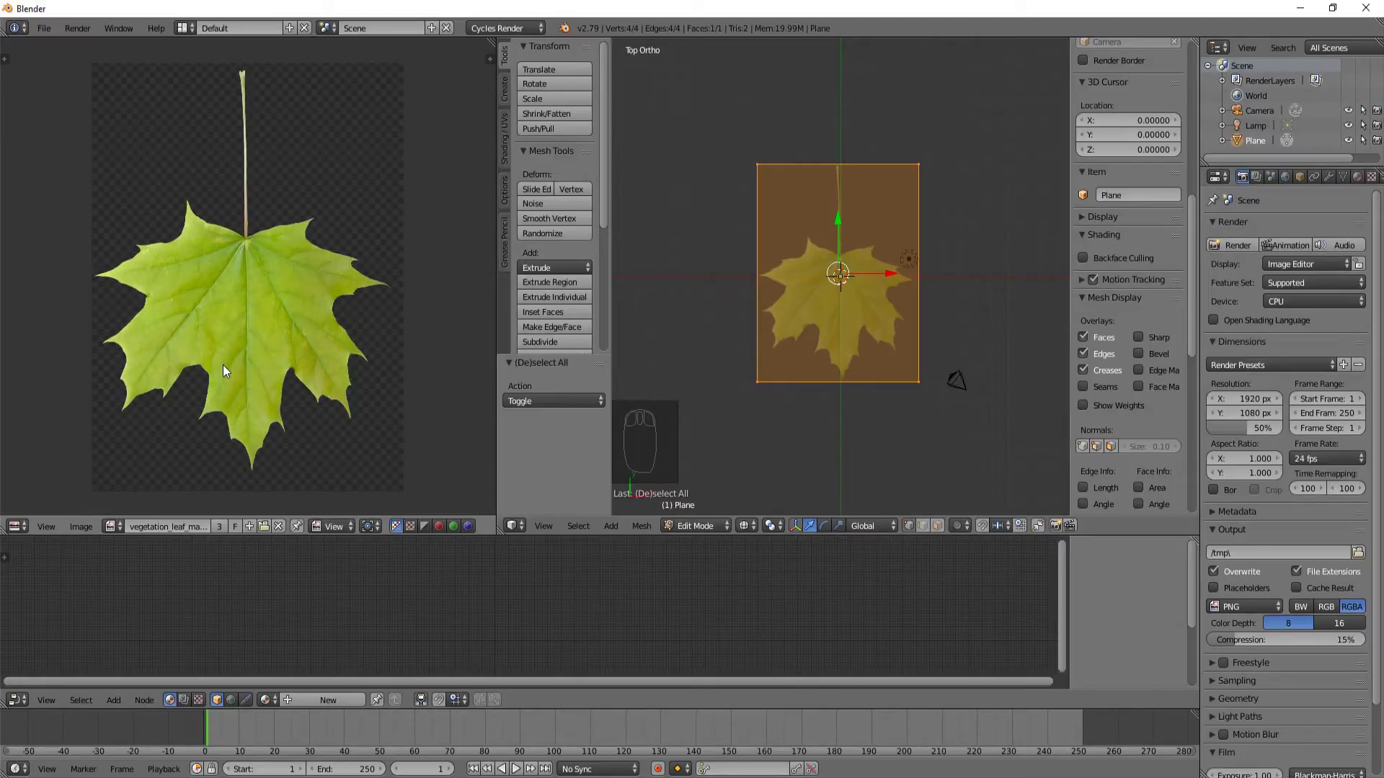
Step: Project the plane's UVs from the top view, scaled to the image bounds
key("u")
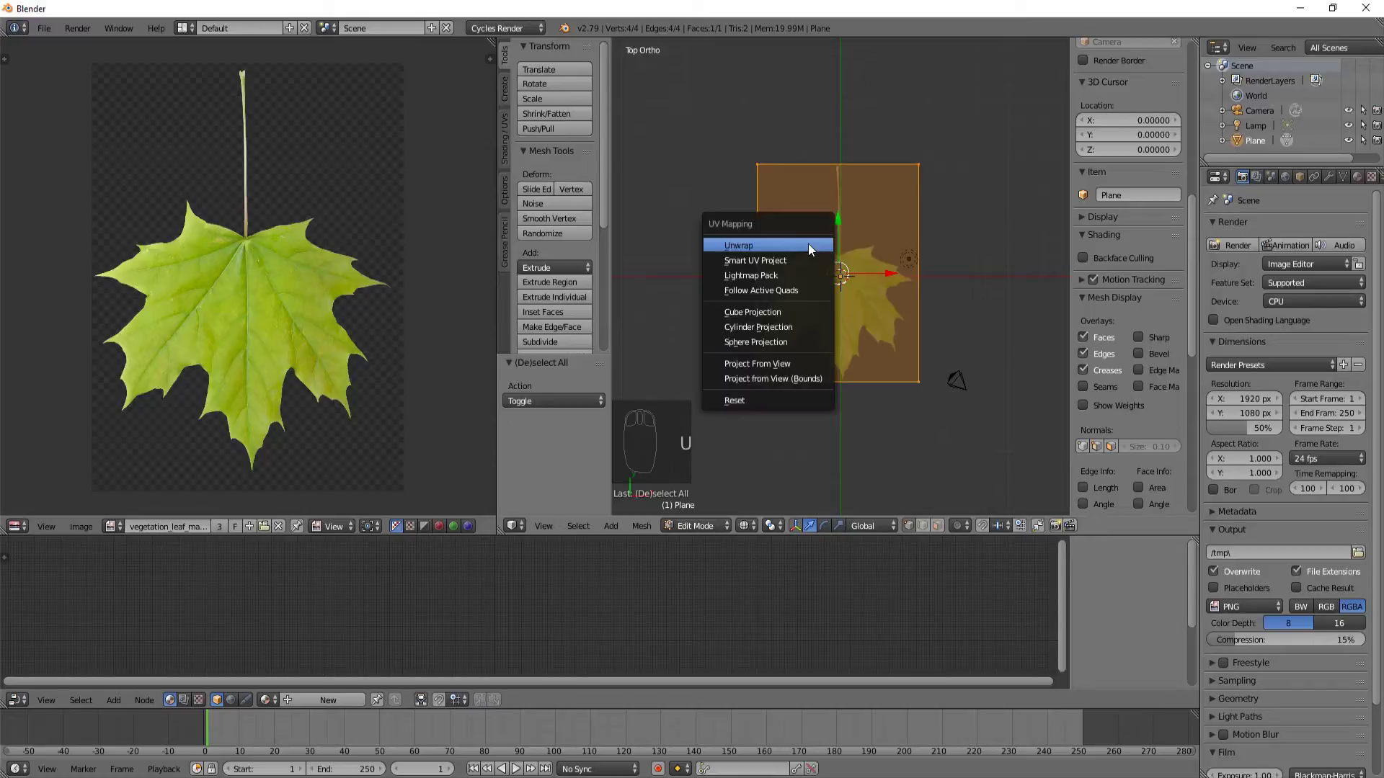
left_click(745, 245)
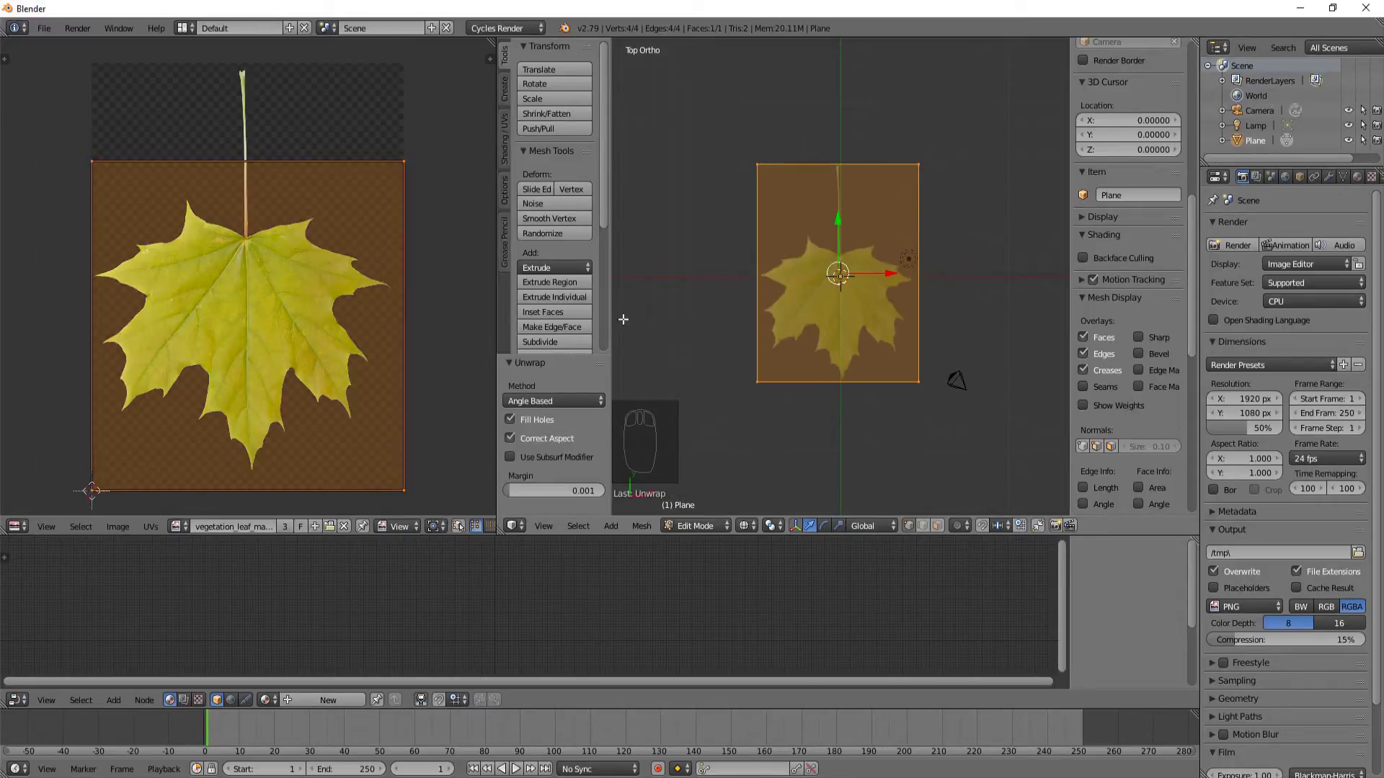
key("u")
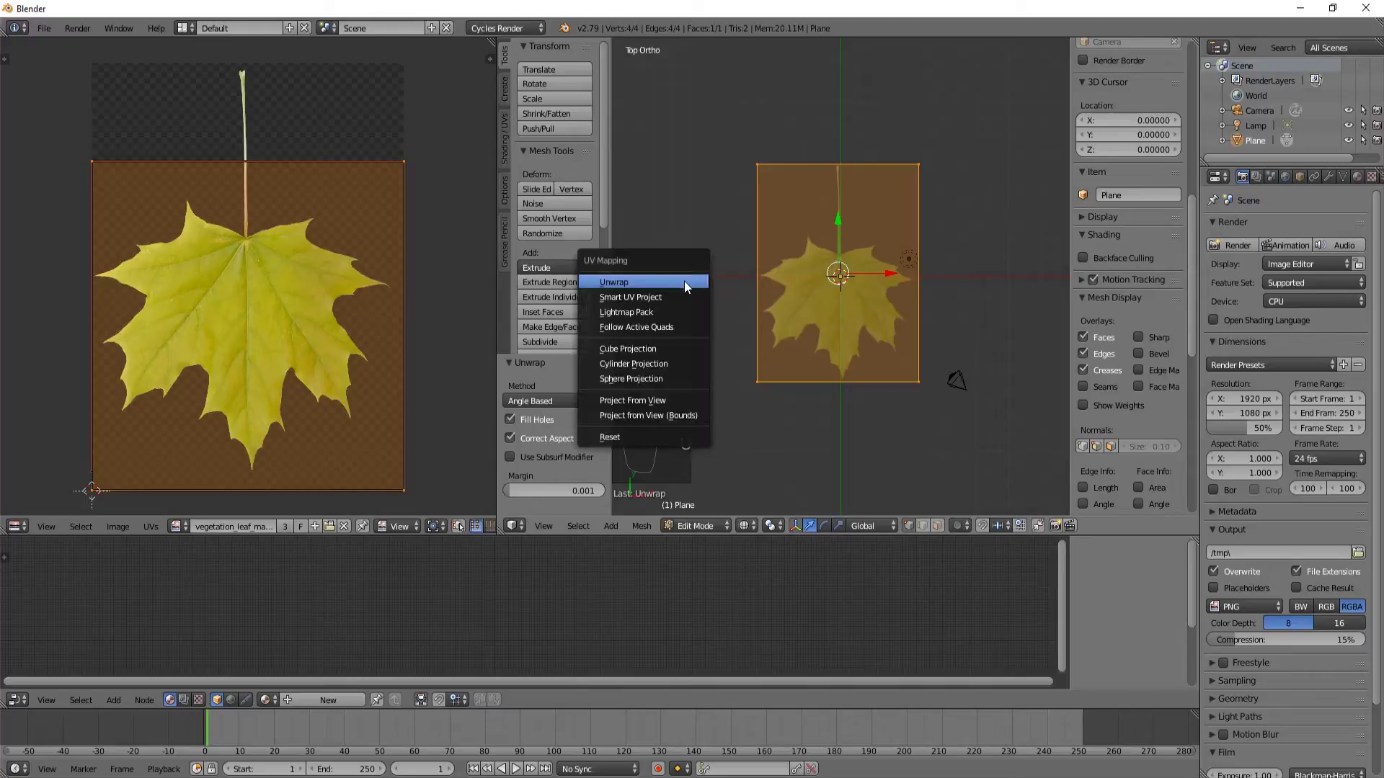
left_click(669, 401)
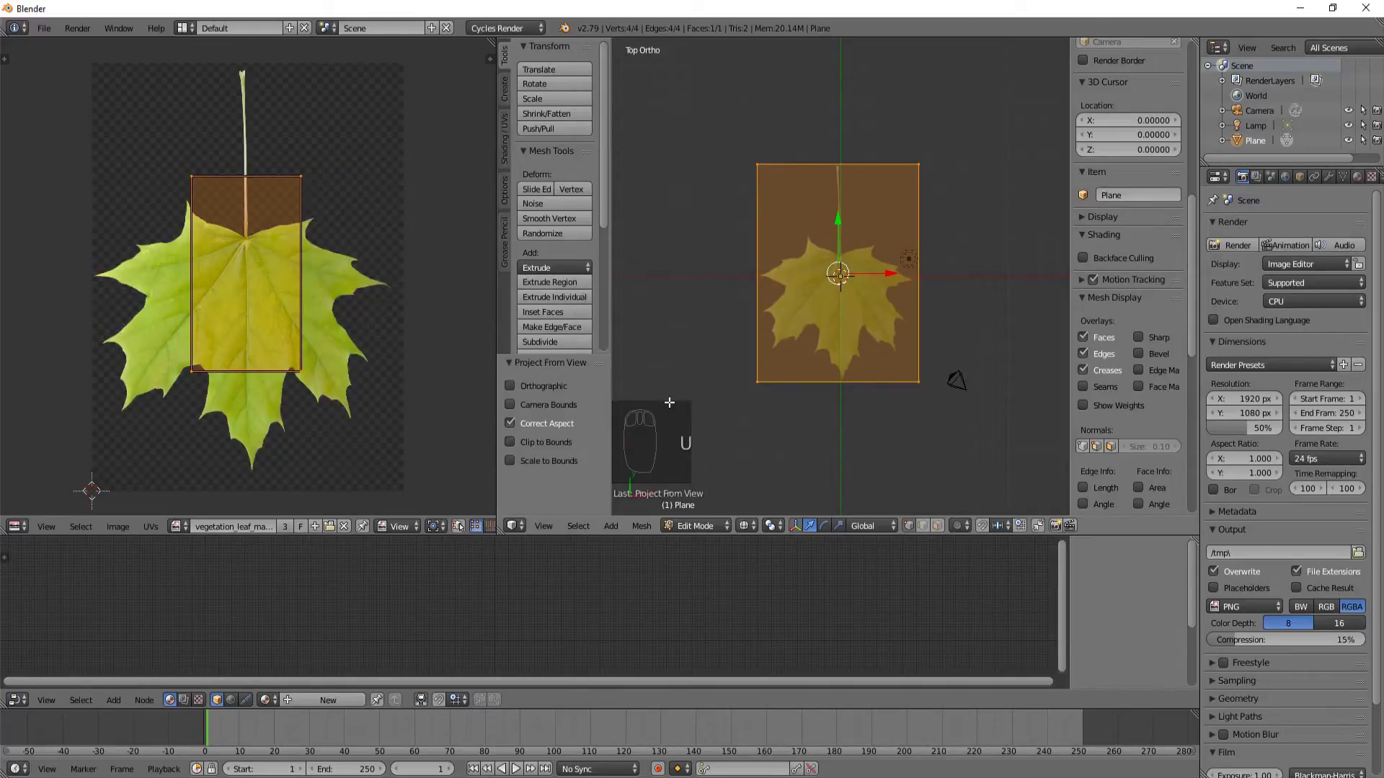
key("u")
left_click(669, 401)
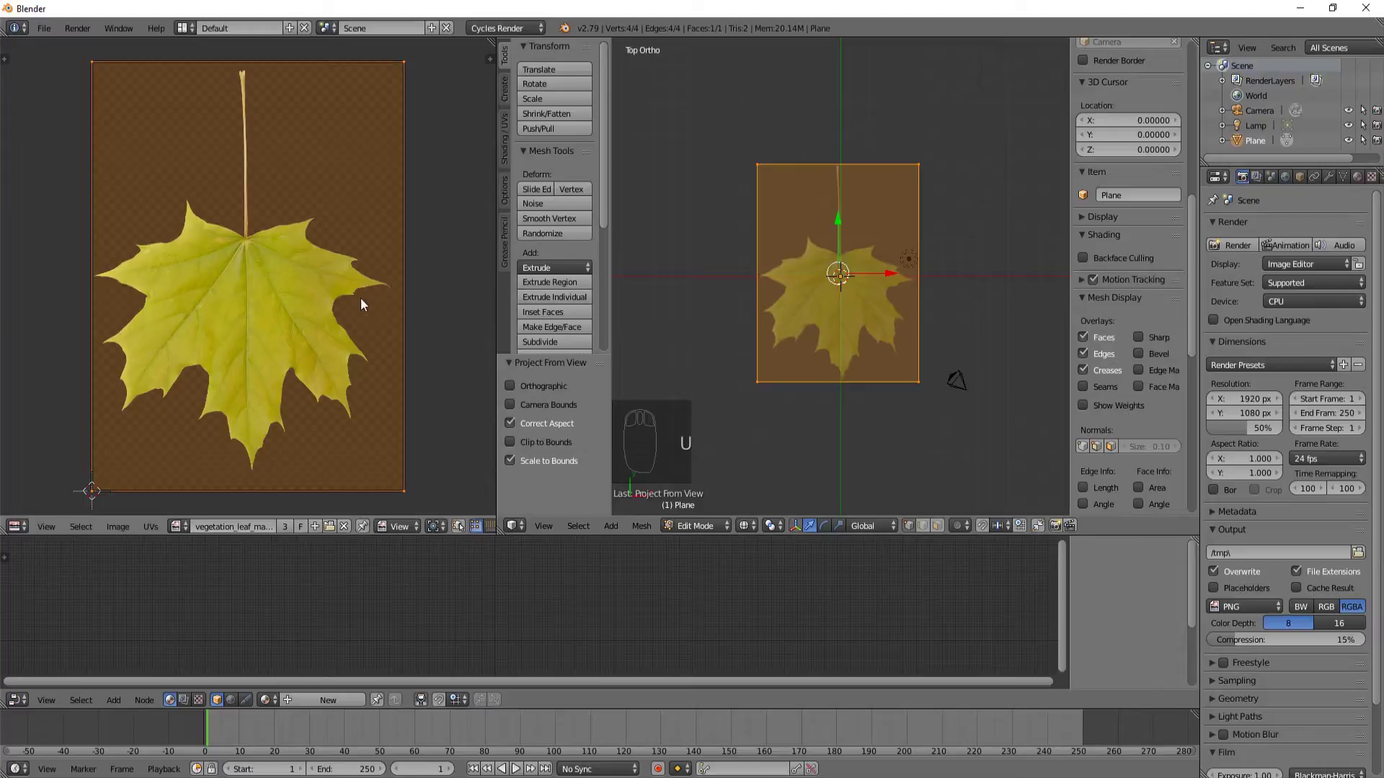
Step: Move the right and bottom UV edges onto the leaf image's borders
key("a")
key("b")
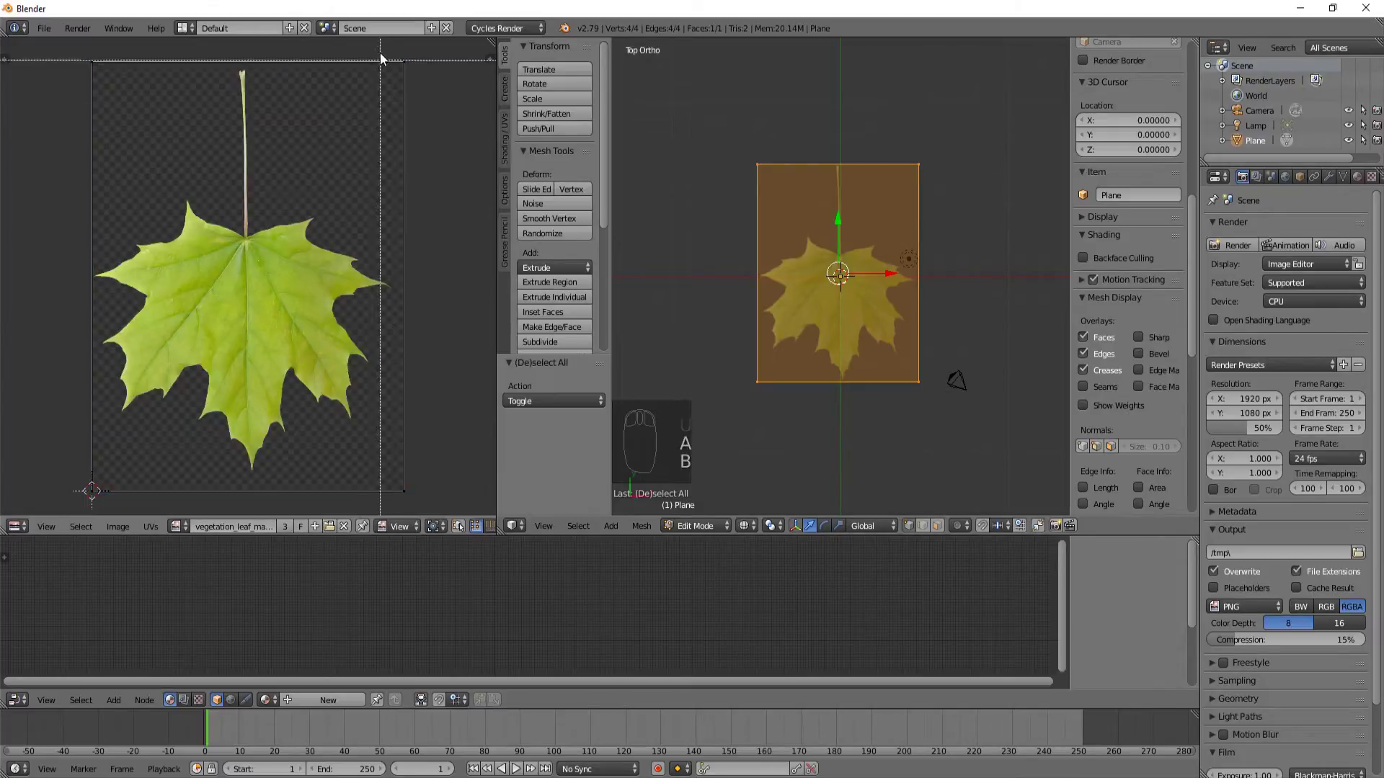
left_click_drag(379, 58, 429, 503)
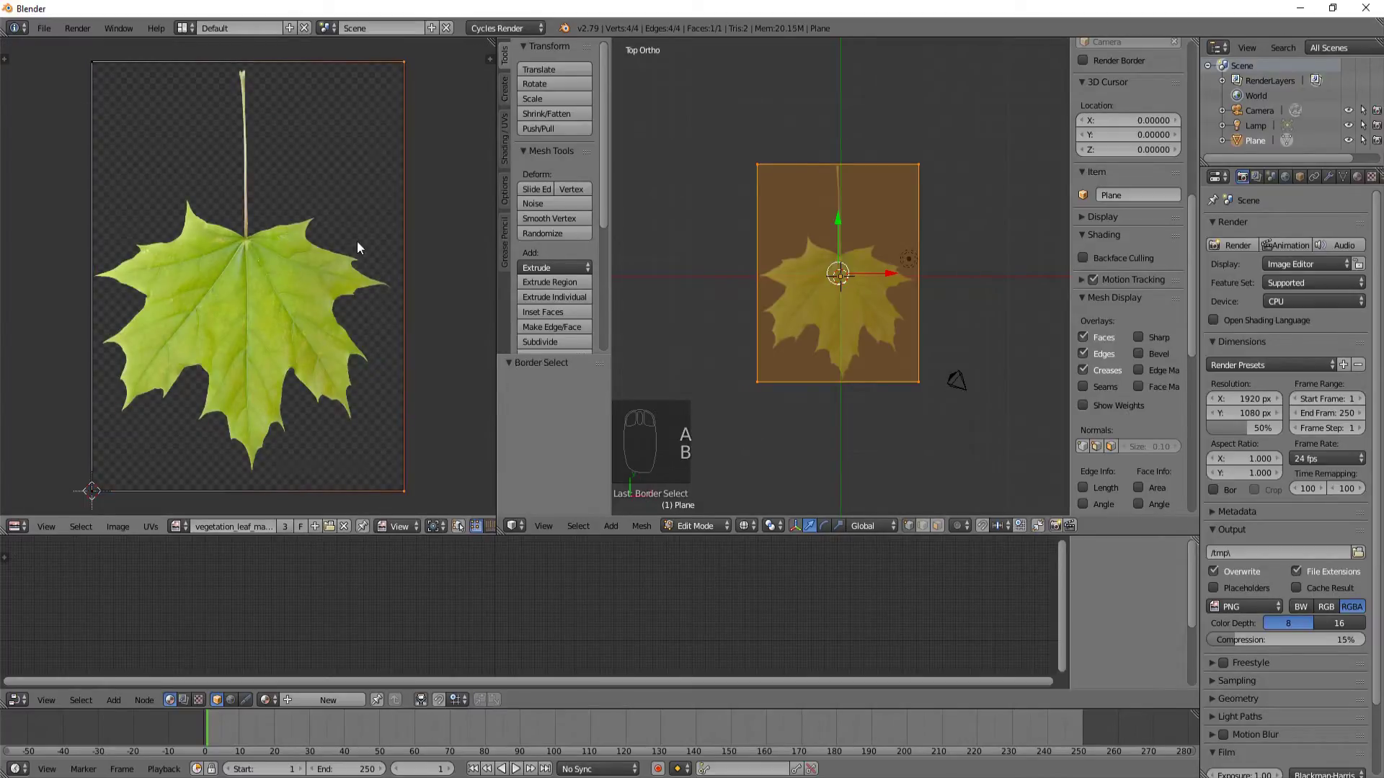
key("g")
left_click(395, 332)
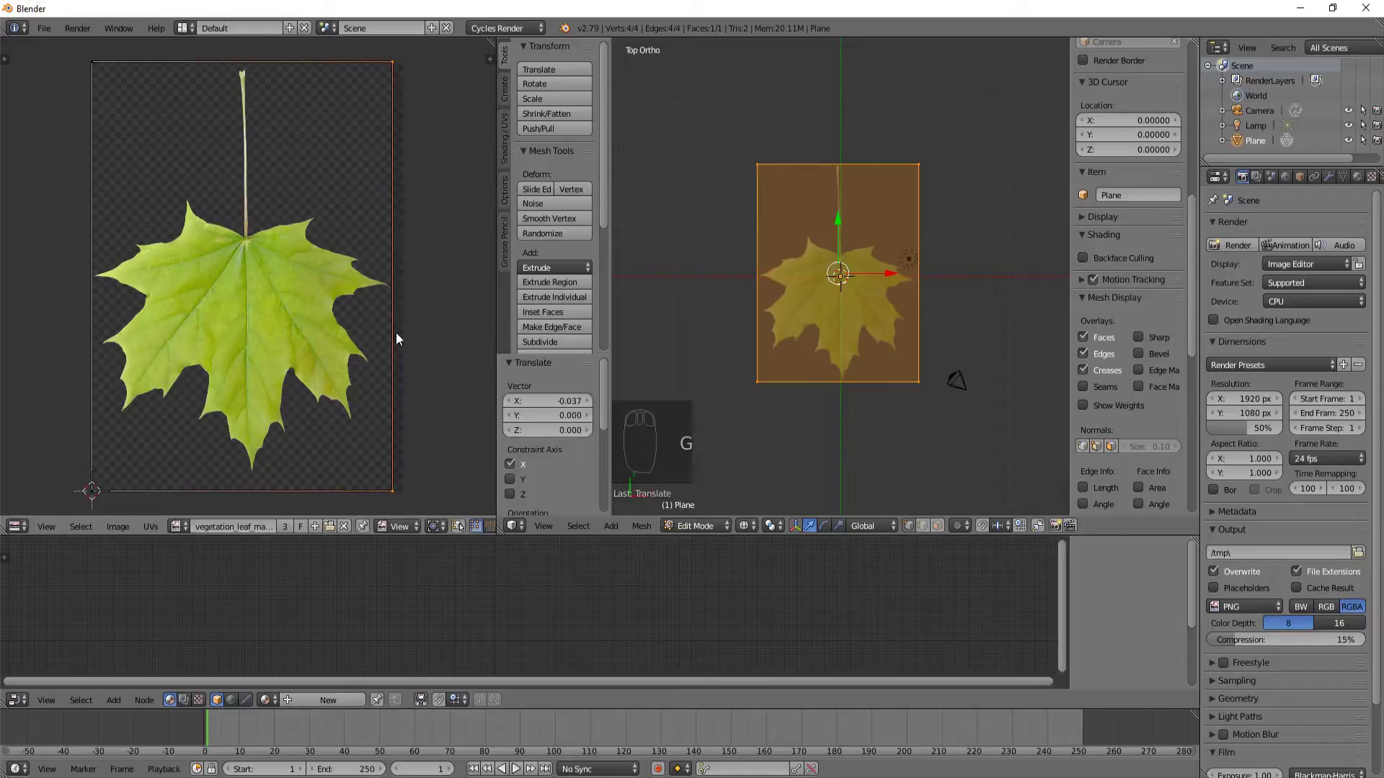
key("a")
key("b")
left_click_drag(36, 431, 418, 528)
key("g")
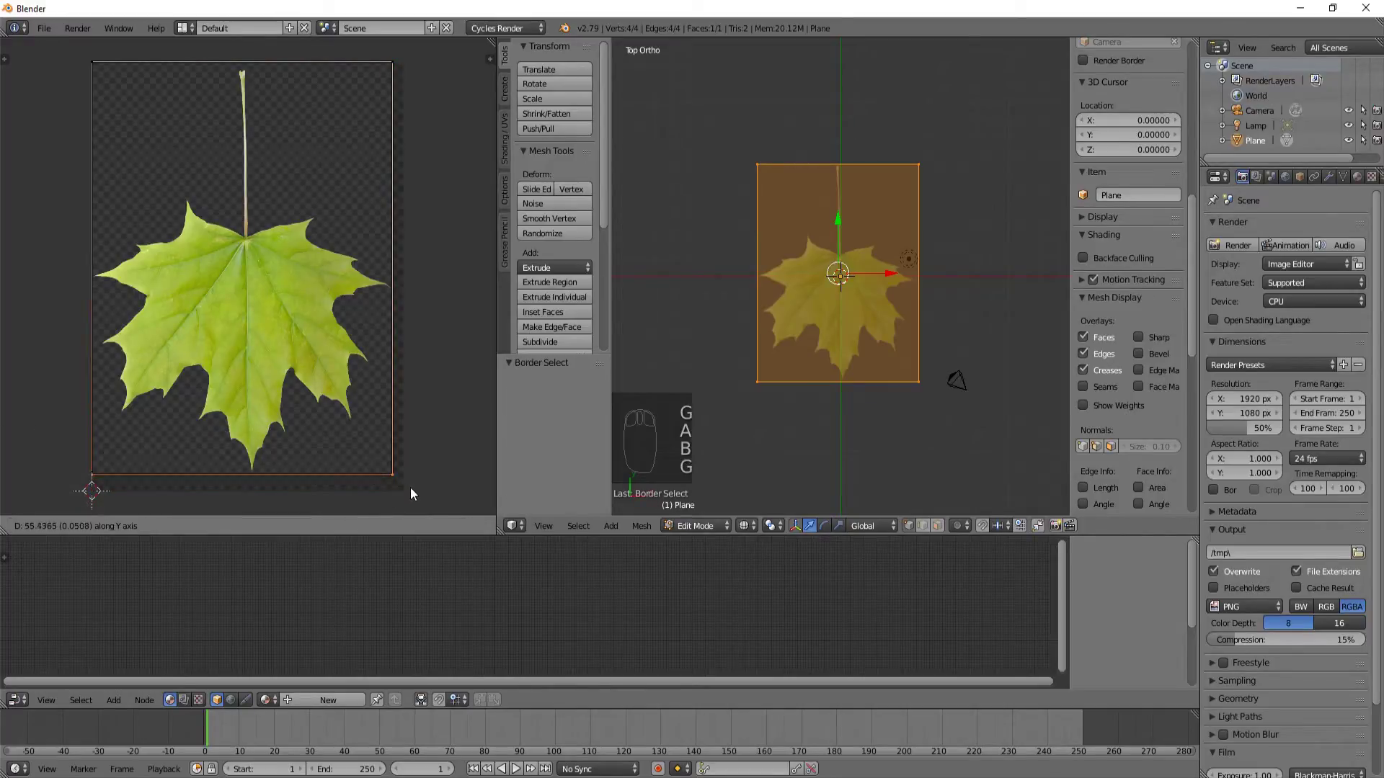
left_click(409, 487)
Step: Move the top UV edge to the image's top border and change the viewport shading
key("a")
key("b")
left_click_drag(71, 37, 408, 108)
key("g")
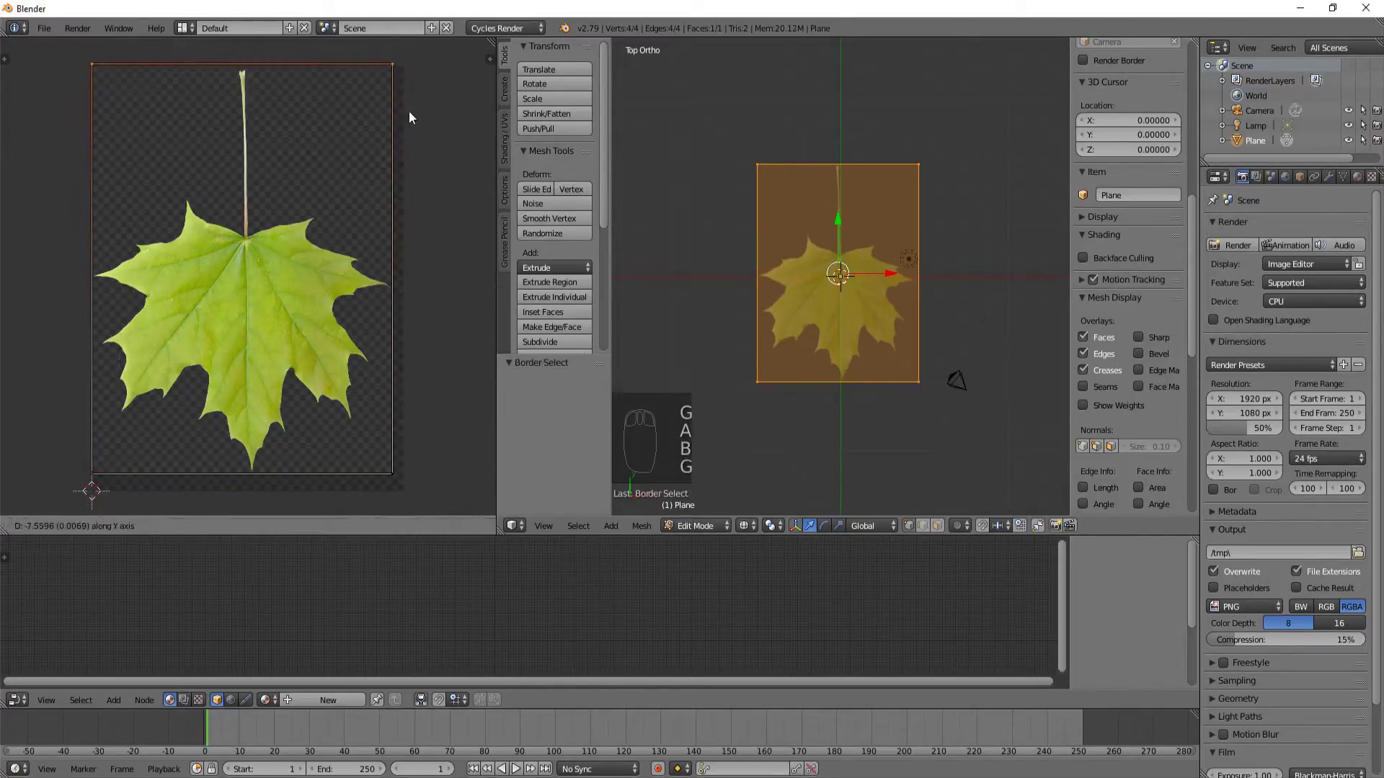
left_click(408, 115)
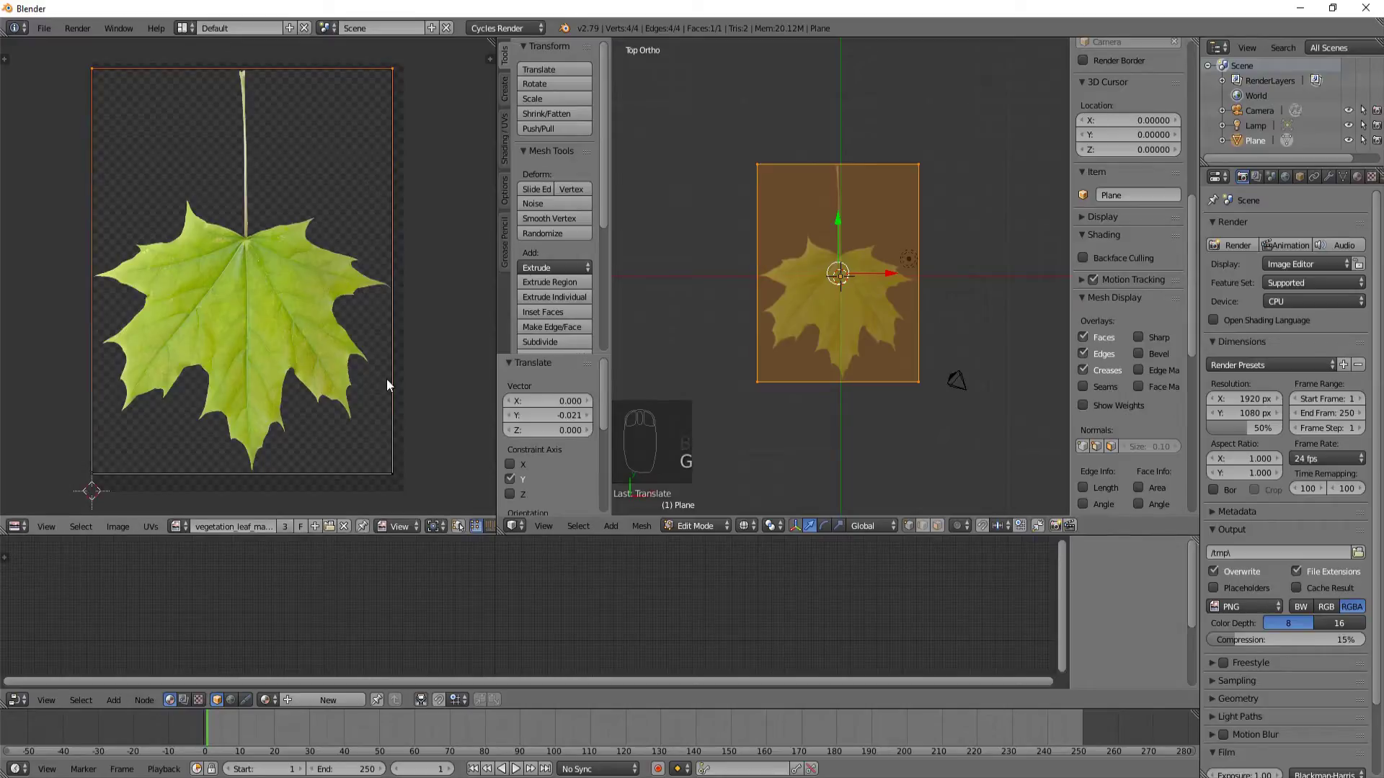
left_click(746, 526)
left_click(778, 442)
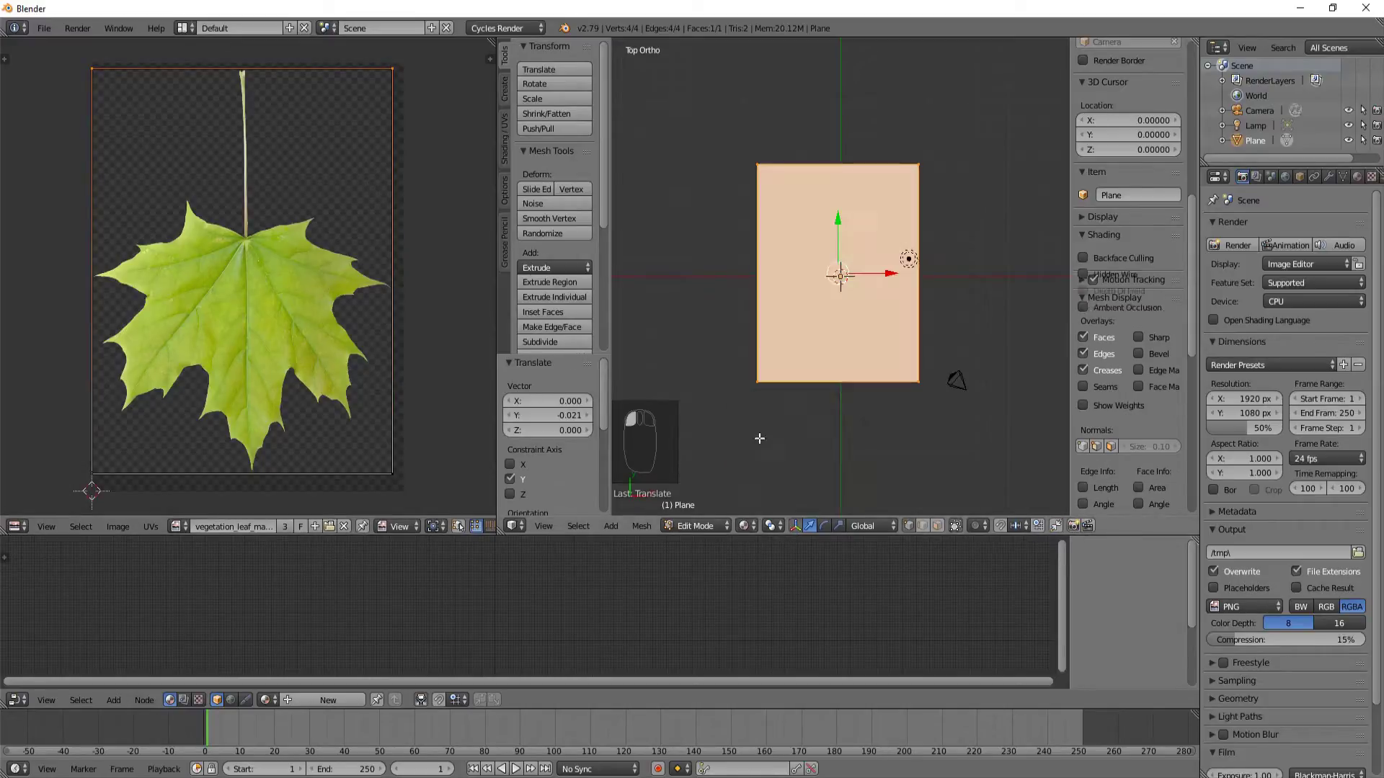
left_click(743, 526)
Step: Switch to rendered shading, add a new material, and link an Image Texture node to Diffuse BSDF Color
left_click(771, 497)
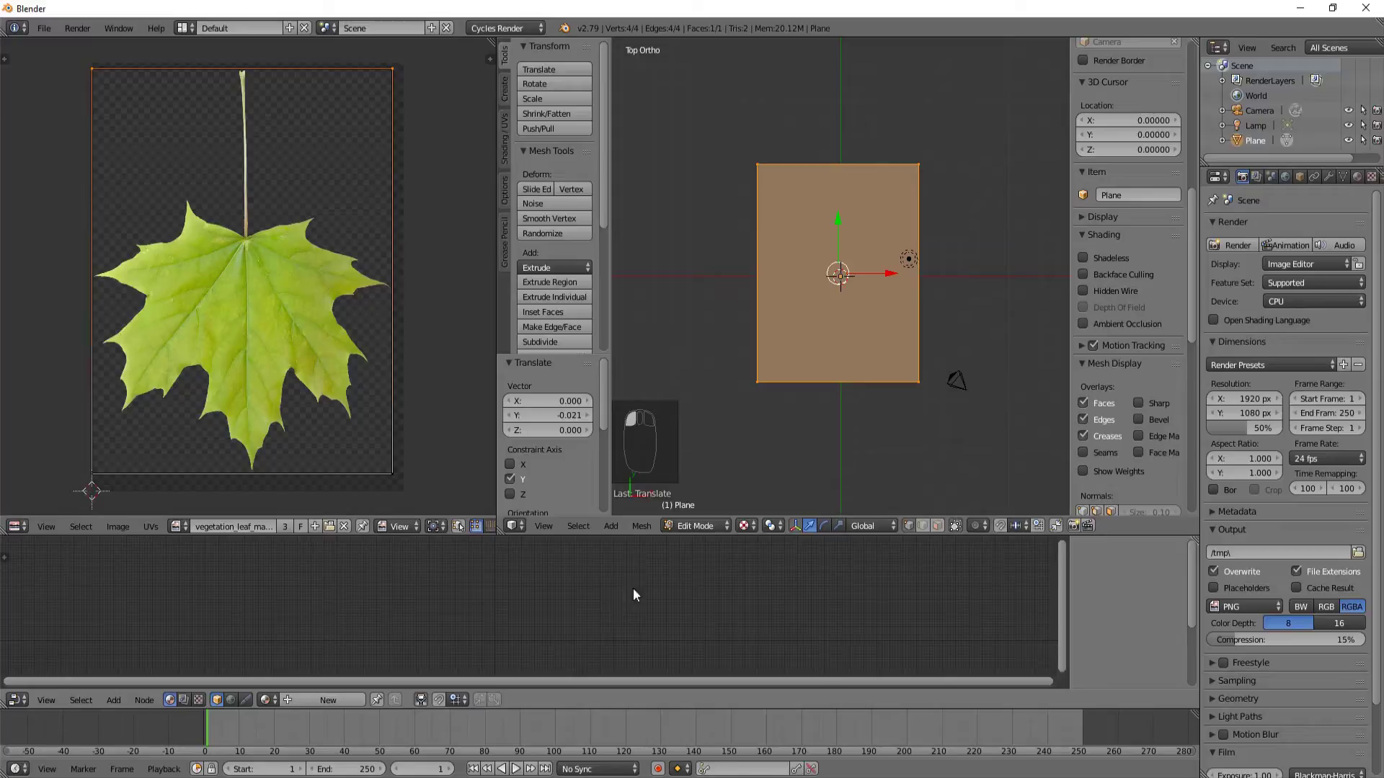
left_click(334, 698)
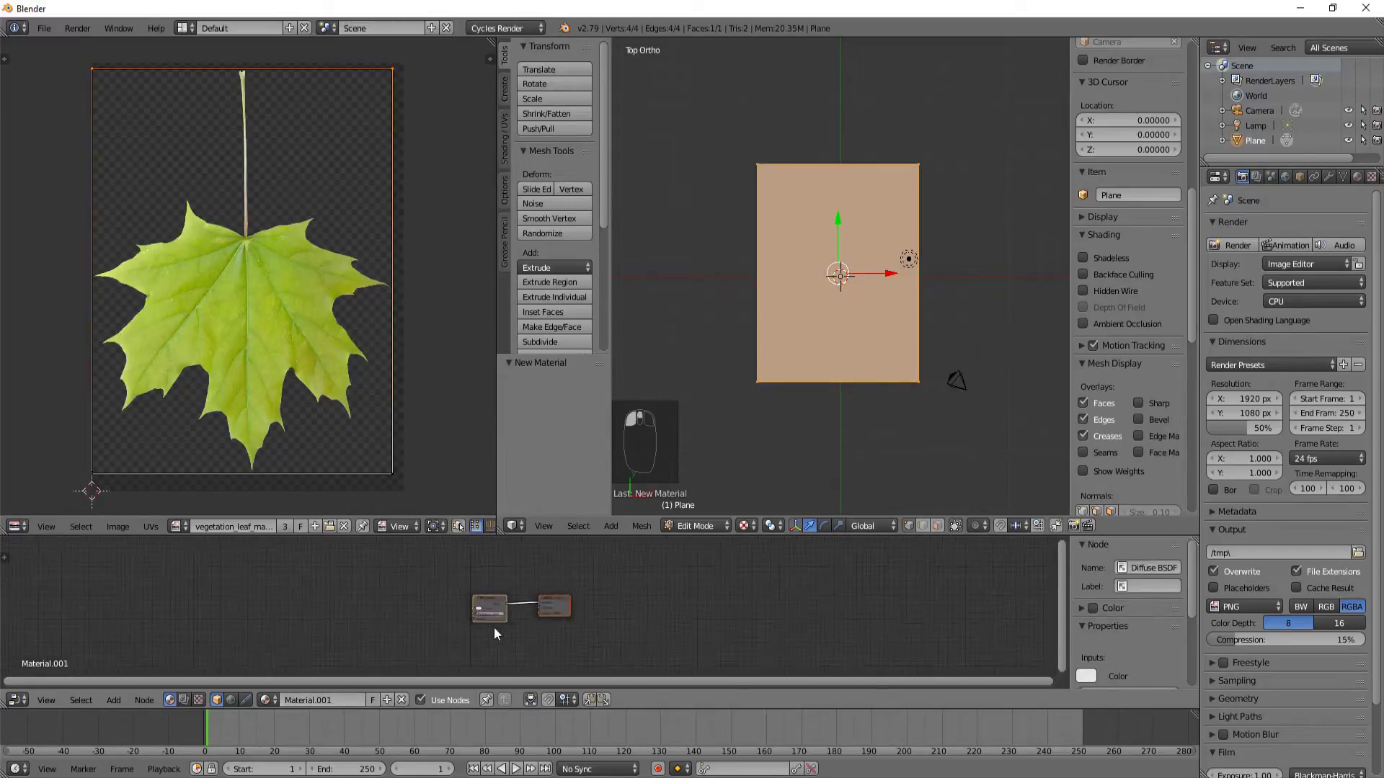
key("shift+a")
left_click(484, 623)
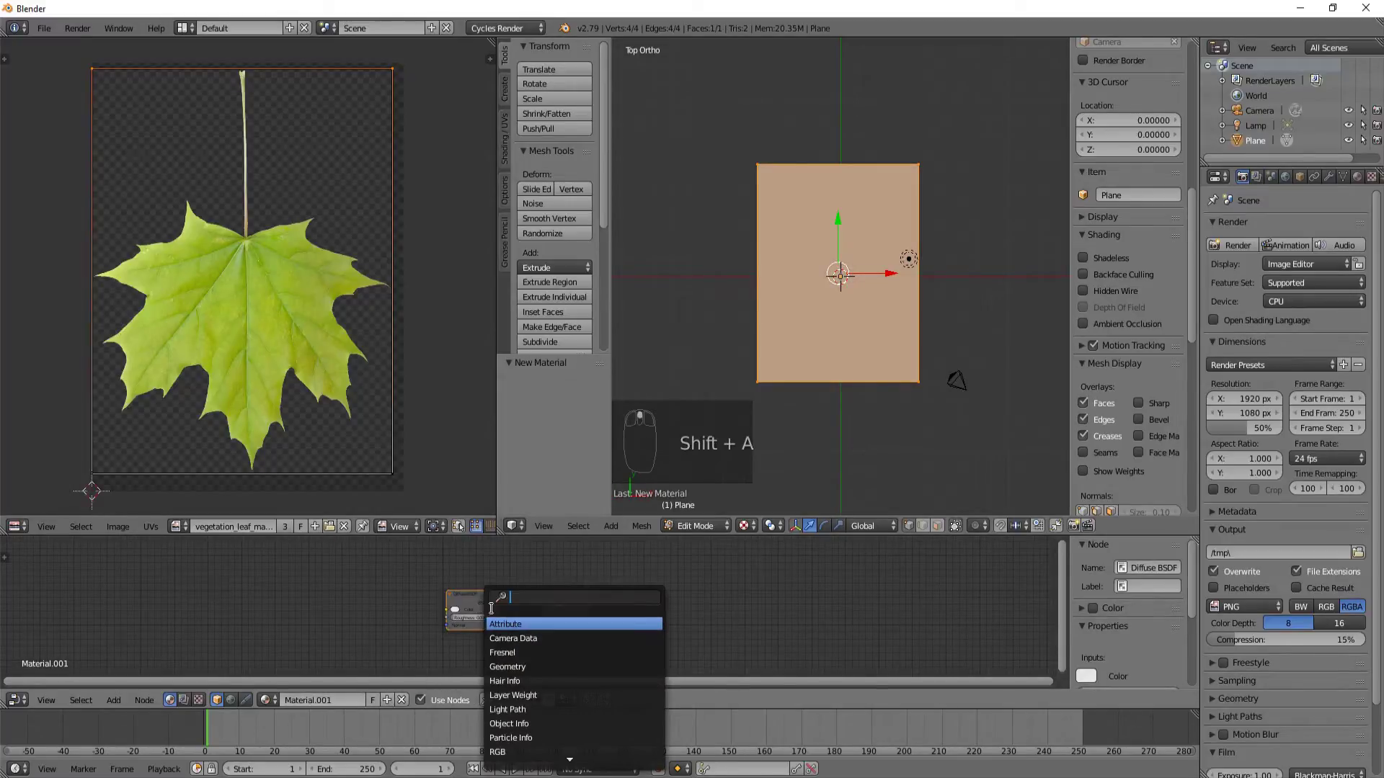
type("image")
key("Return")
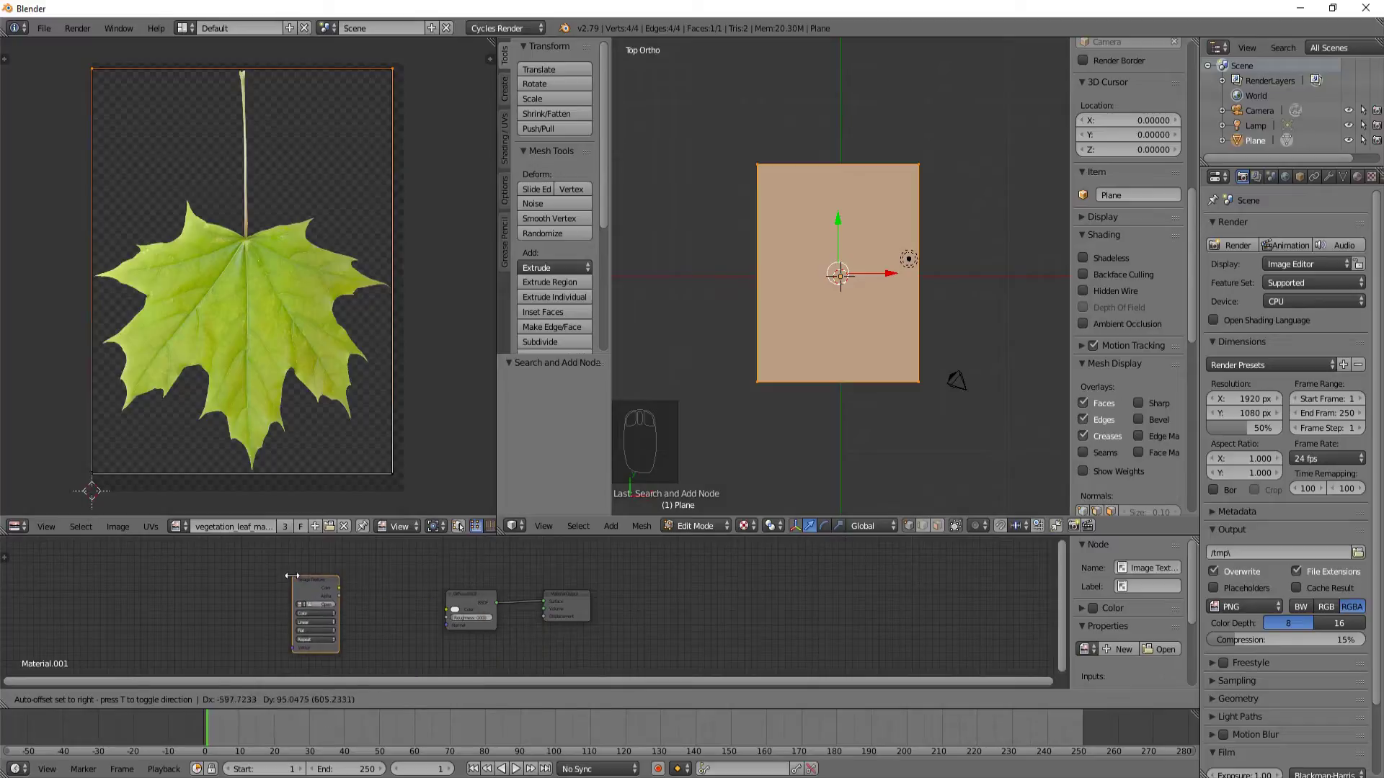
left_click(340, 589)
left_click_drag(340, 588, 448, 612)
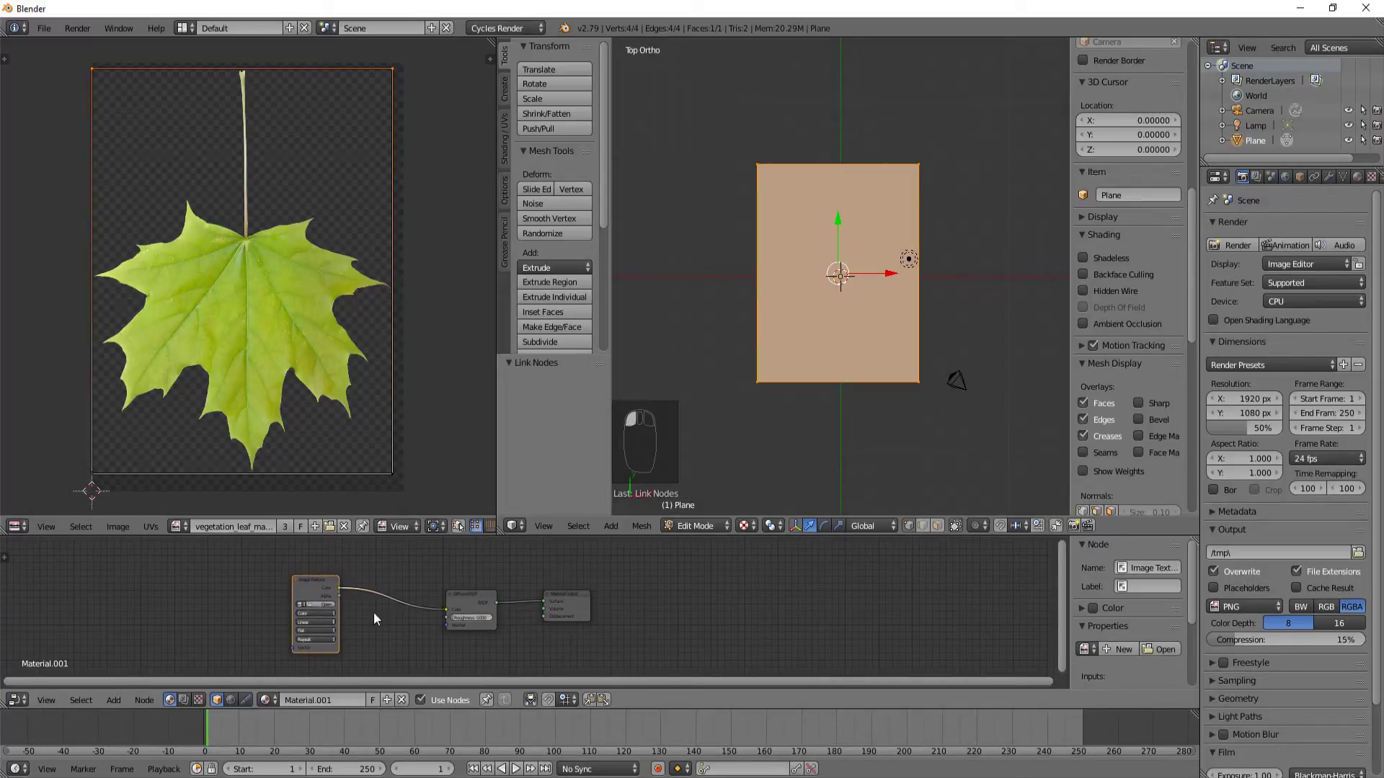
Step: Assign the maple leaf image to the Image Texture node and inspect the textured plane
left_click(302, 605)
left_click(320, 621)
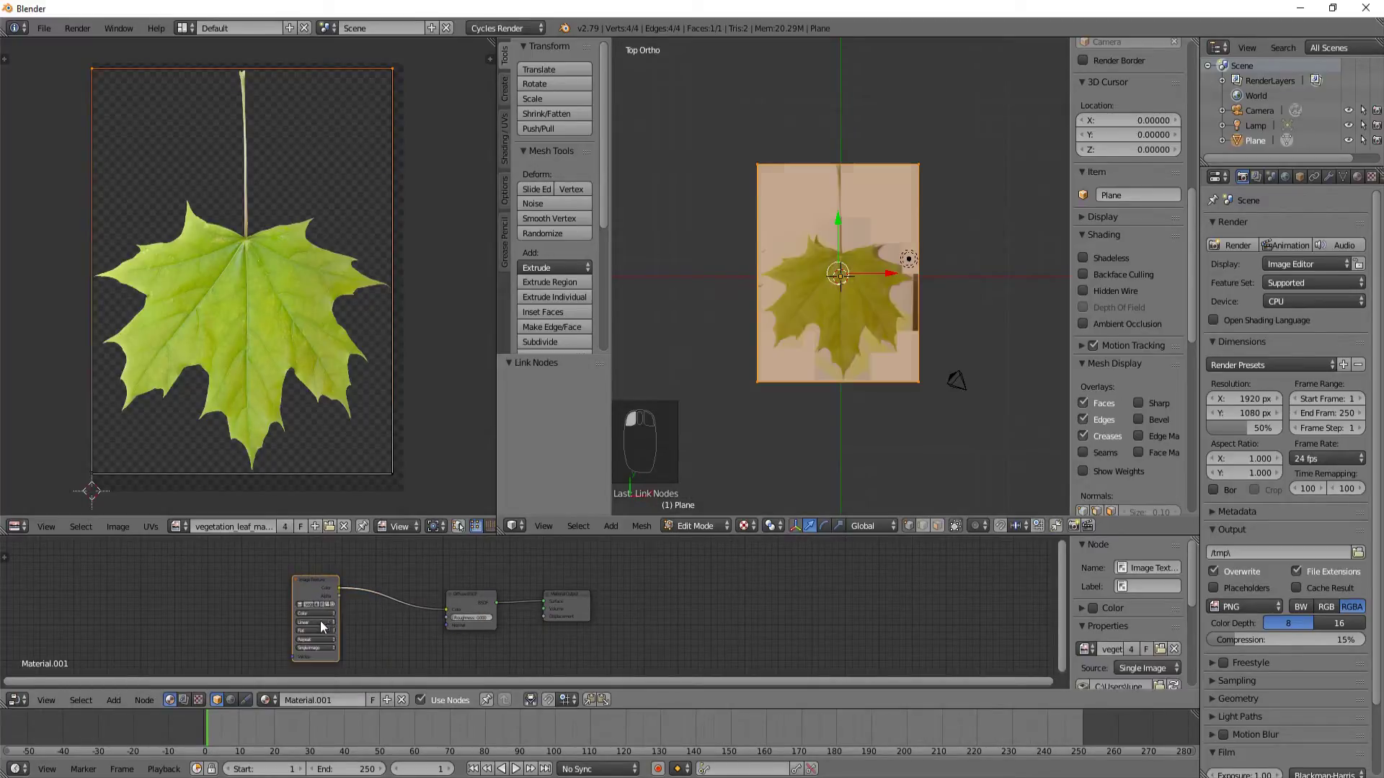
scroll(829, 353, "up", 2)
scroll(829, 353, "down", 1)
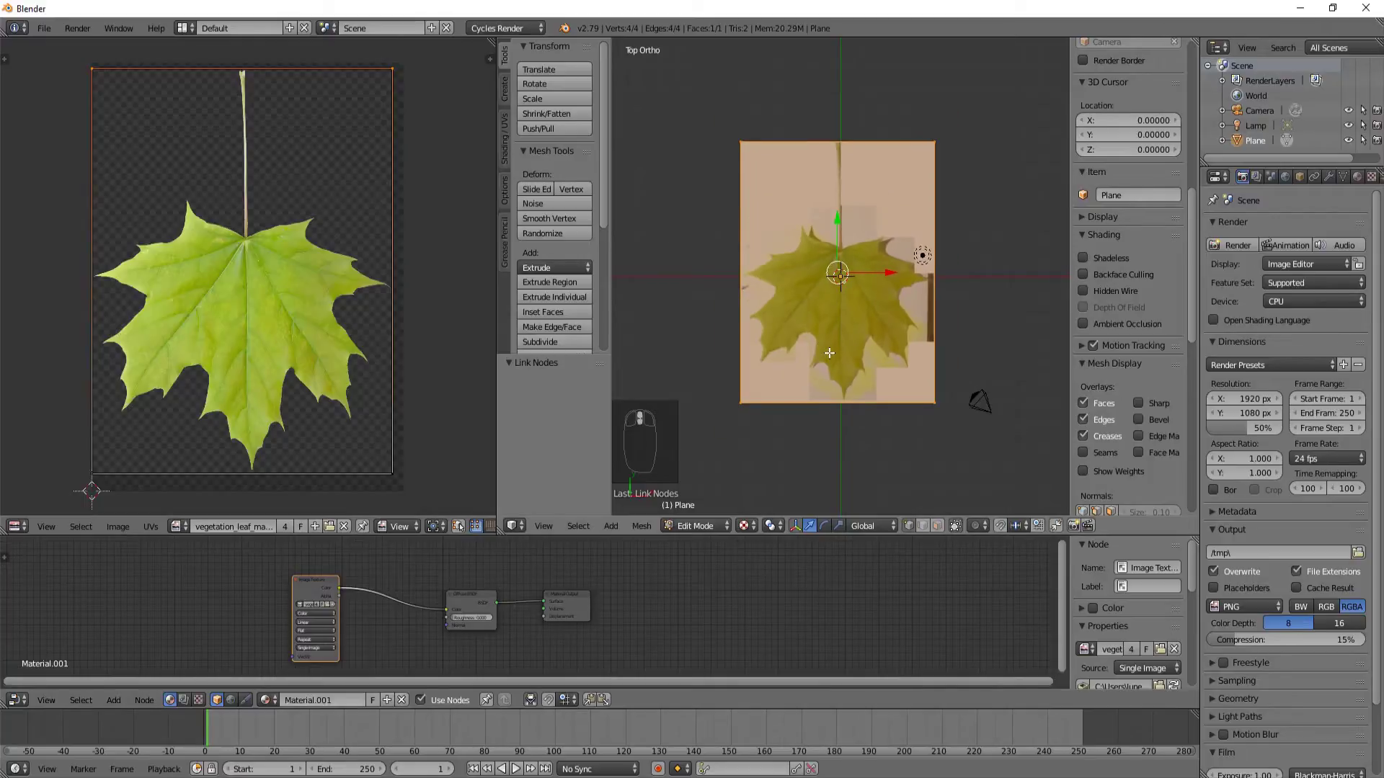
scroll(829, 353, "up", 1)
middle_click_drag(871, 379, 807, 336)
key("KP_7")
scroll(797, 330, "up", 2)
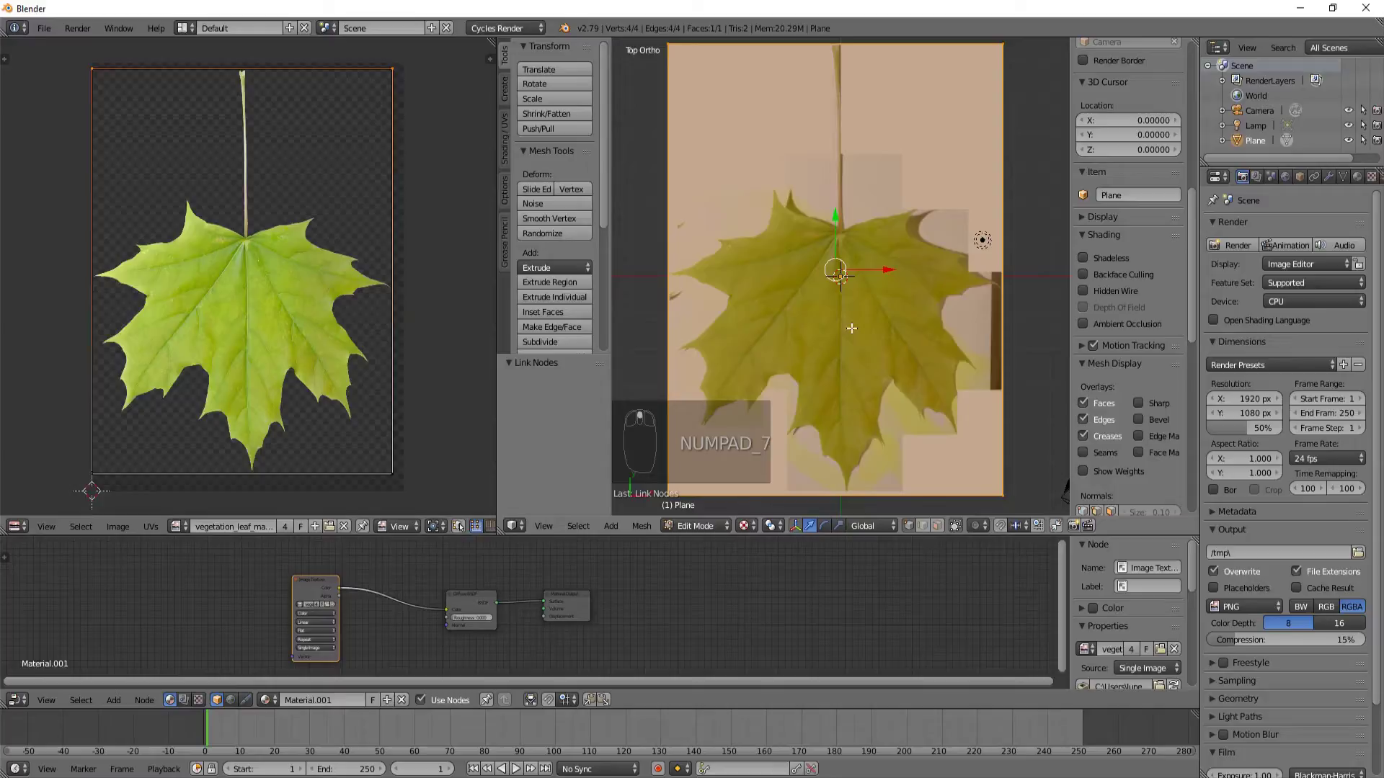
Step: Set the viewport to rendered shading and orbit to view the leaf at a tilt
left_click(744, 525)
left_click(767, 431)
left_click(744, 525)
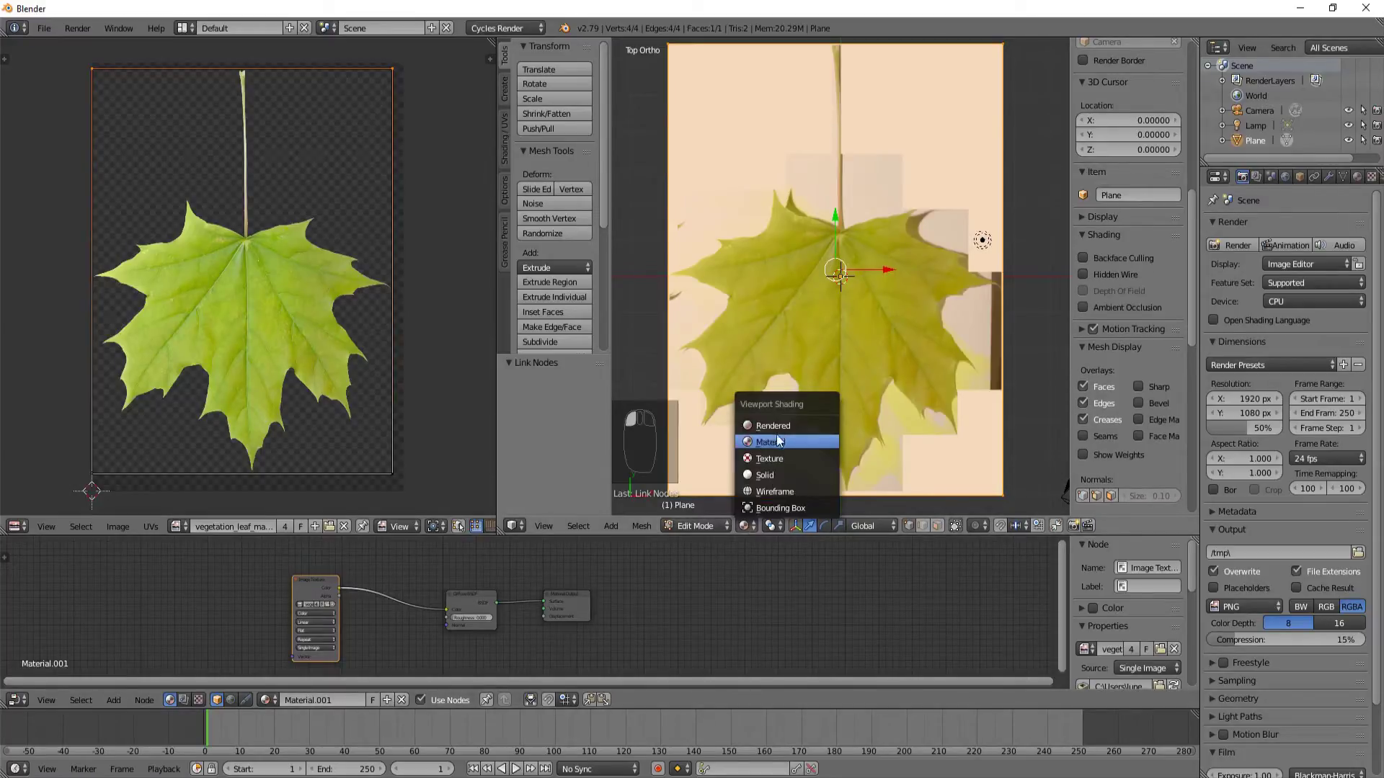
left_click(757, 438)
middle_click_drag(906, 408, 858, 432)
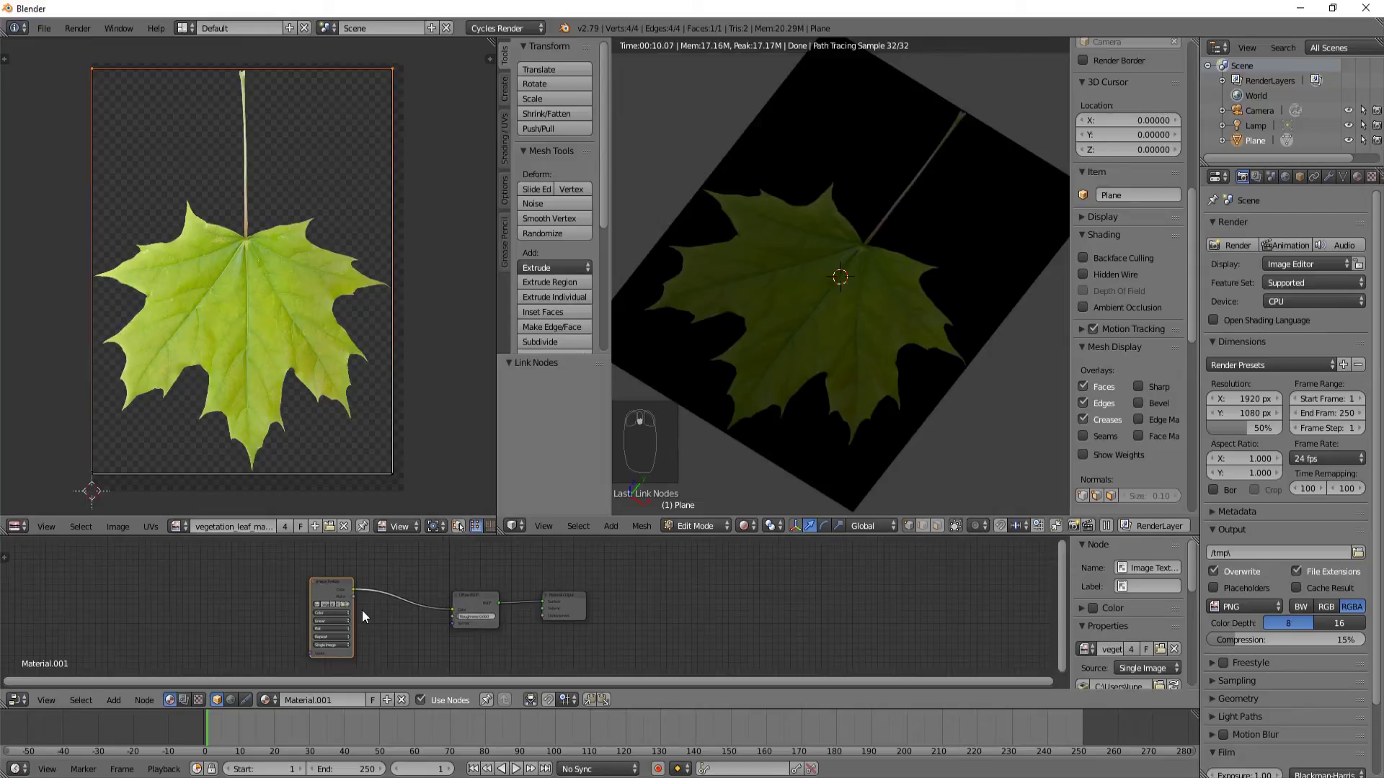
scroll(296, 587, "down", 2)
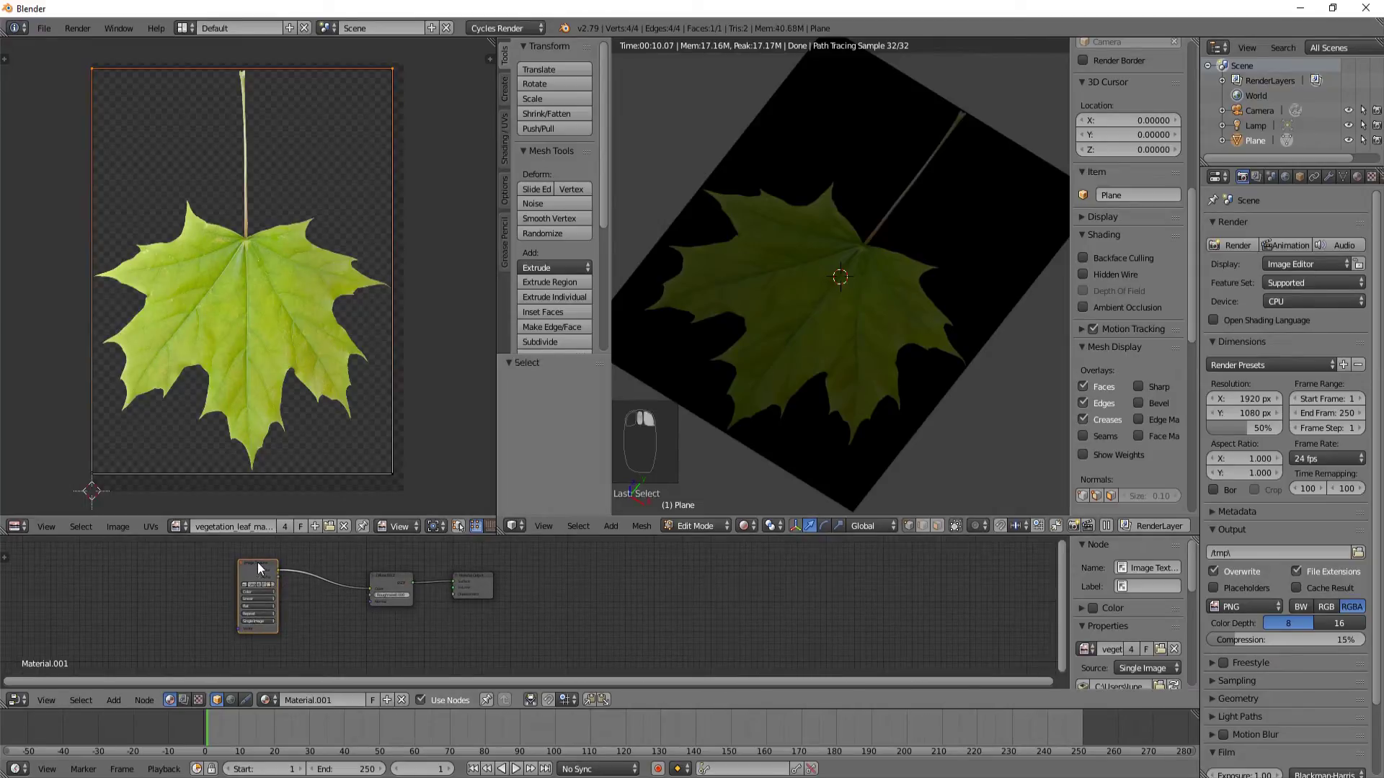
Step: Move the Image Texture and Diffuse BSDF nodes closer together
key("g")
left_click(188, 548)
right_click(394, 578)
key("g")
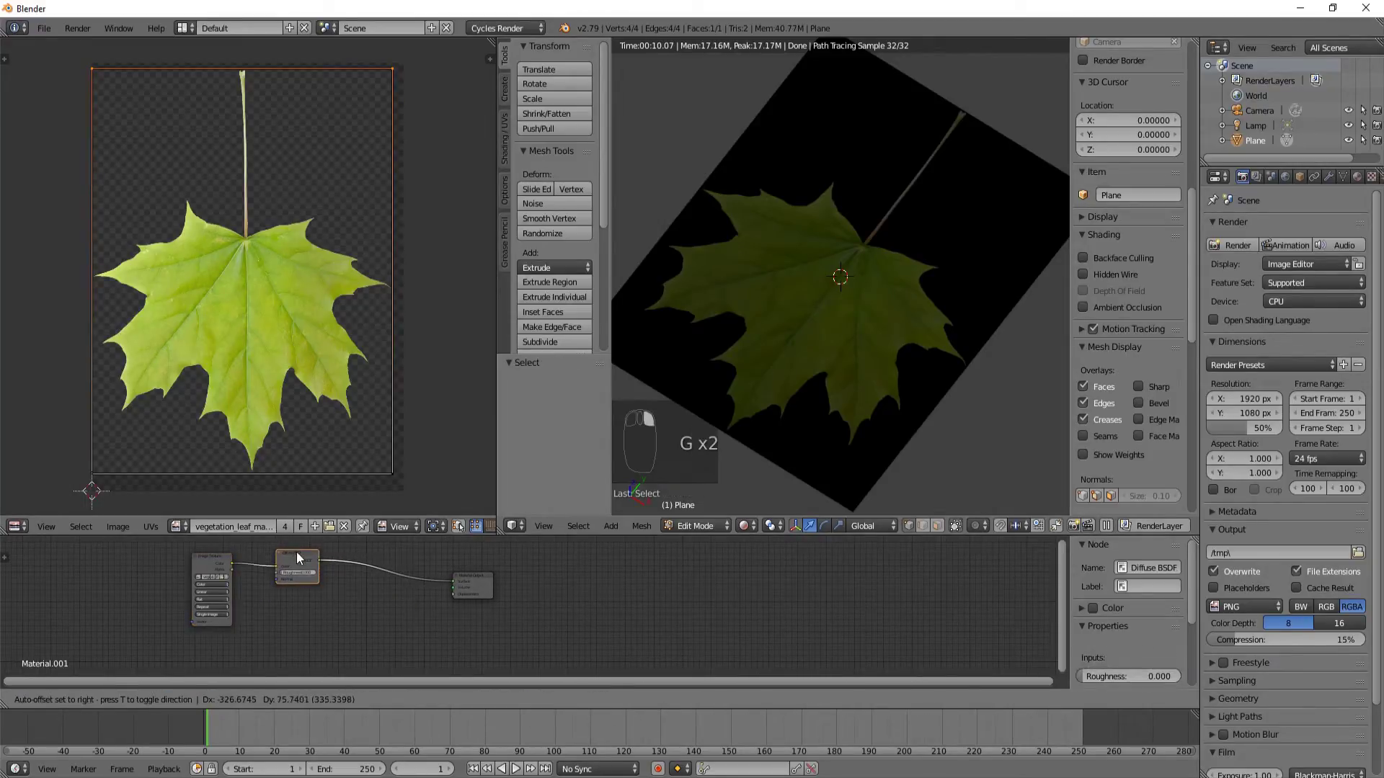
left_click(296, 551)
Step: Add a second Image Texture node below the first and start a link from the leaf image
key("shift+a")
left_click(268, 611)
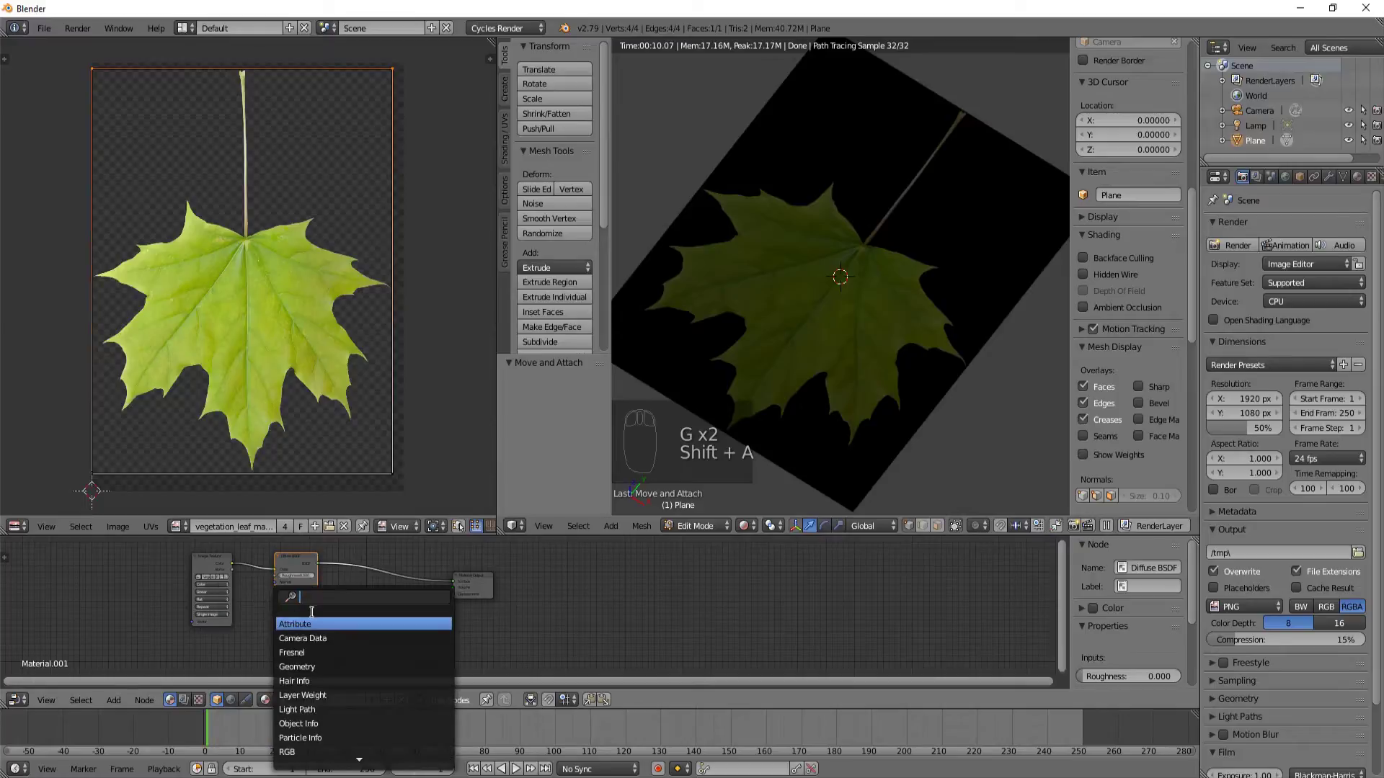
type("image")
key("Return")
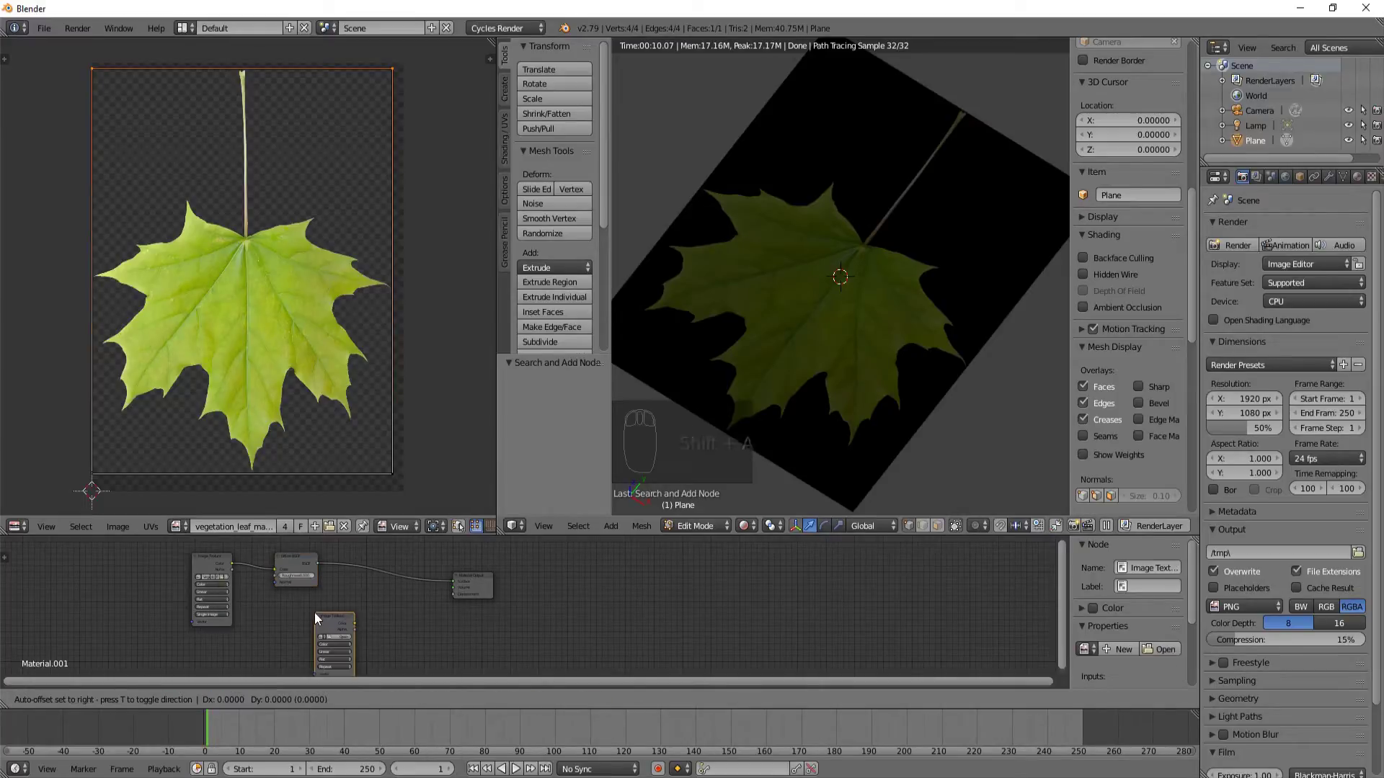
left_click(249, 607)
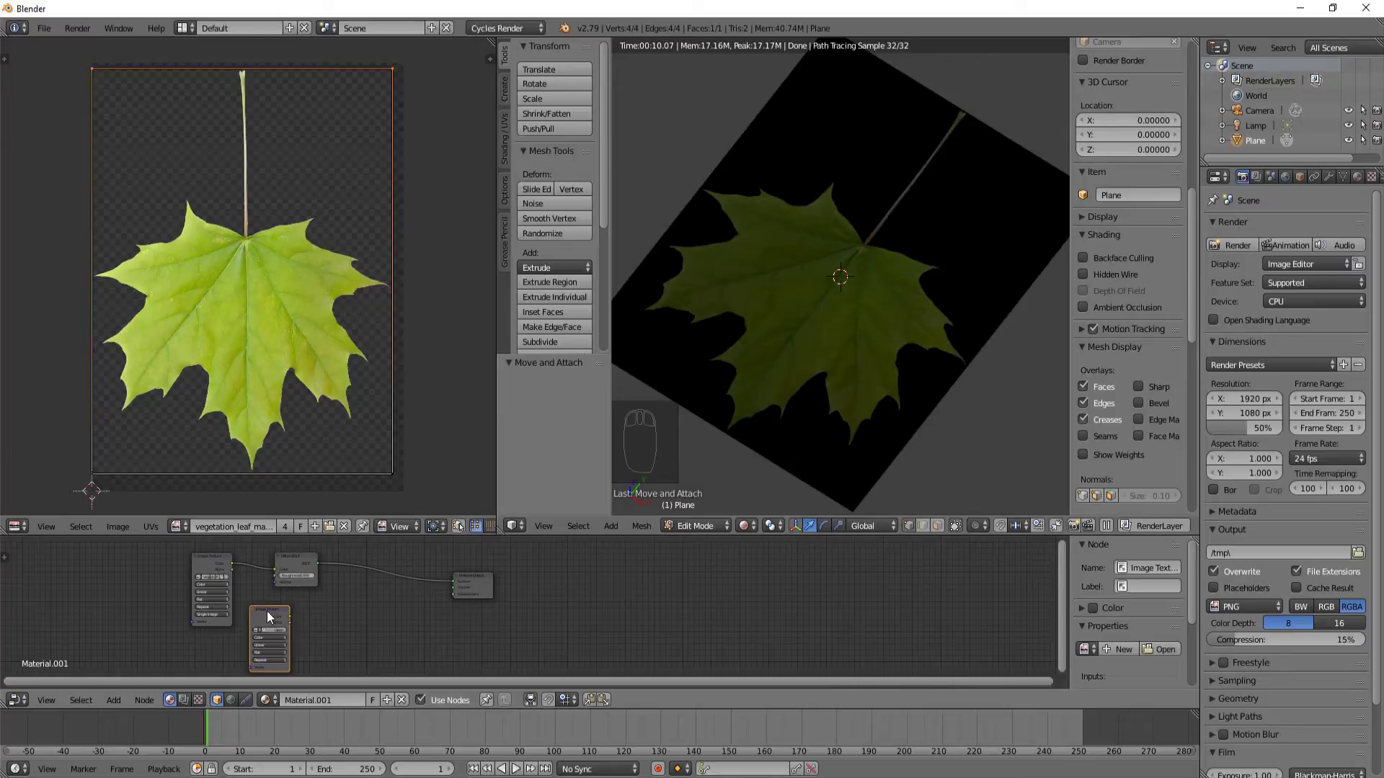
left_click(267, 613)
left_click_drag(274, 604, 215, 634)
left_click(212, 563)
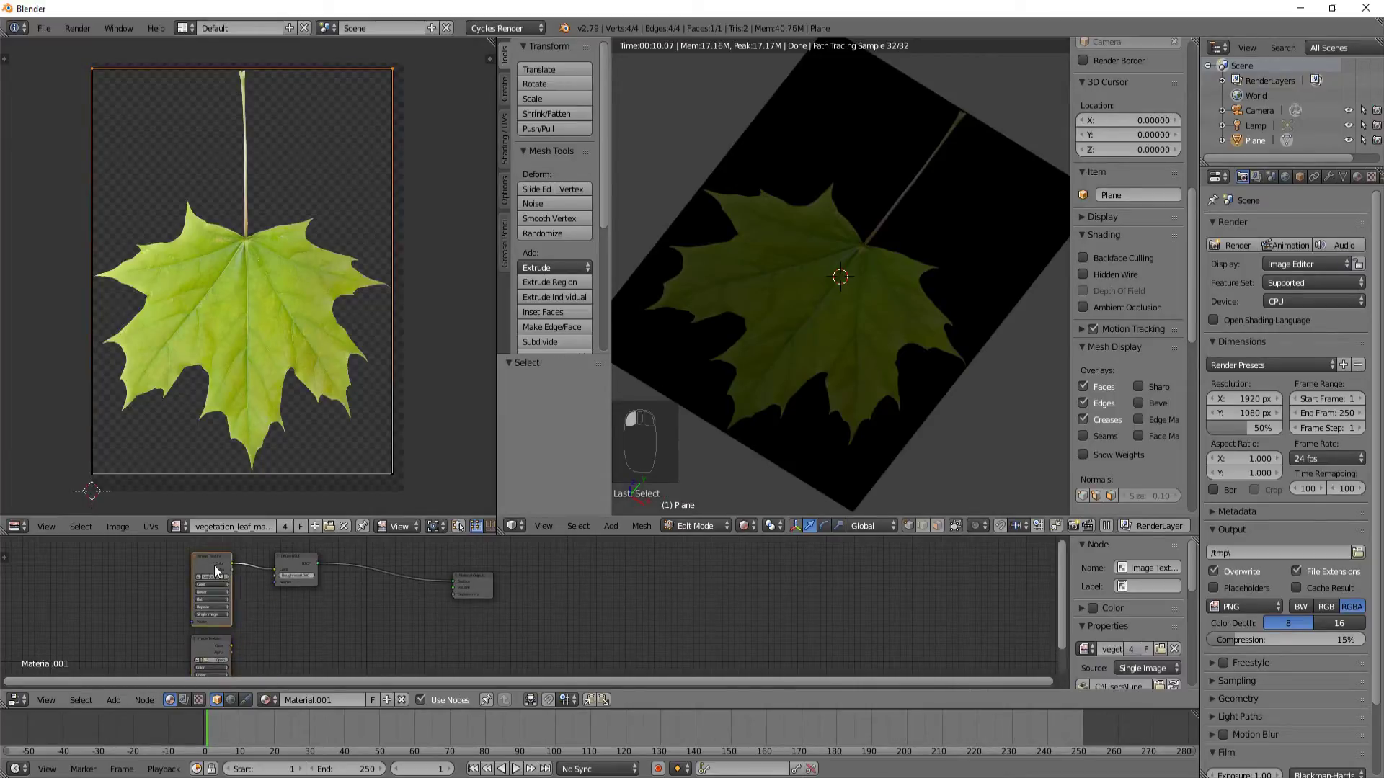
left_click_drag(231, 571, 244, 575)
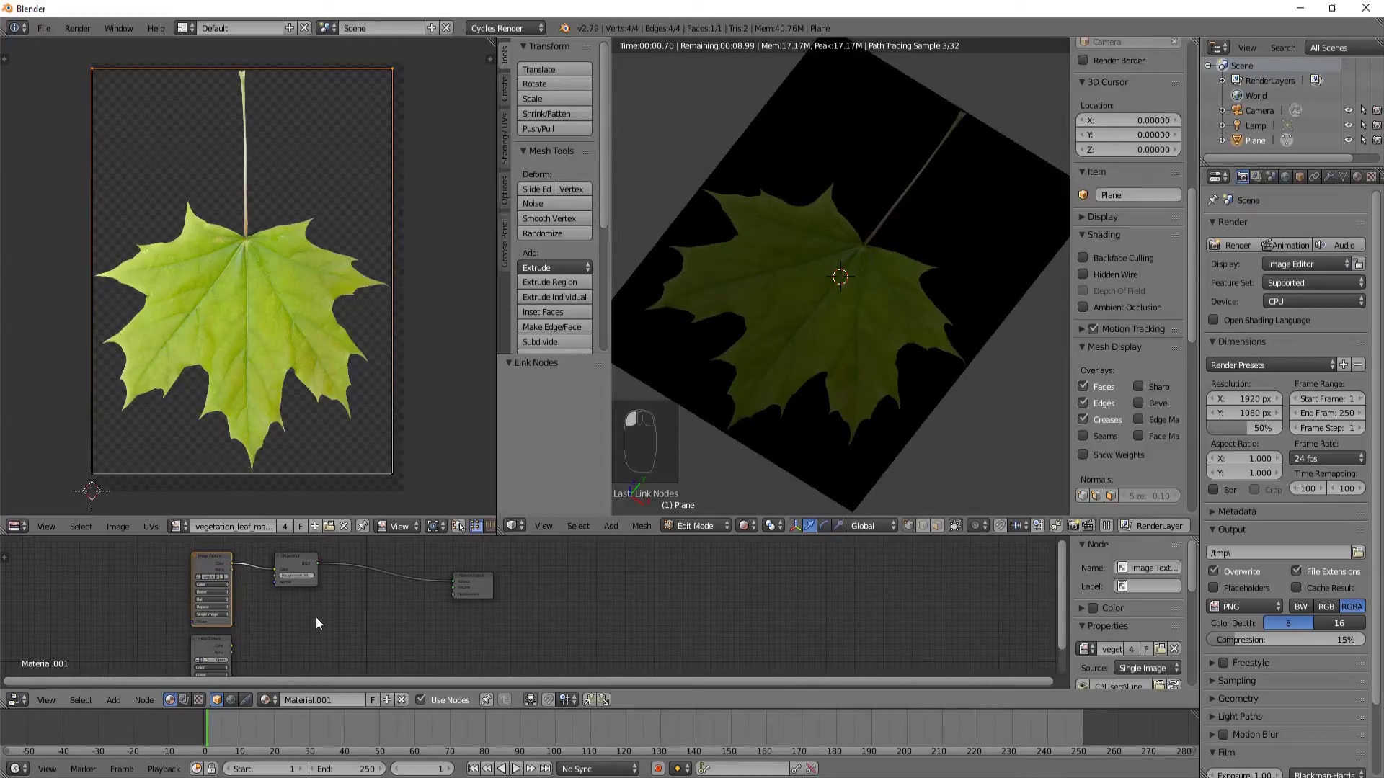
Step: Add a Transparent BSDF node and position it left of the shader tree
key("shift+a")
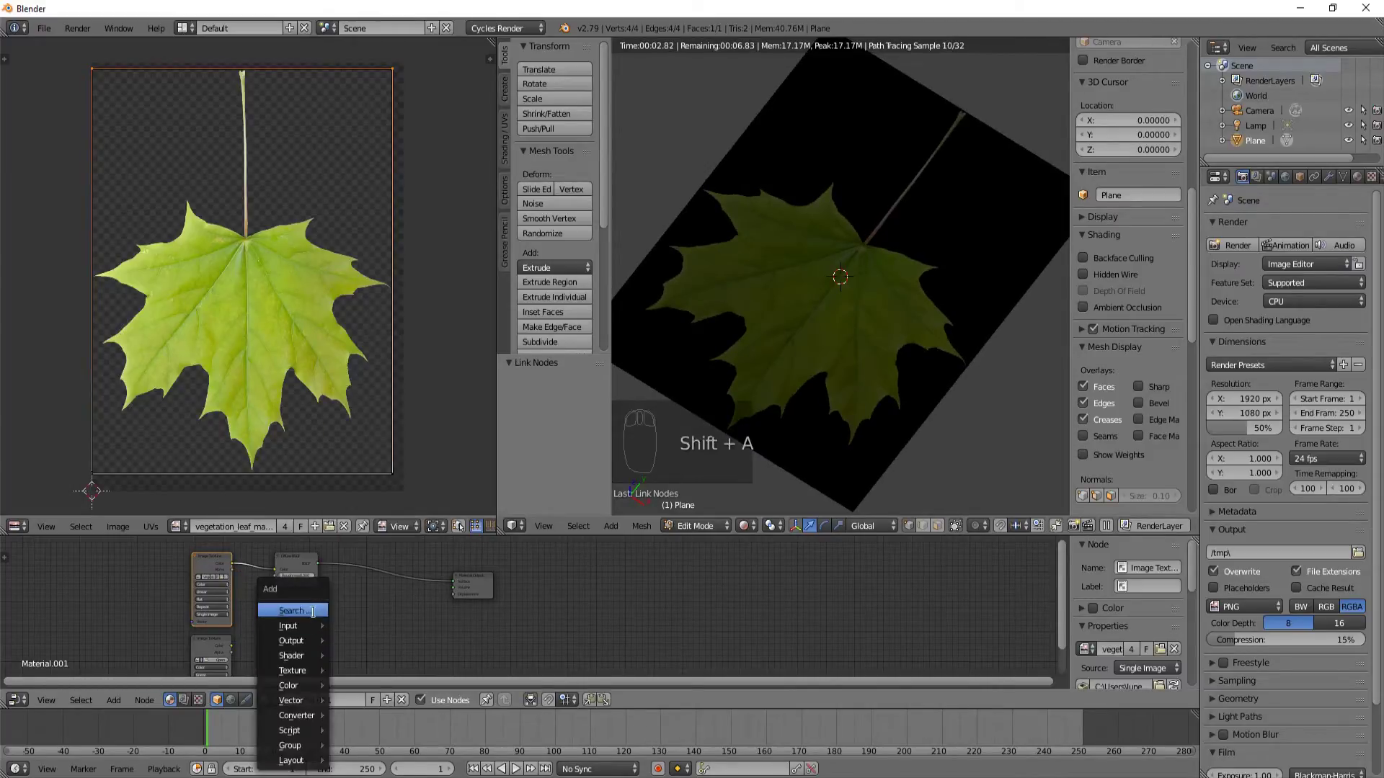
left_click(313, 612)
type("tran")
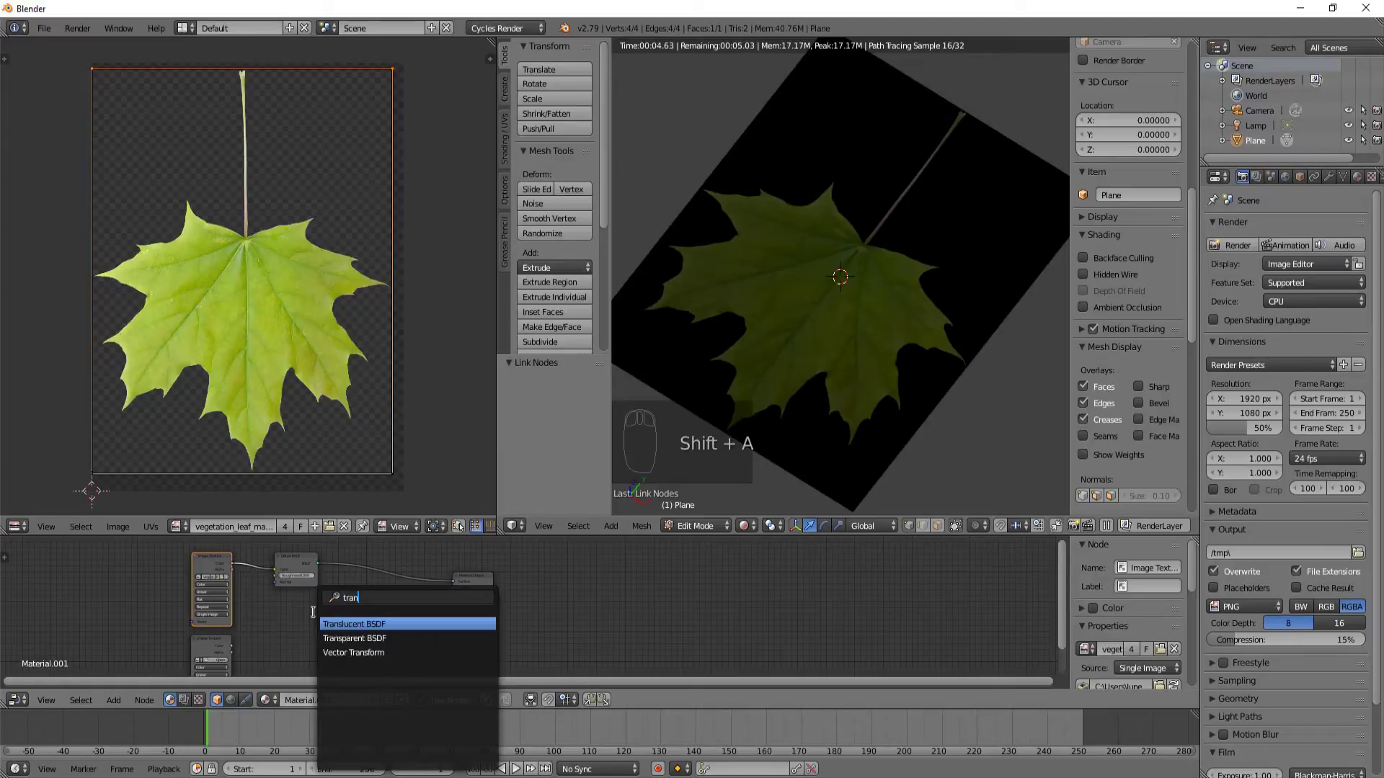
key("Down")
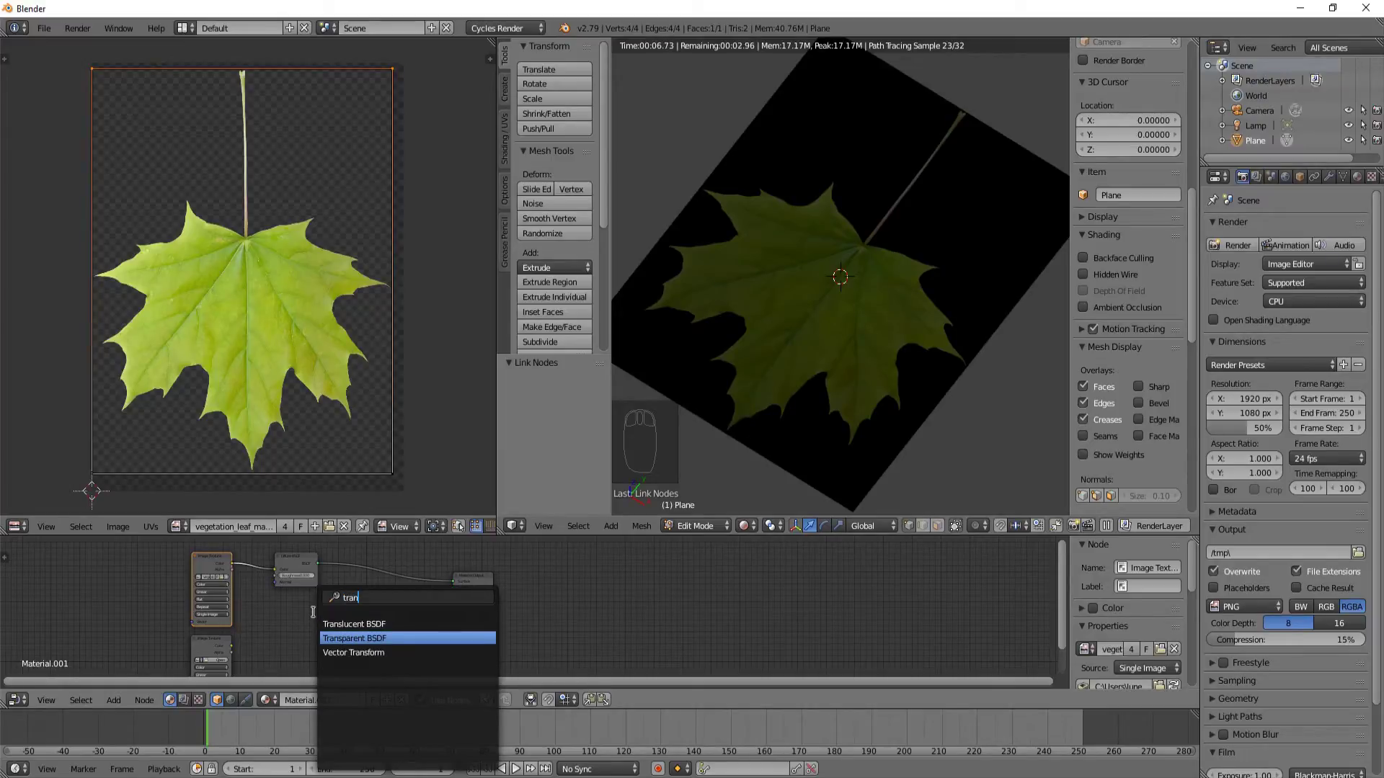
key("Return")
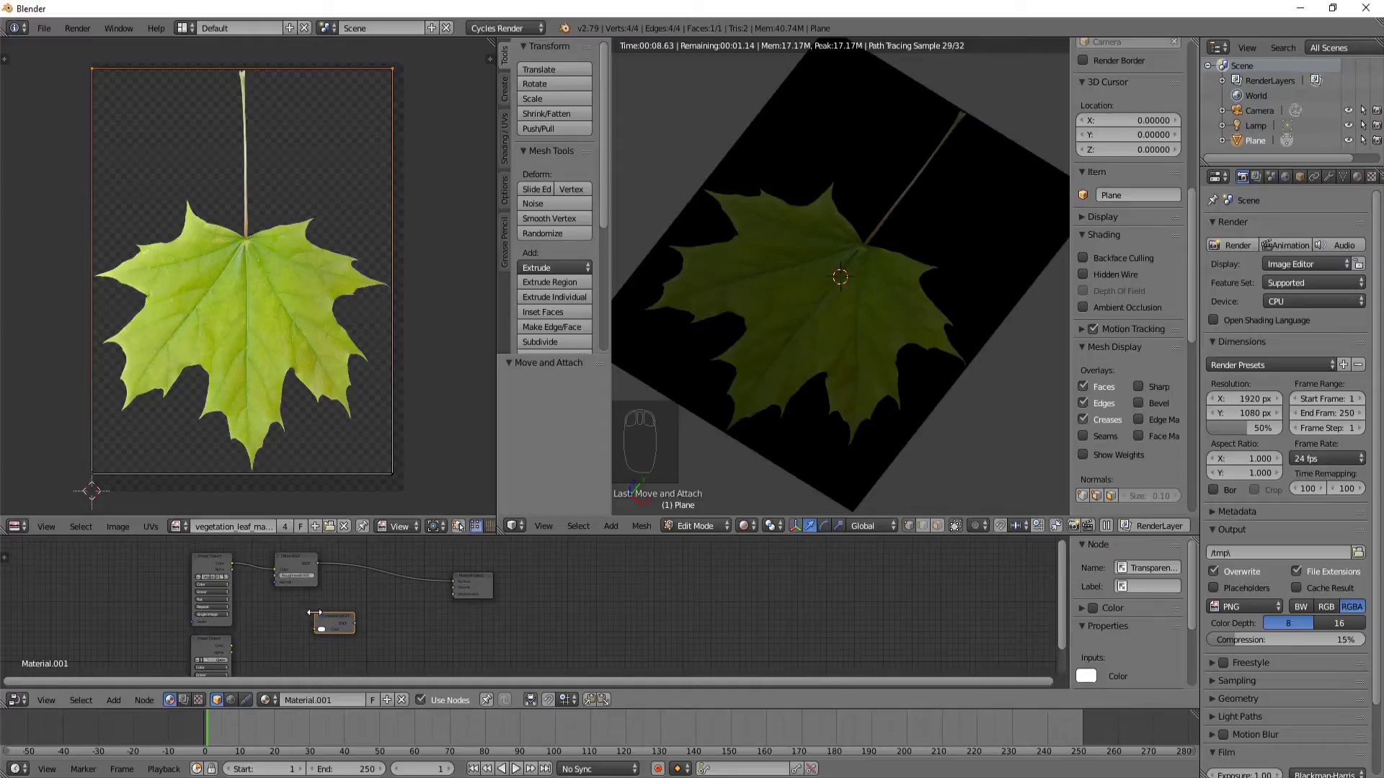
left_click(314, 613)
scroll(371, 633, "up", 2)
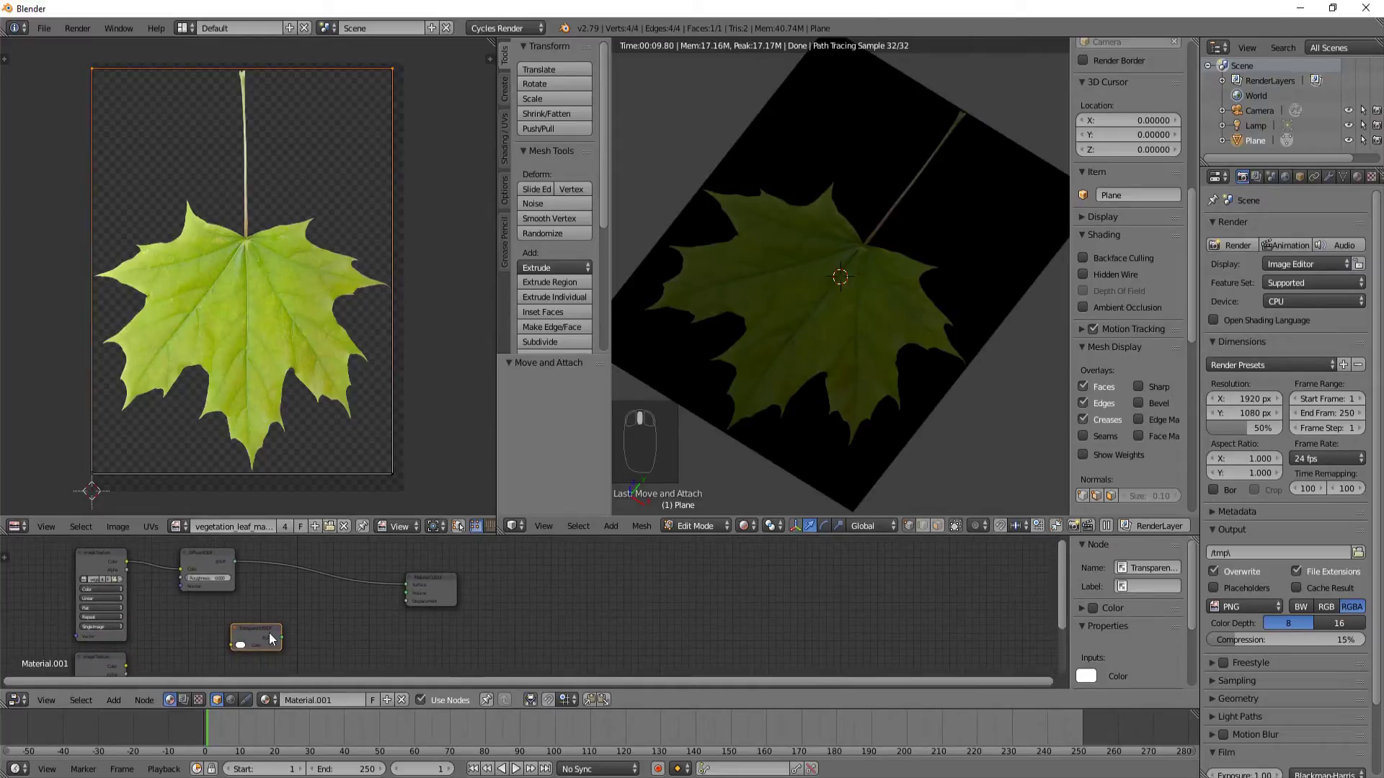
left_click_drag(271, 639, 234, 637)
Step: Insert a Mix Shader on the Diffuse link, wiring in Transparent BSDF and the image Alpha as factor
key("shift+a")
left_click(290, 604)
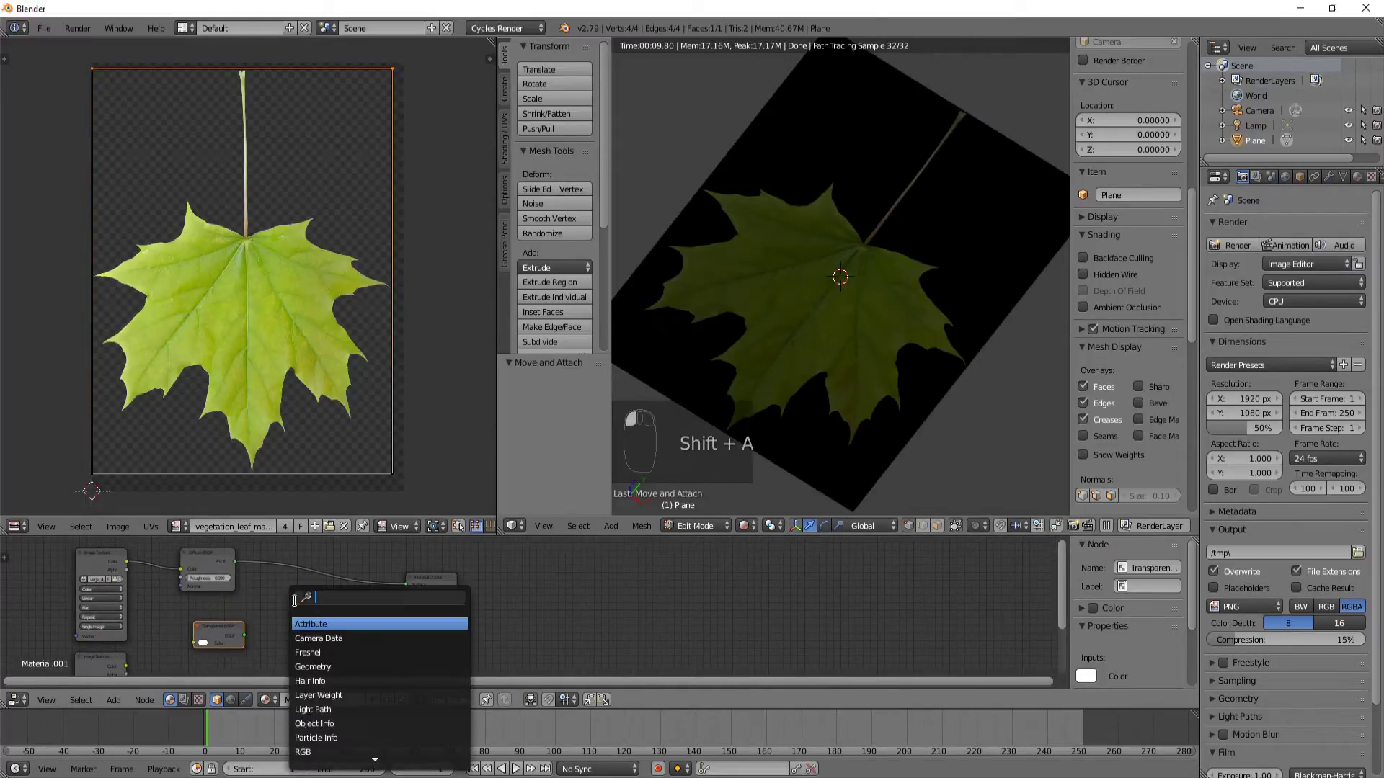
type("mix sh")
key("Return")
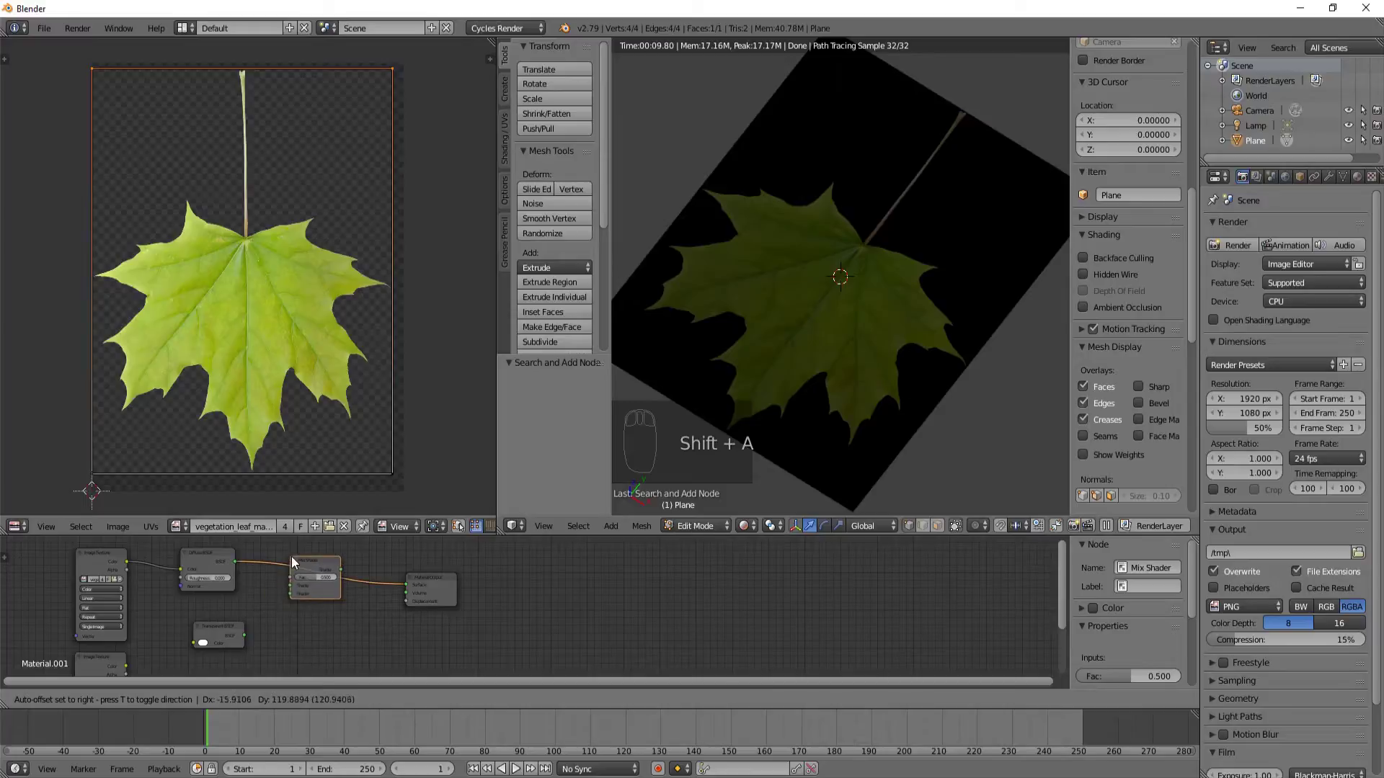
left_click(291, 556)
left_click_drag(295, 592, 244, 634)
left_click(244, 632)
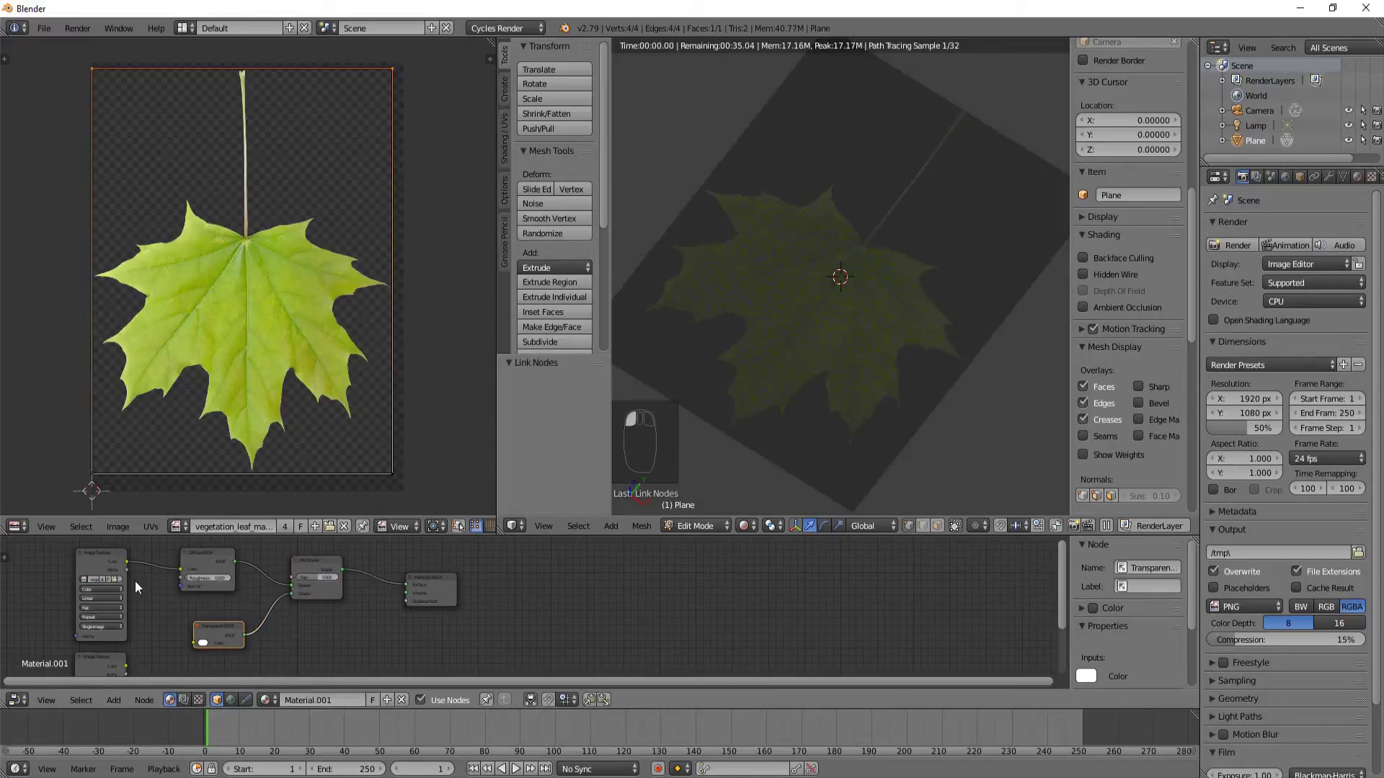
left_click_drag(127, 569, 292, 577)
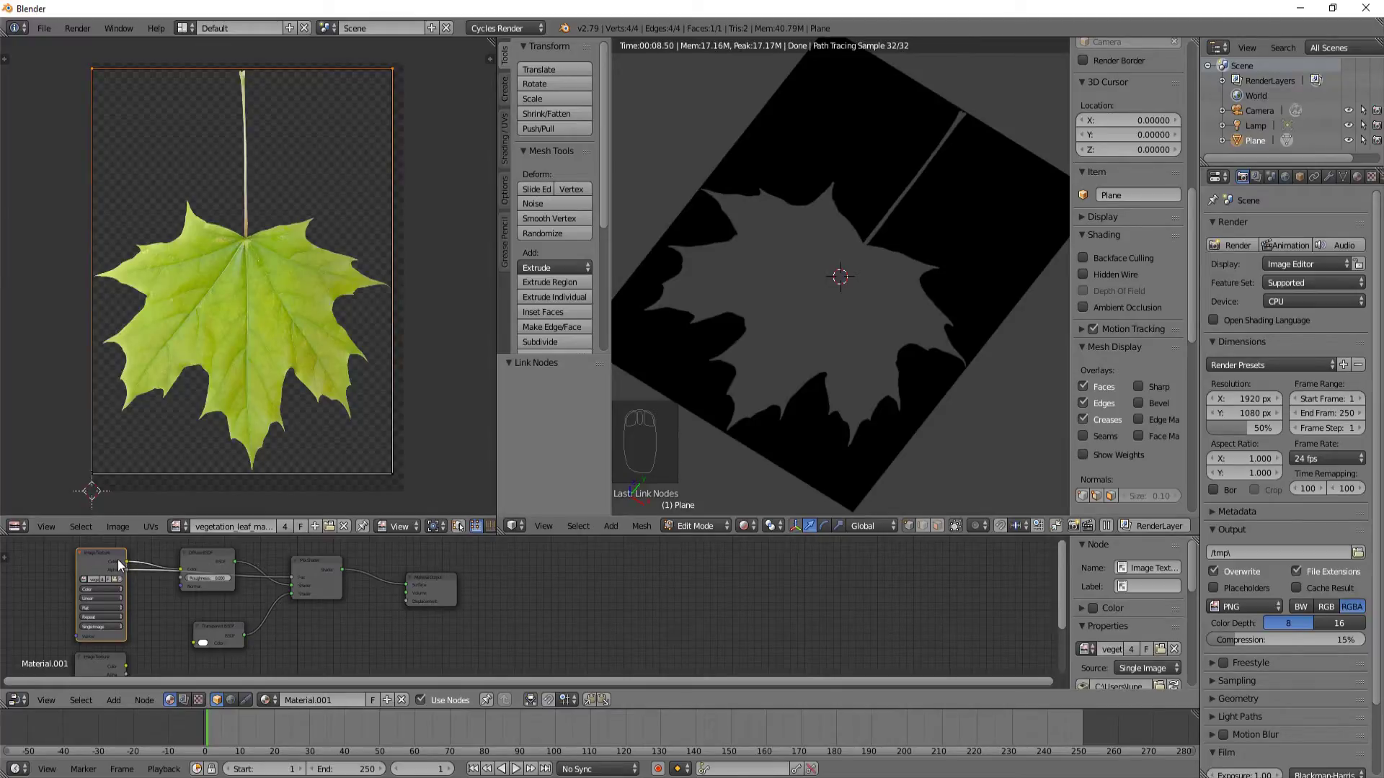
Step: Insert an Invert node on the image Alpha-to-Fac link and move it down and left
left_click(539, 510)
key("shift+a")
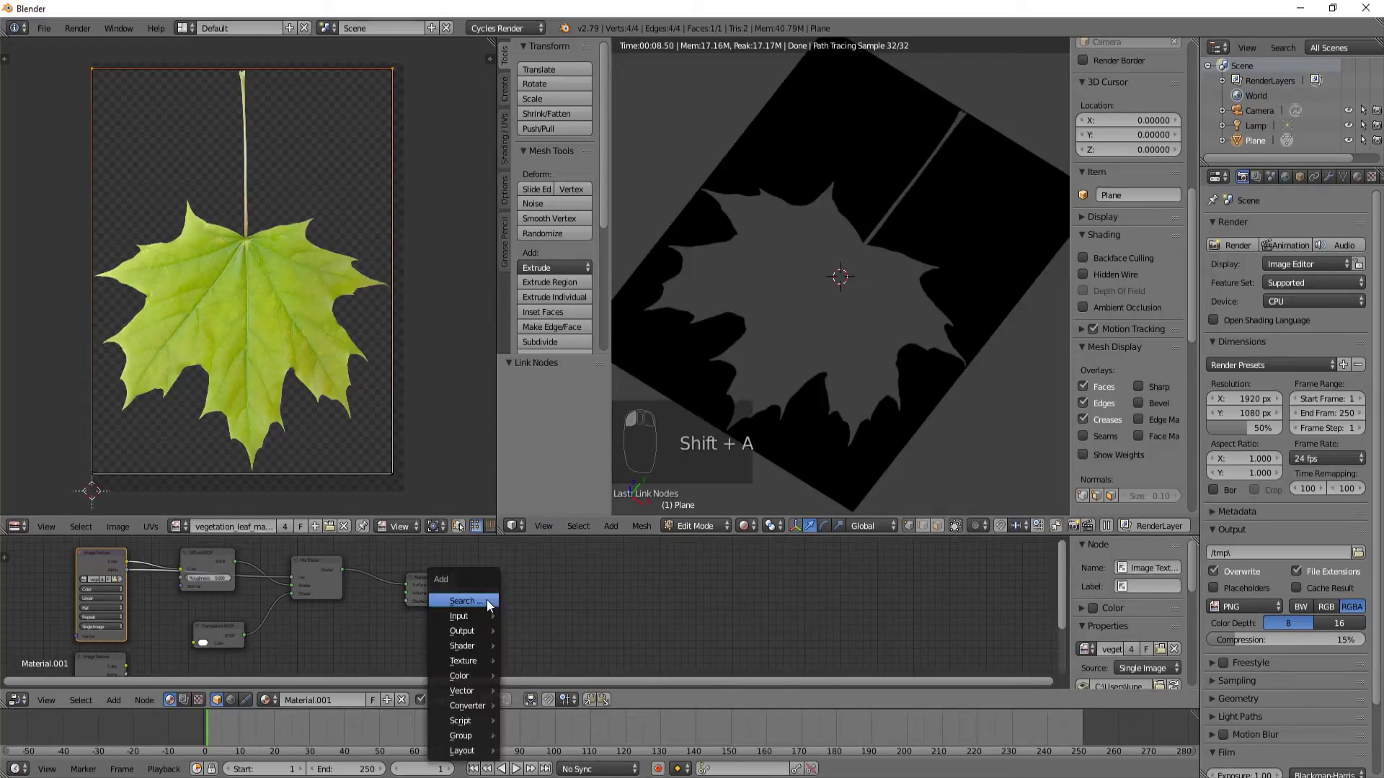
left_click(487, 600)
type("inver")
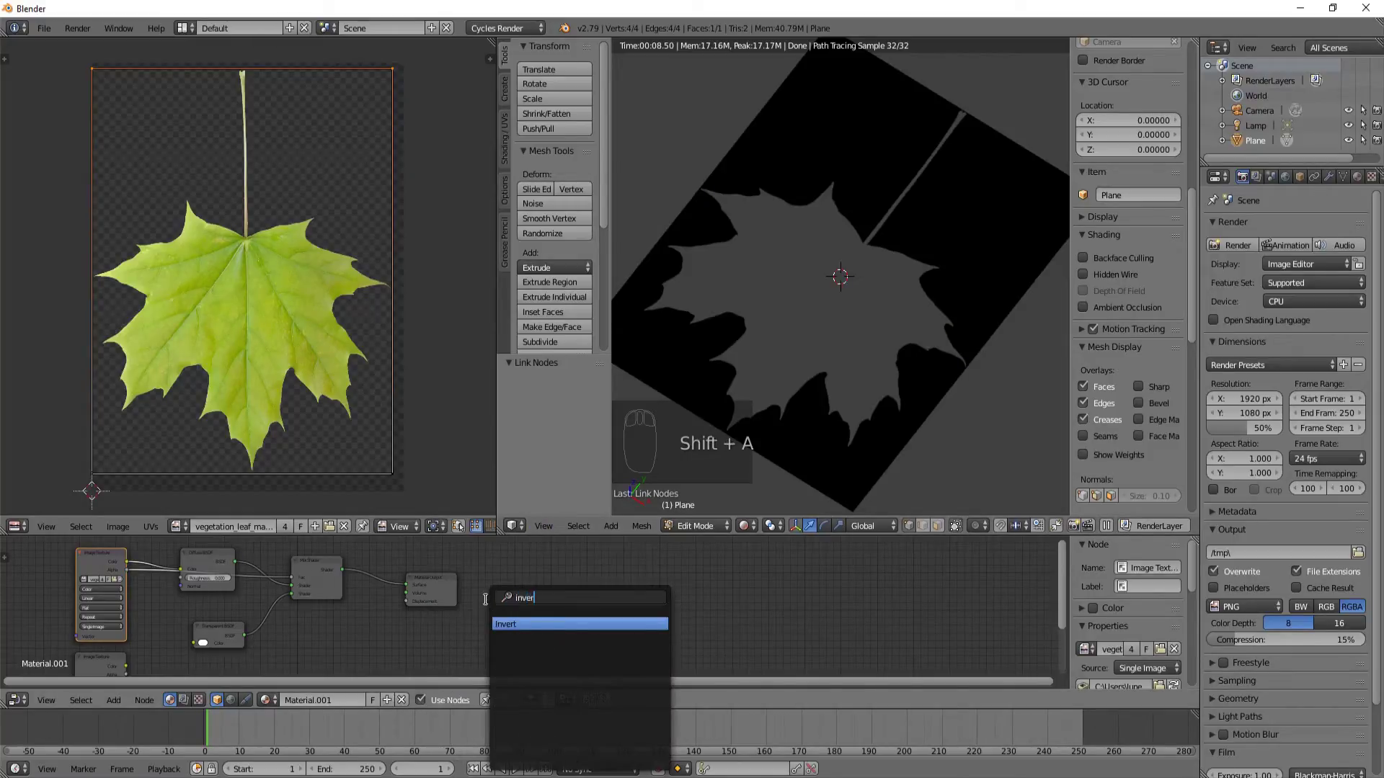
key("Return")
left_click(141, 568)
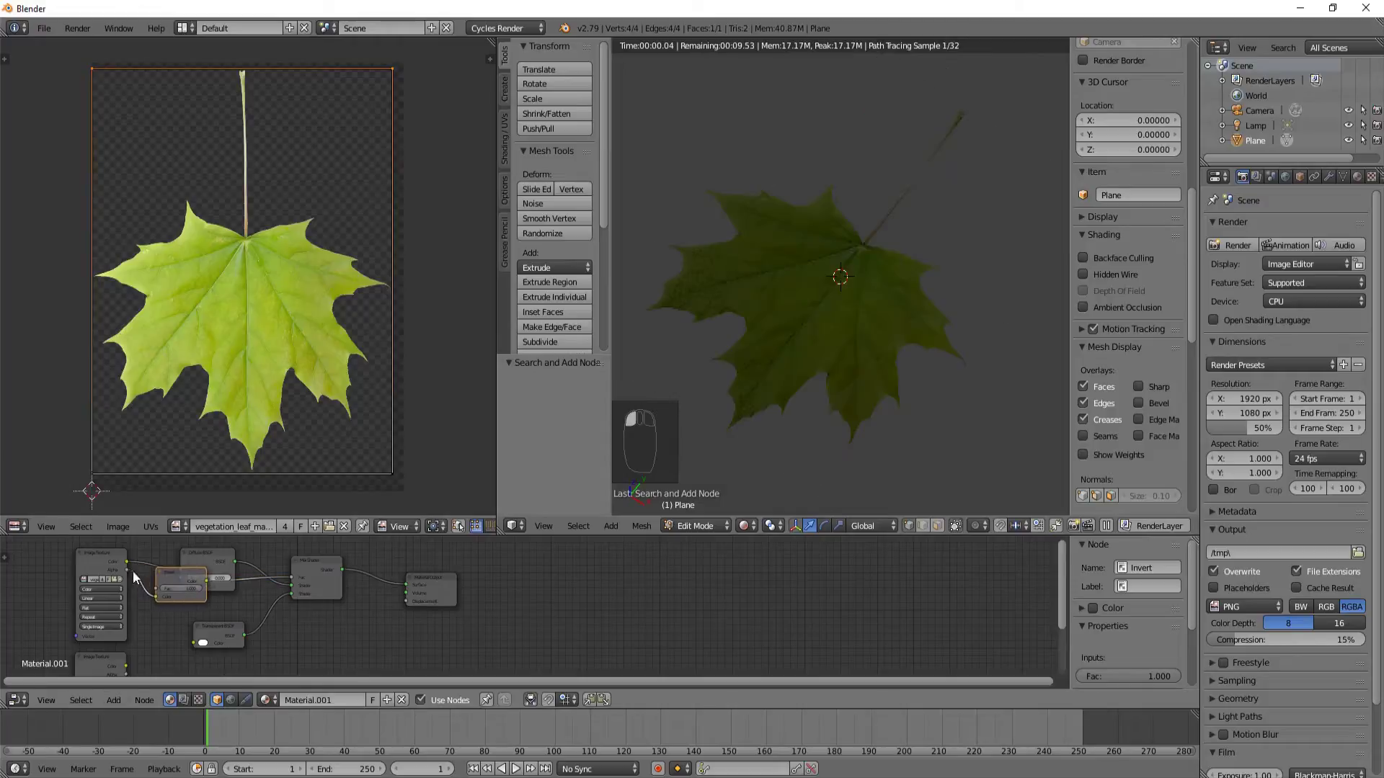
left_click(104, 550)
left_click_drag(172, 580, 186, 609)
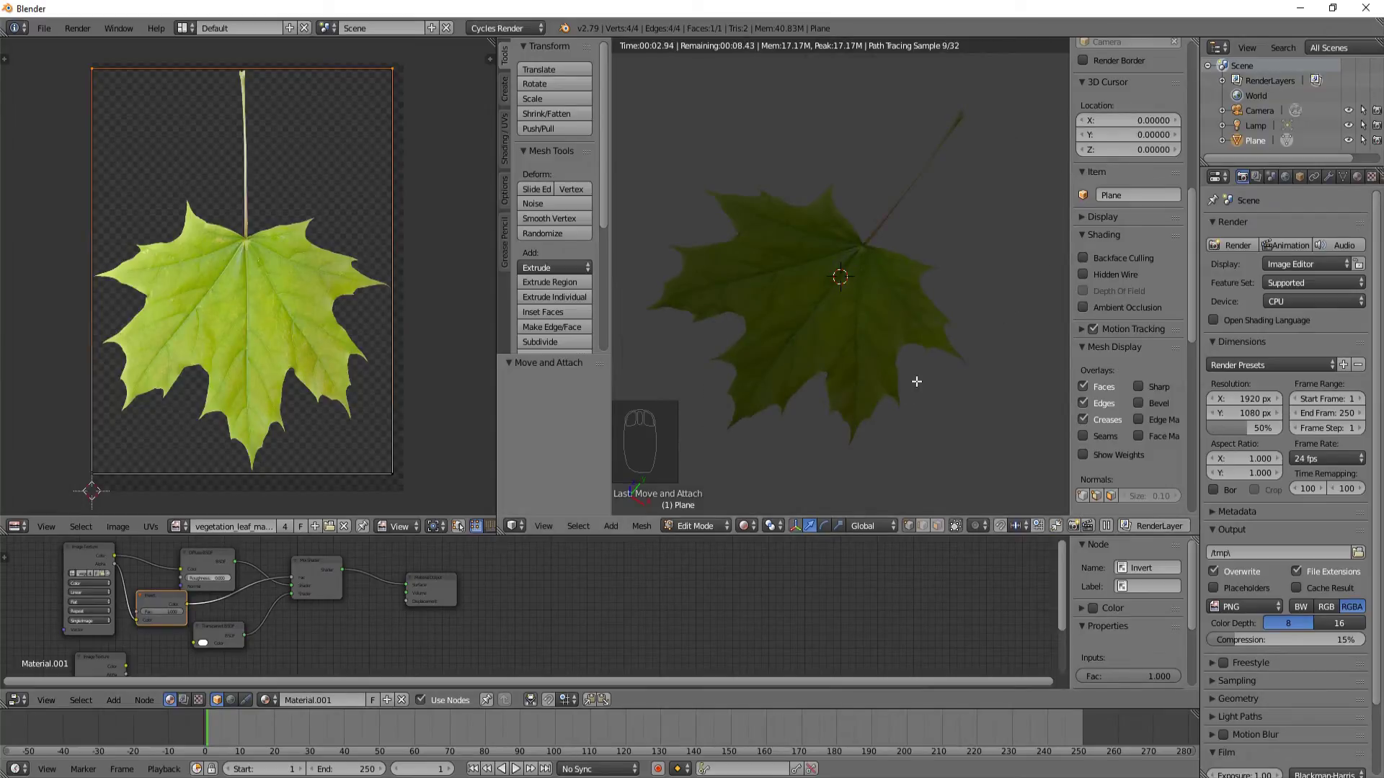
scroll(915, 391, "down", 2)
scroll(913, 393, "up", 2)
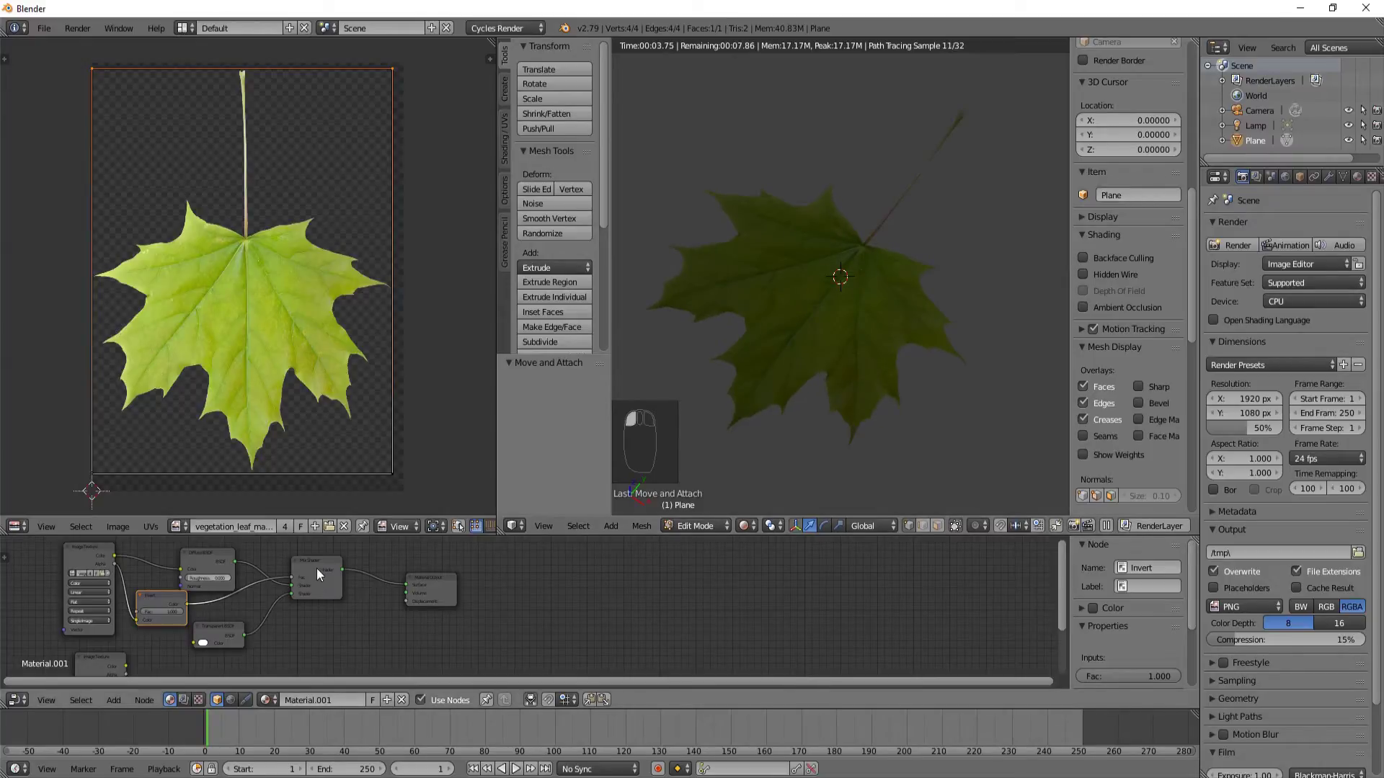
Step: Shift the Mix Shader and Material Output right, check the leaf, and select the lower Image Texture
left_click_drag(332, 564, 351, 564)
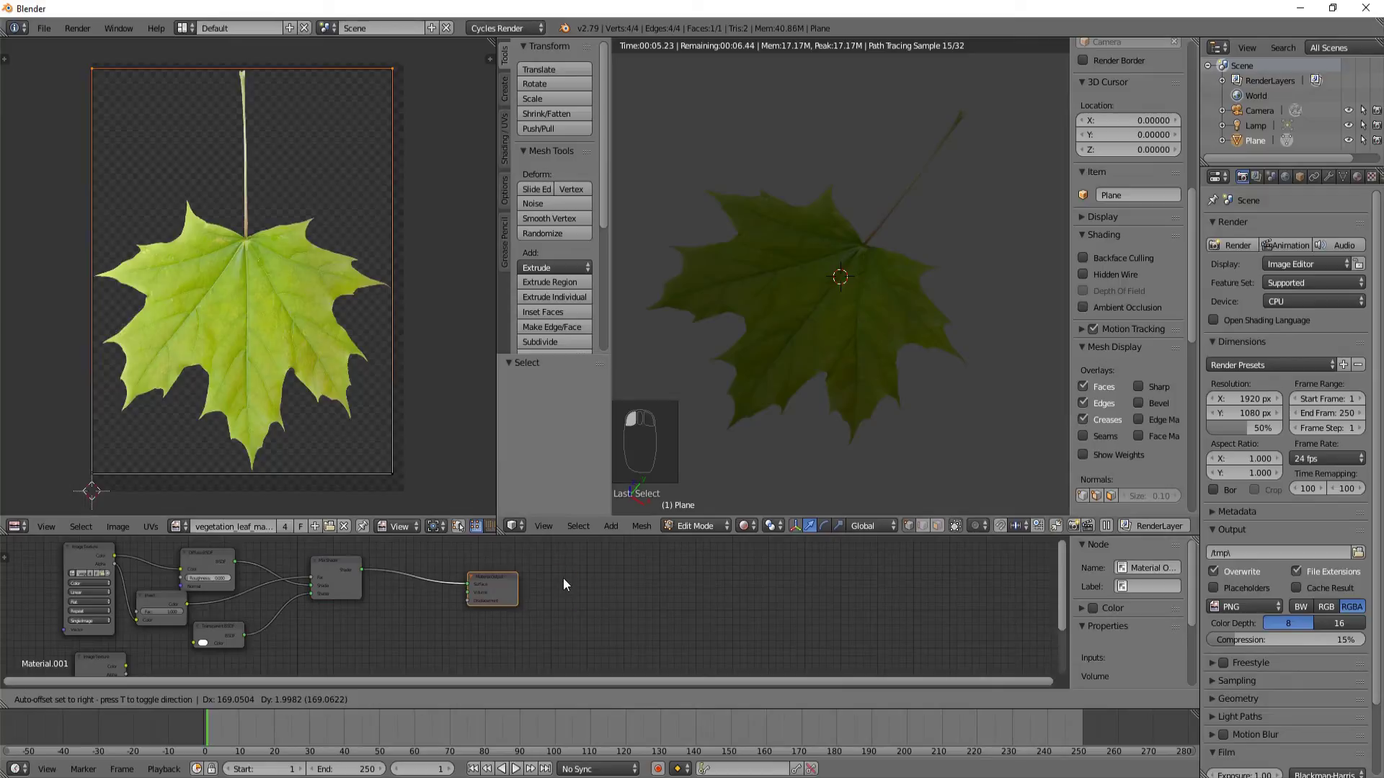
left_click_drag(440, 579, 552, 578)
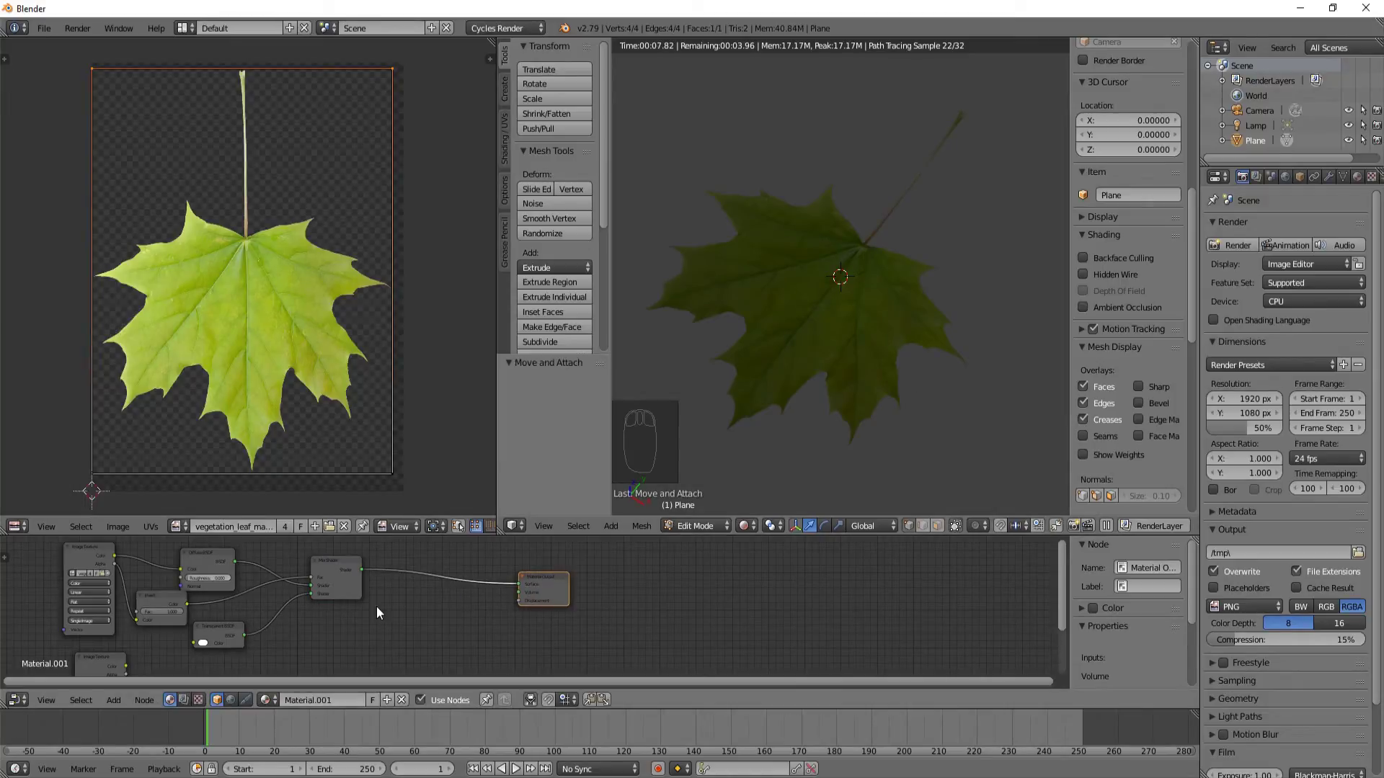
middle_click_drag(376, 607, 299, 617)
scroll(312, 631, "down", 2)
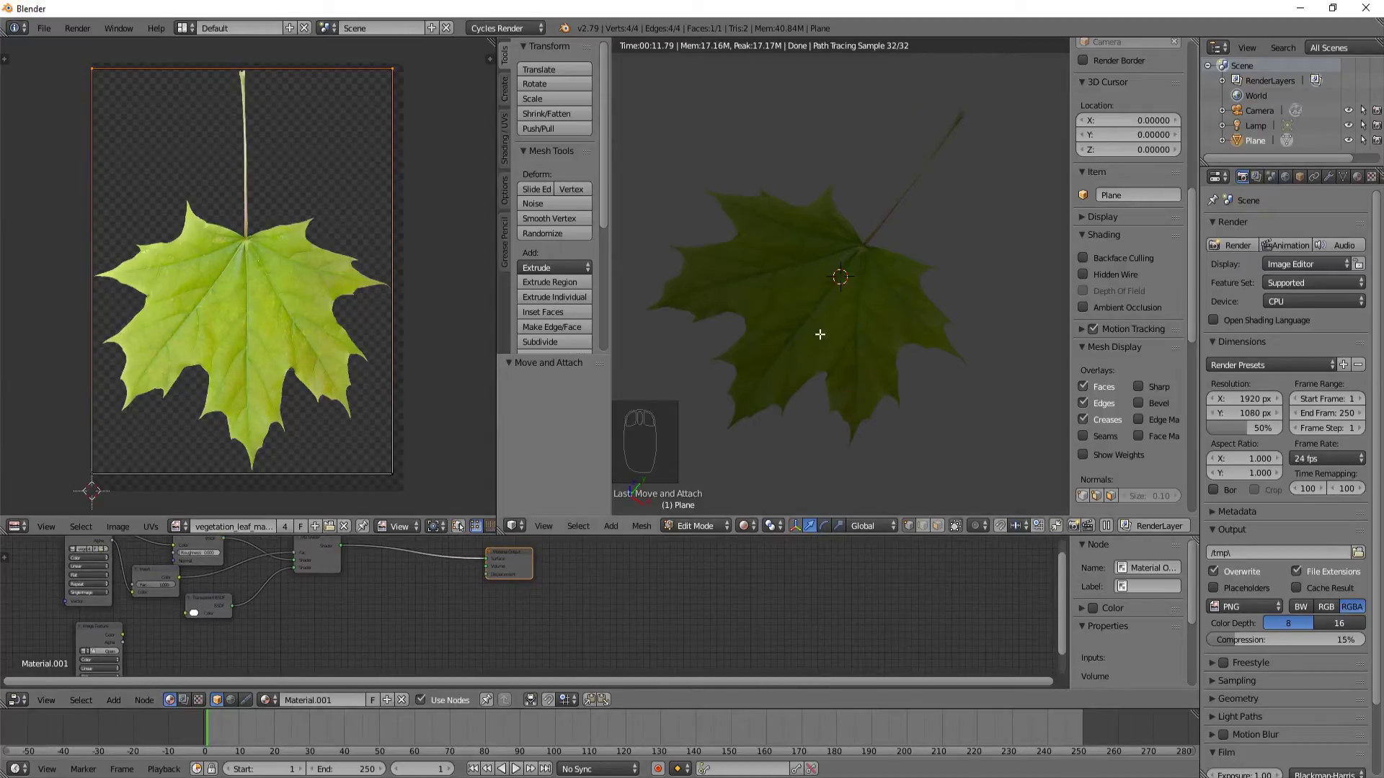
middle_click_drag(835, 364, 810, 383)
scroll(810, 383, "up", 3)
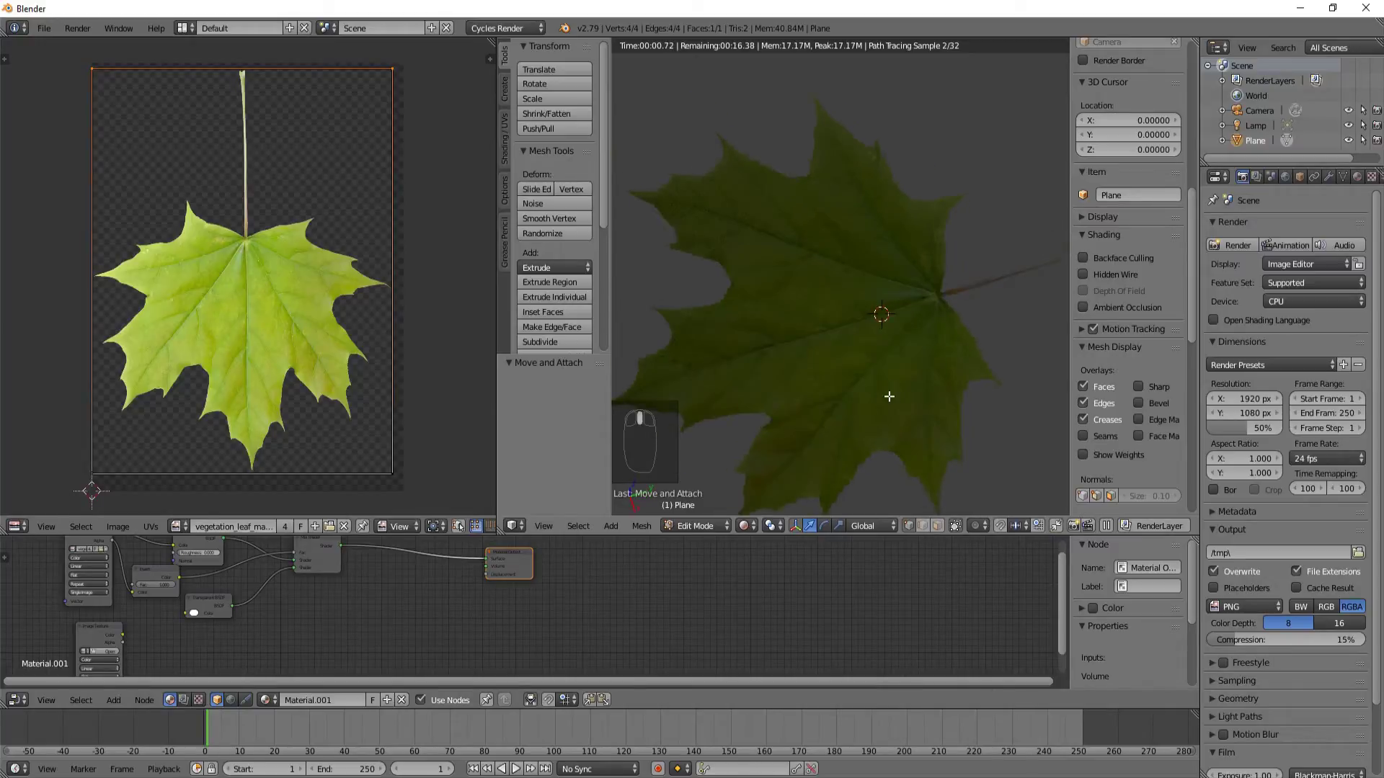
scroll(889, 396, "up", 2)
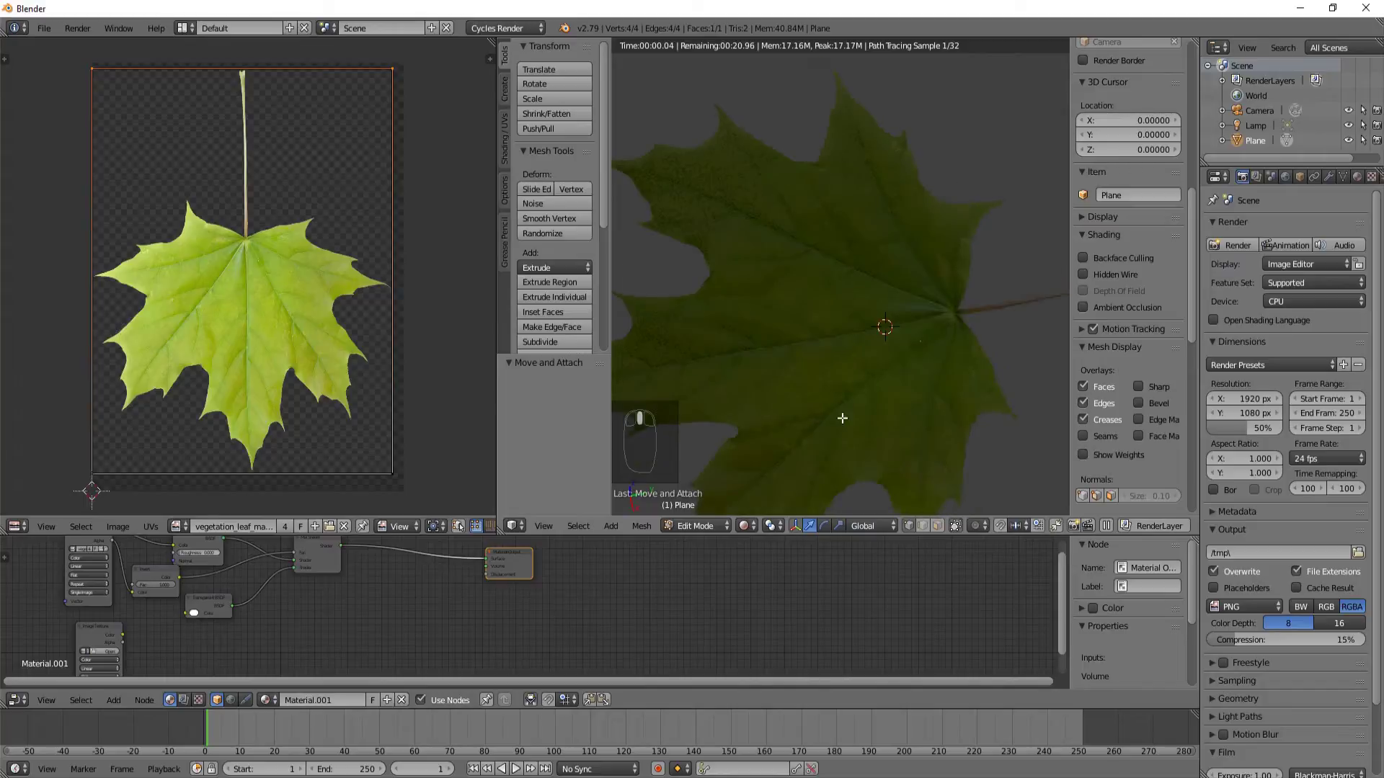
scroll(101, 648, "down", 1, "shift")
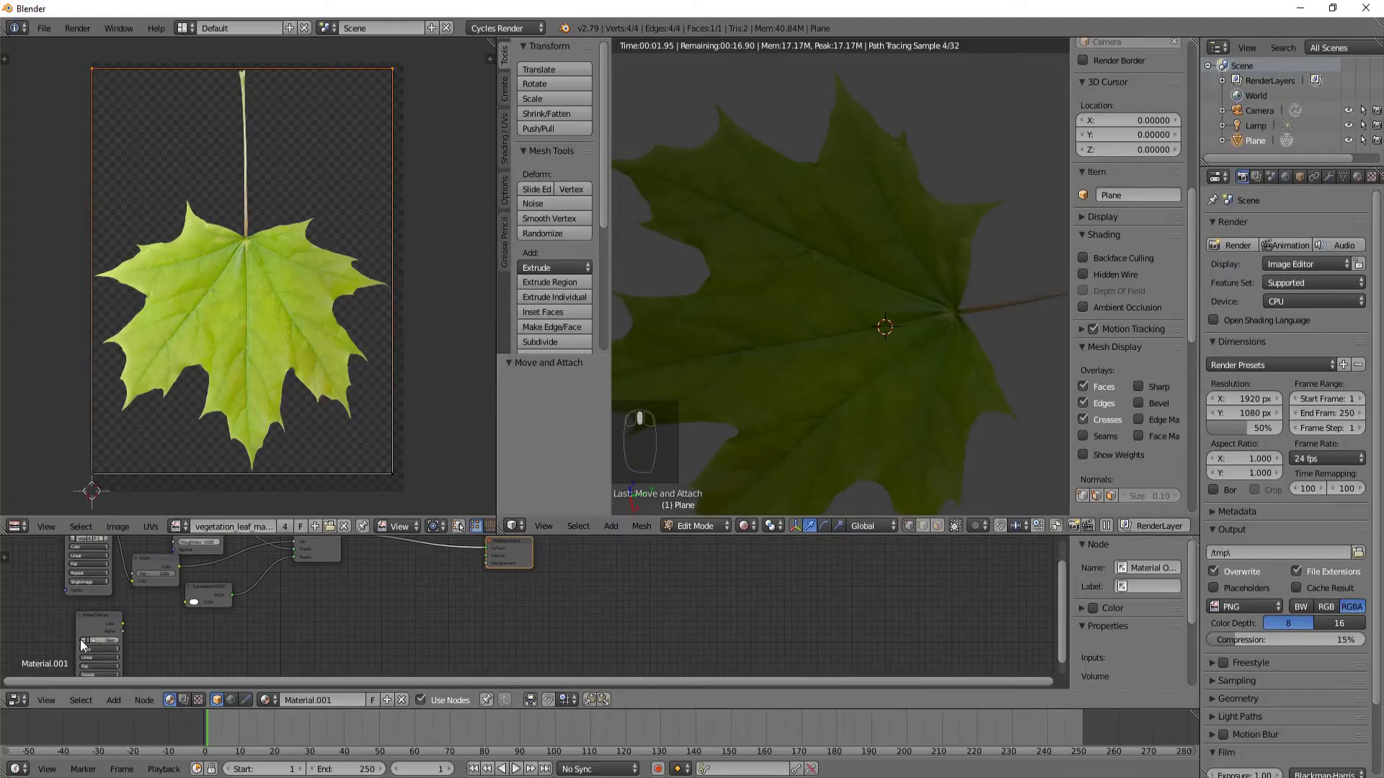
left_click(99, 625)
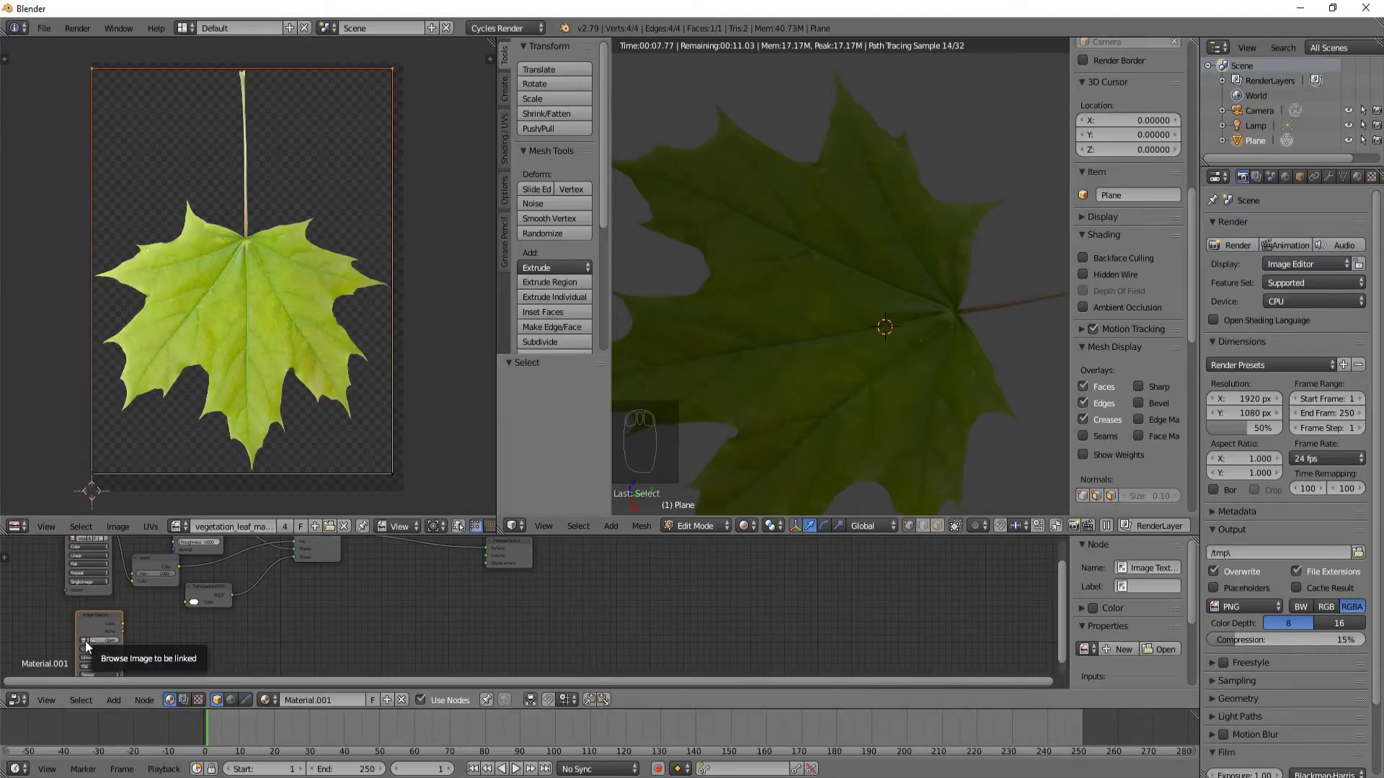
Step: Load vegetation_leaf_maple_01_displace.png from blender projects > leaf project into the Image Texture node
left_click(85, 641)
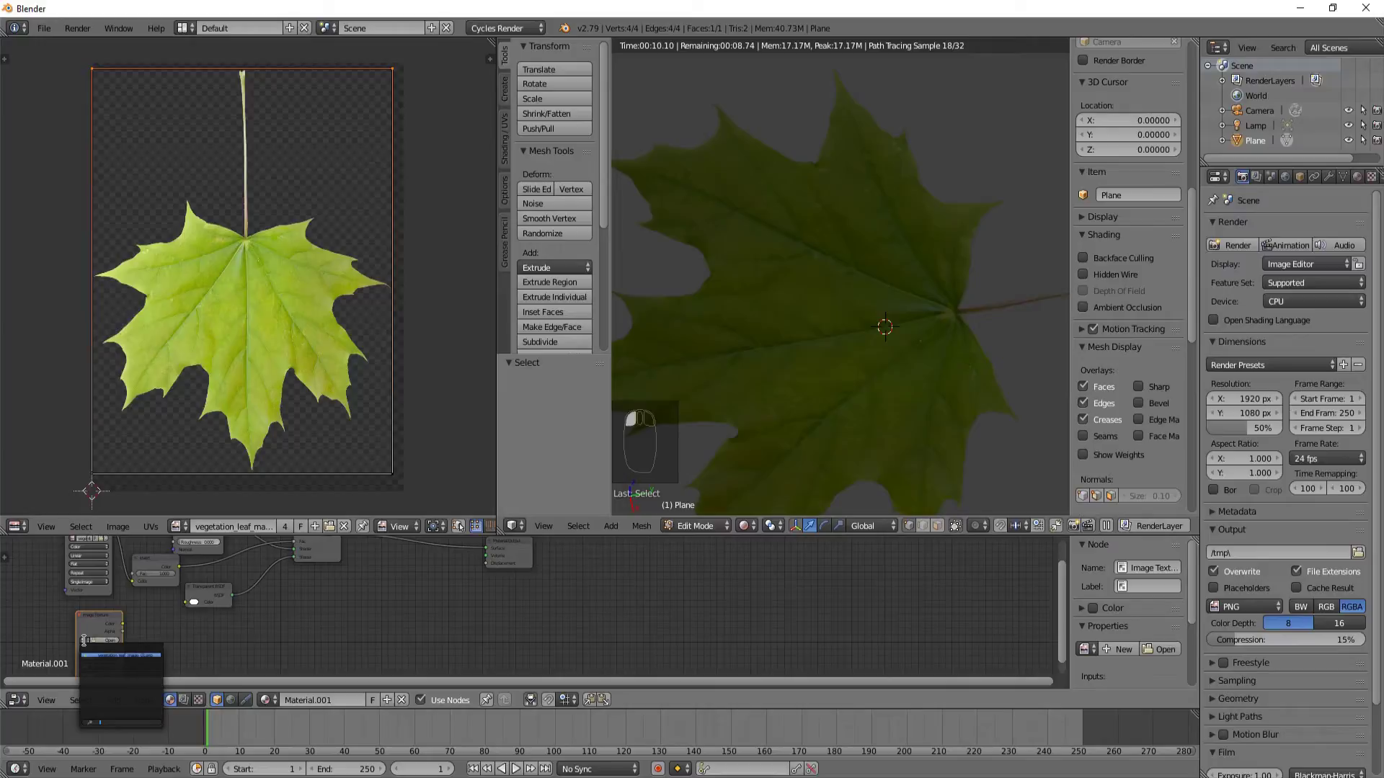
left_click(98, 642)
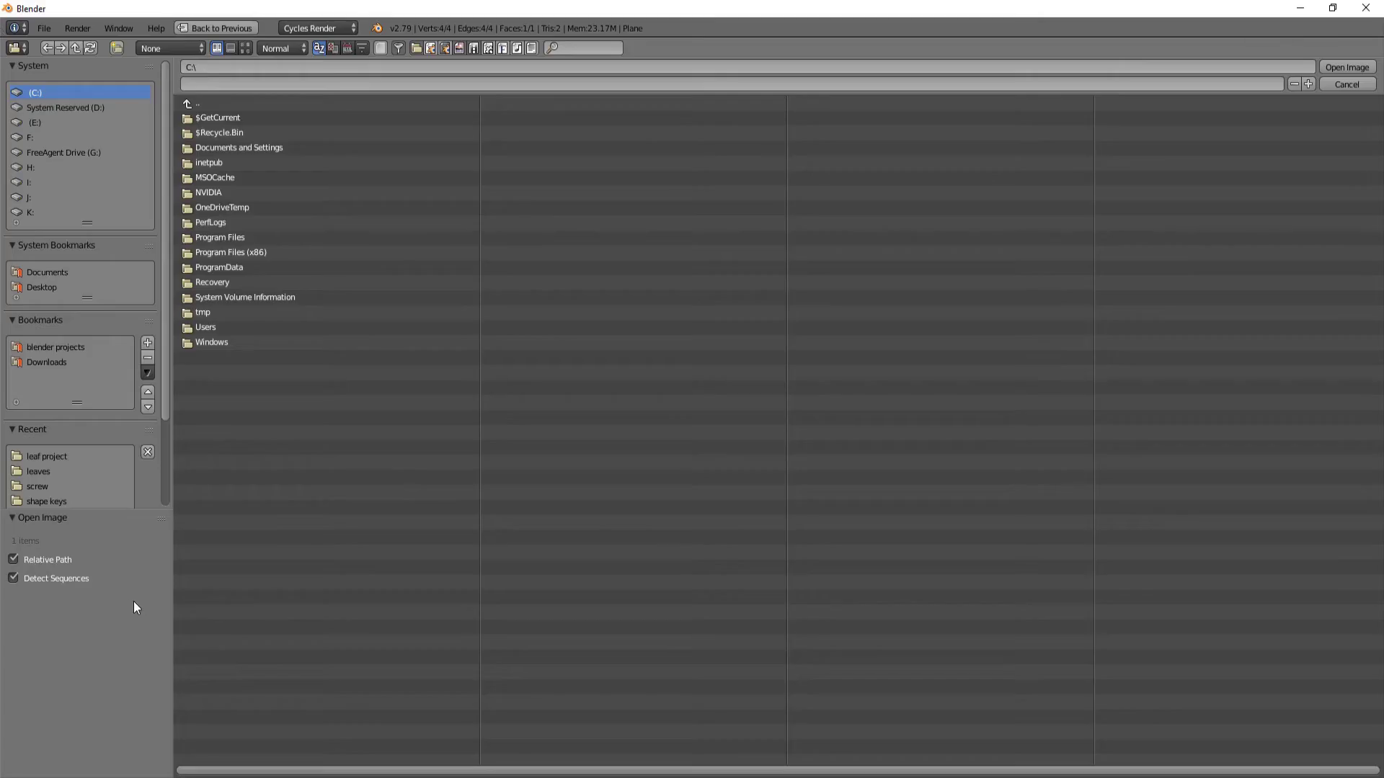
left_click(49, 347)
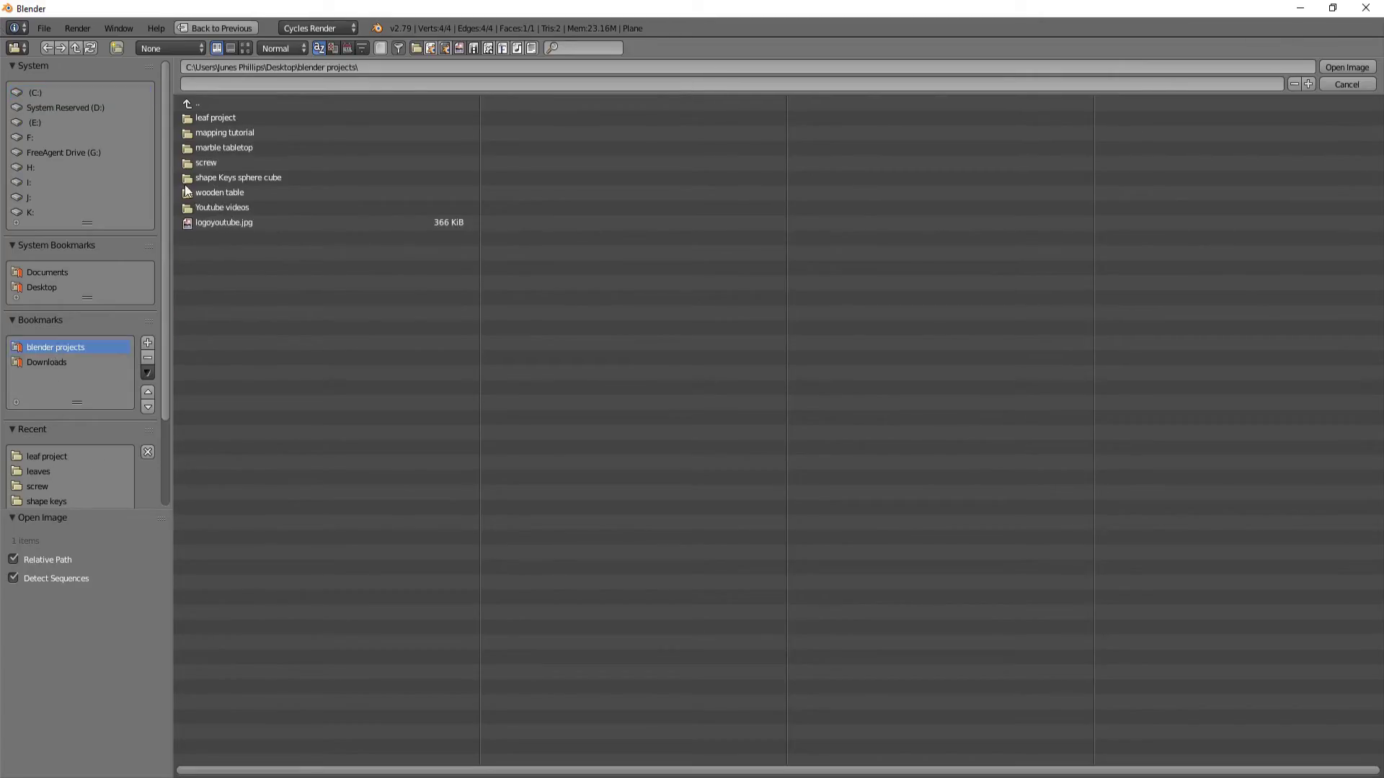
double_click(219, 206)
double_click(216, 147)
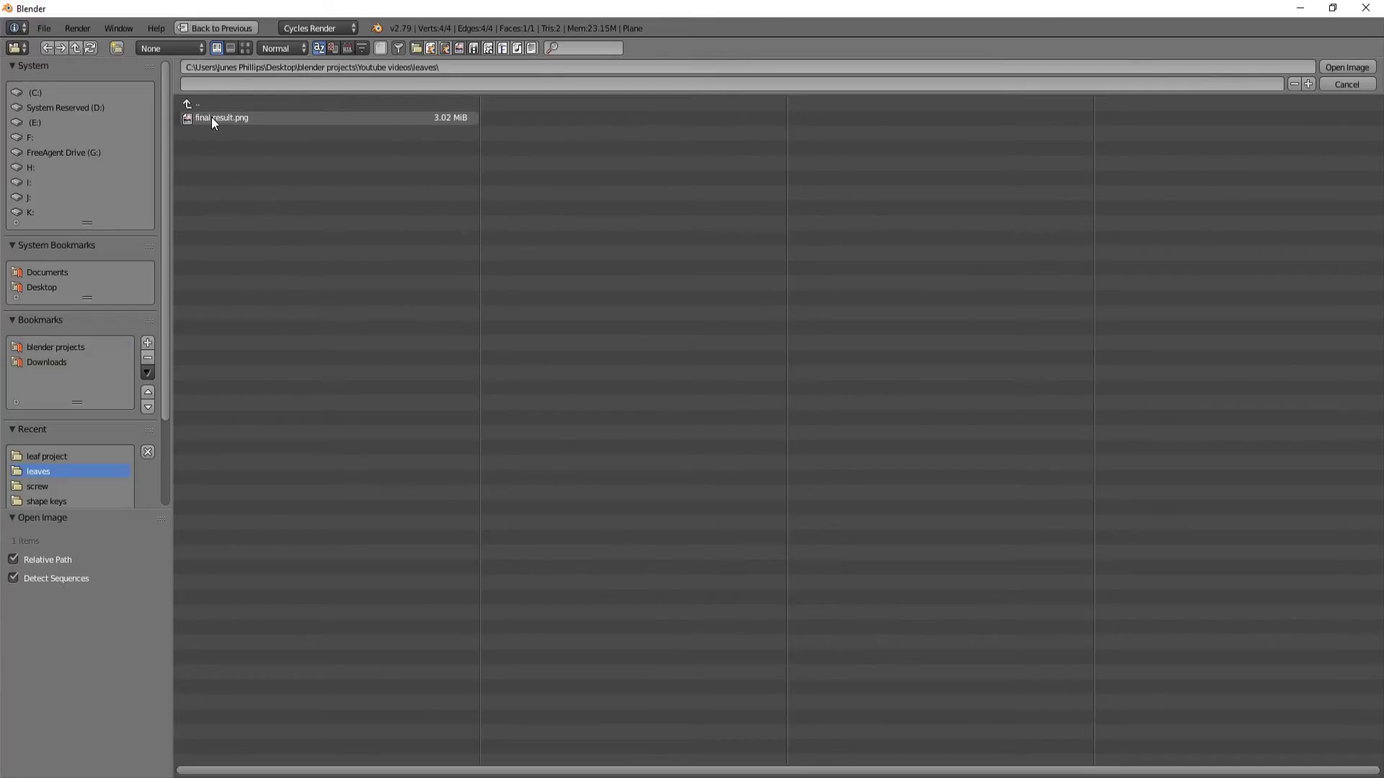
left_click(206, 105)
left_click(206, 105)
left_click(208, 119)
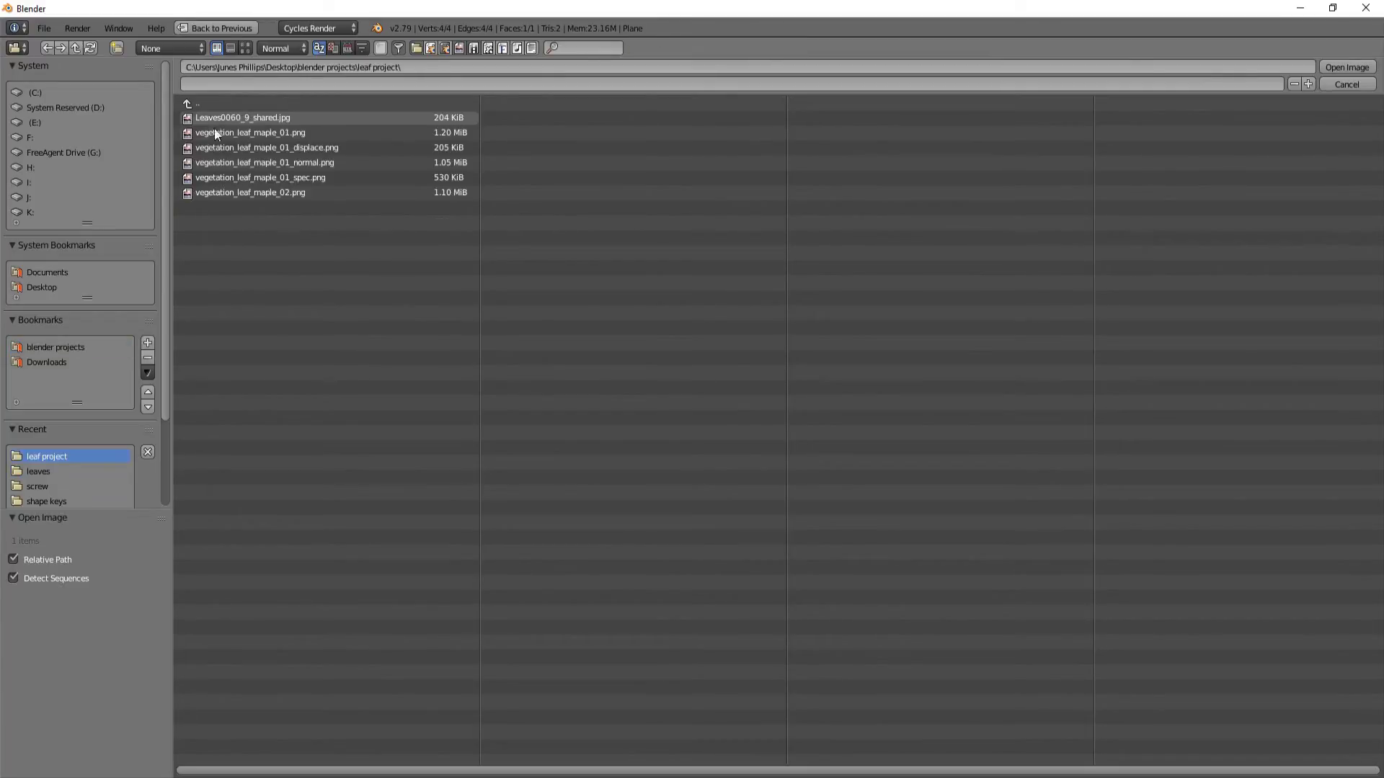
double_click(313, 147)
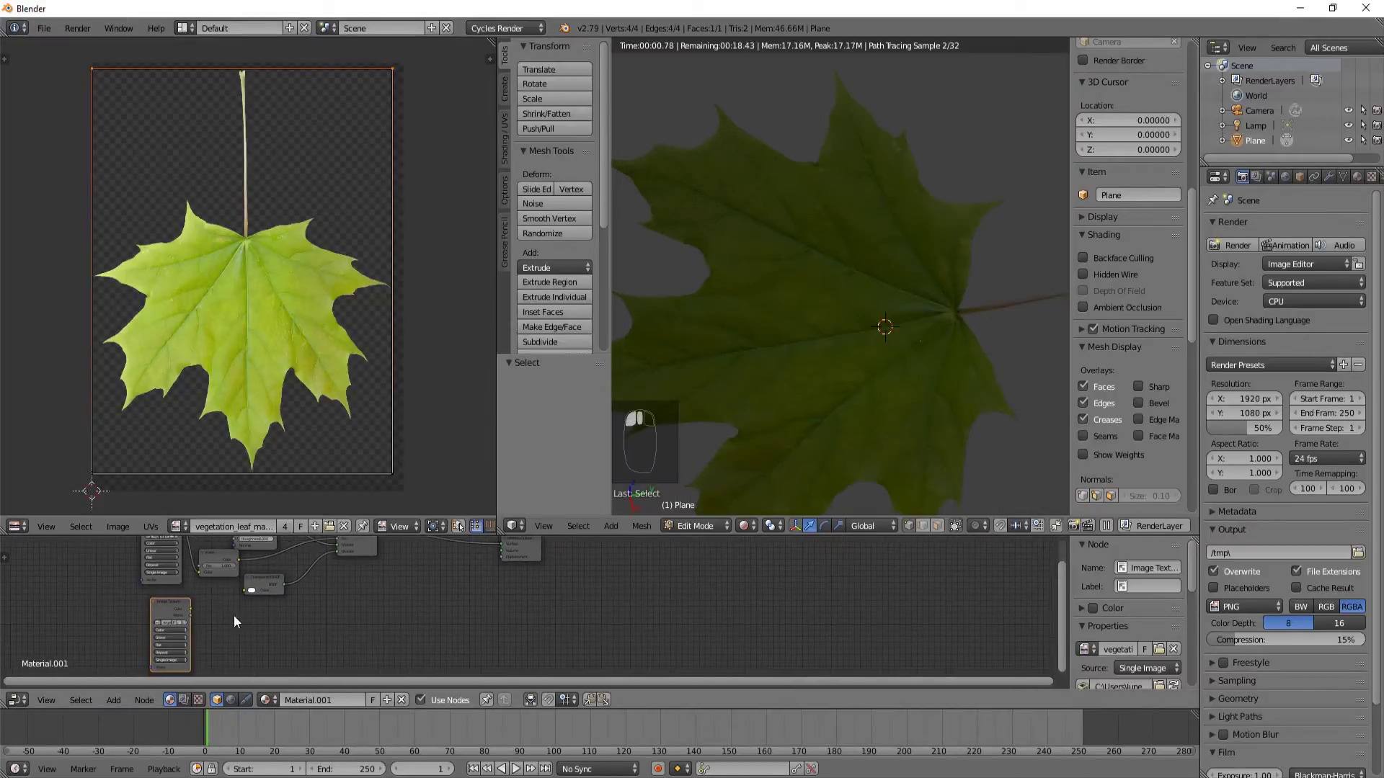
Step: Link the displace texture Color to Material Output Displacement and add a new Image Texture node
left_click_drag(191, 607, 503, 558)
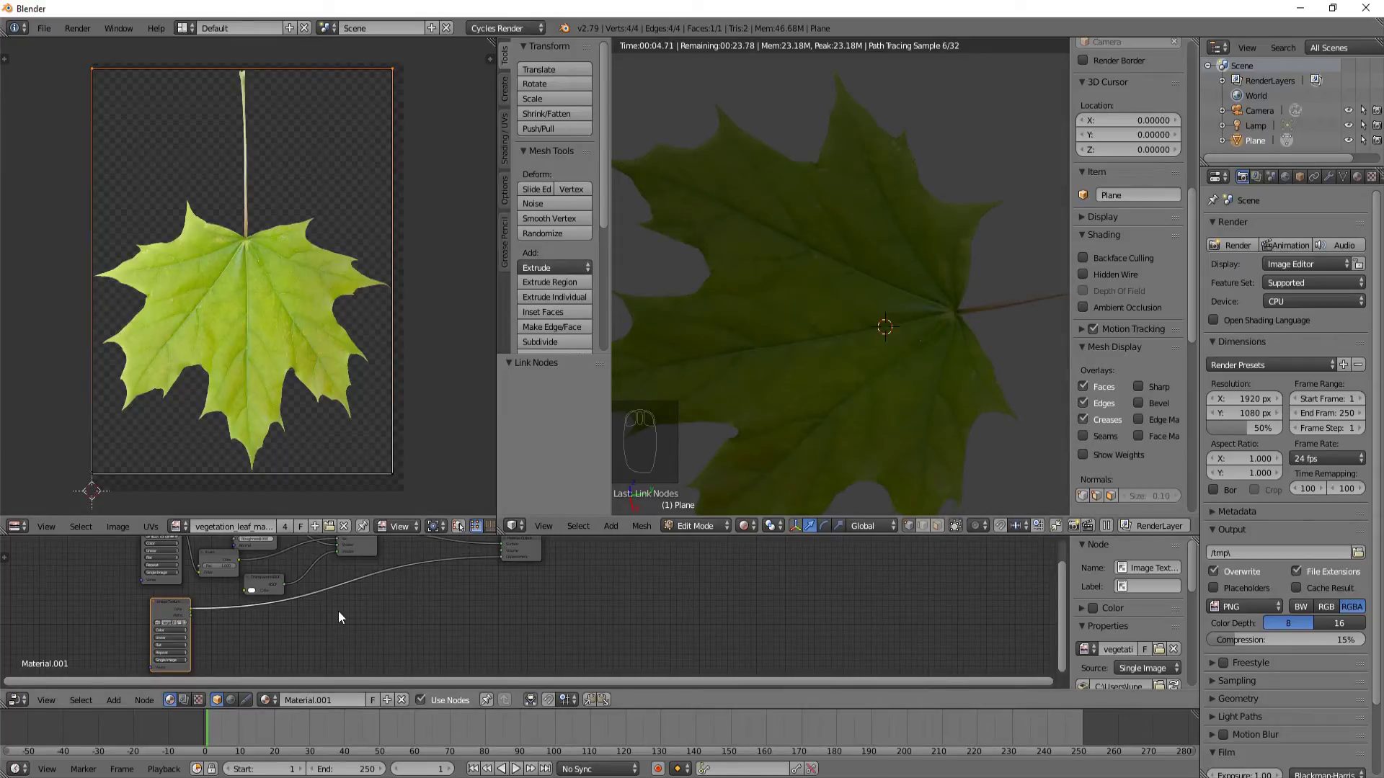
key("shift+a")
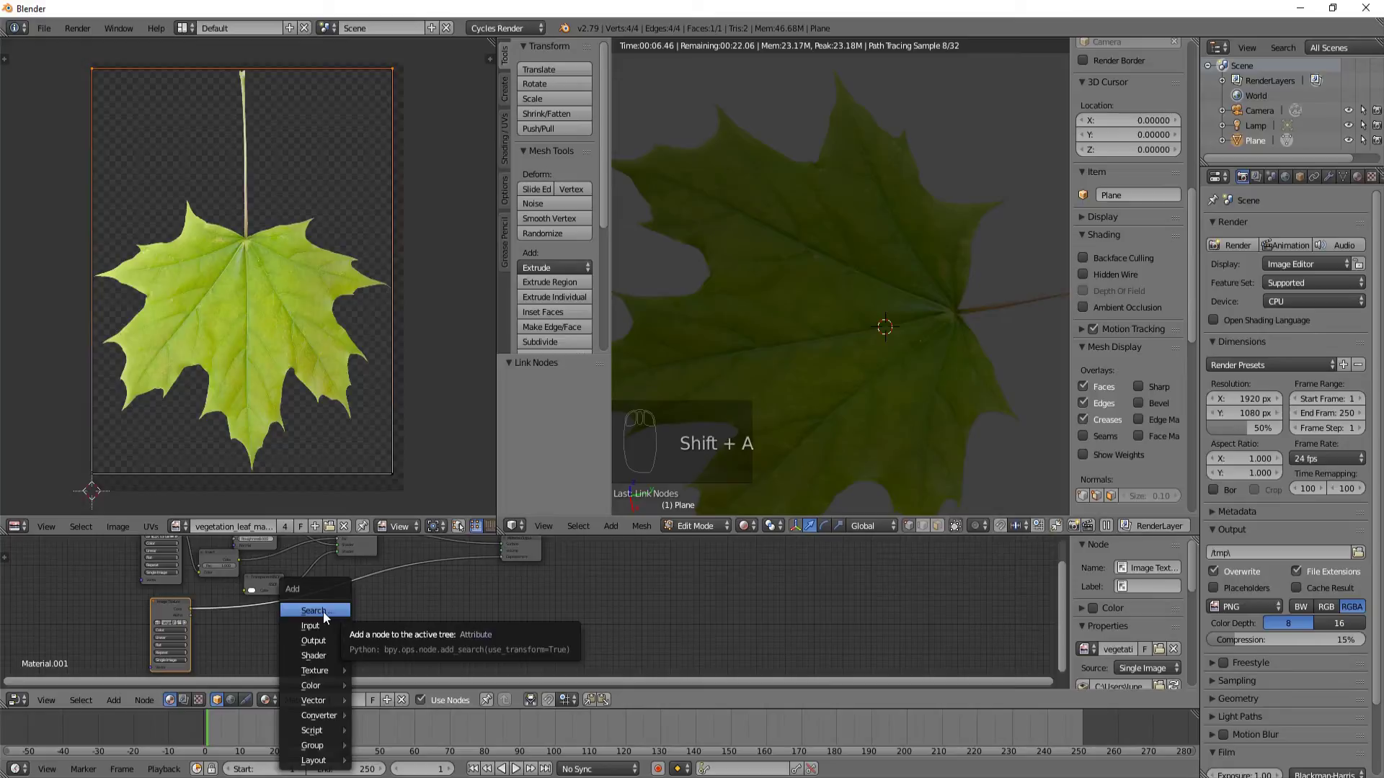
left_click(323, 609)
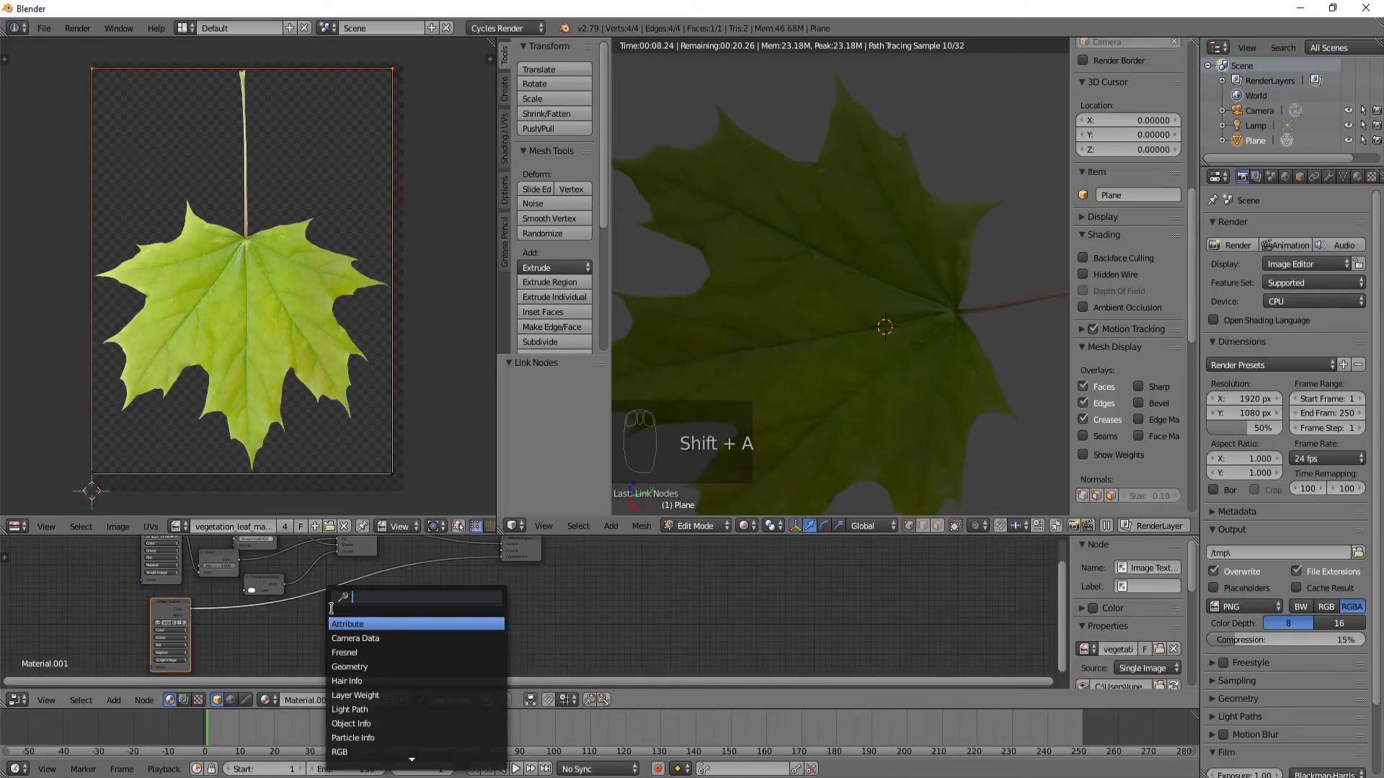
type("image")
key("Return")
left_click(240, 622)
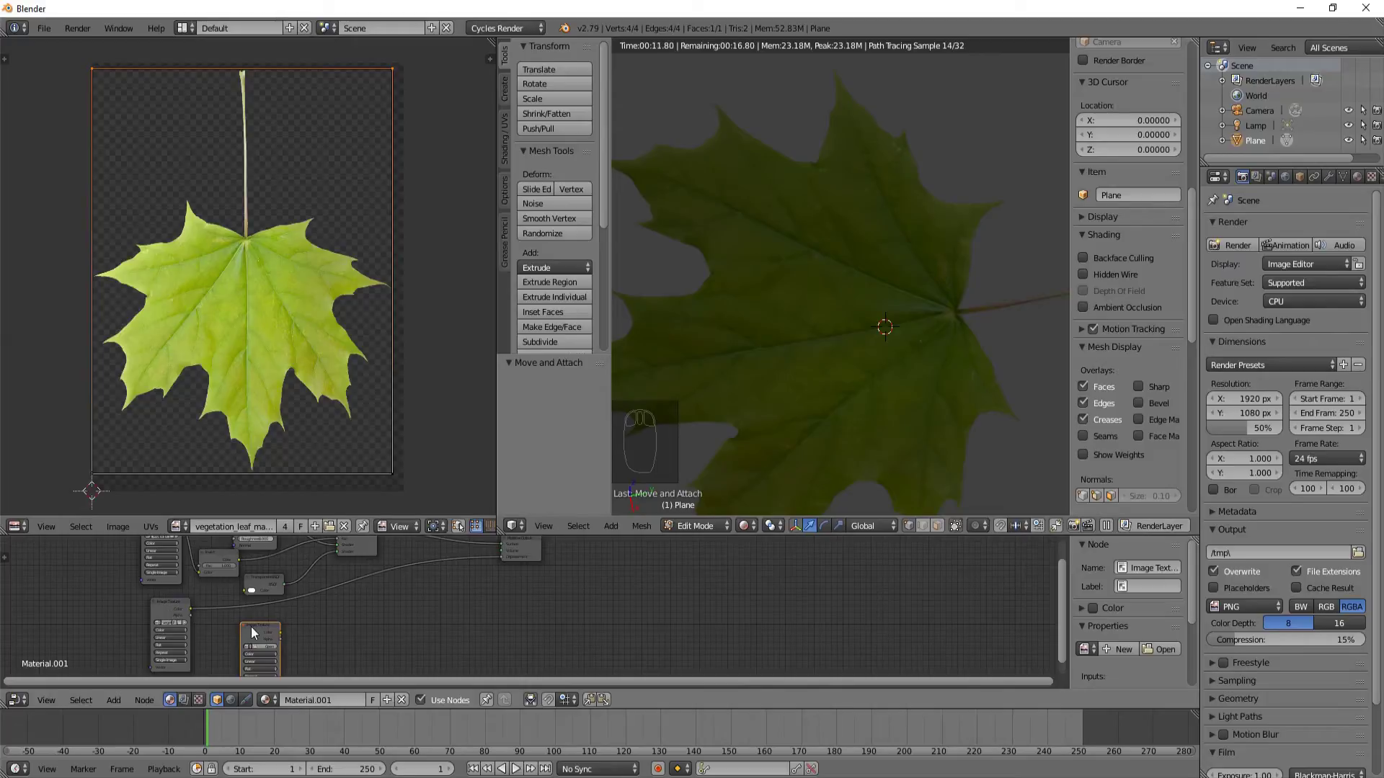
Step: Load vegetation_leaf_maple_01_normal.png from the leaf project folder into the new texture node
left_click(261, 646)
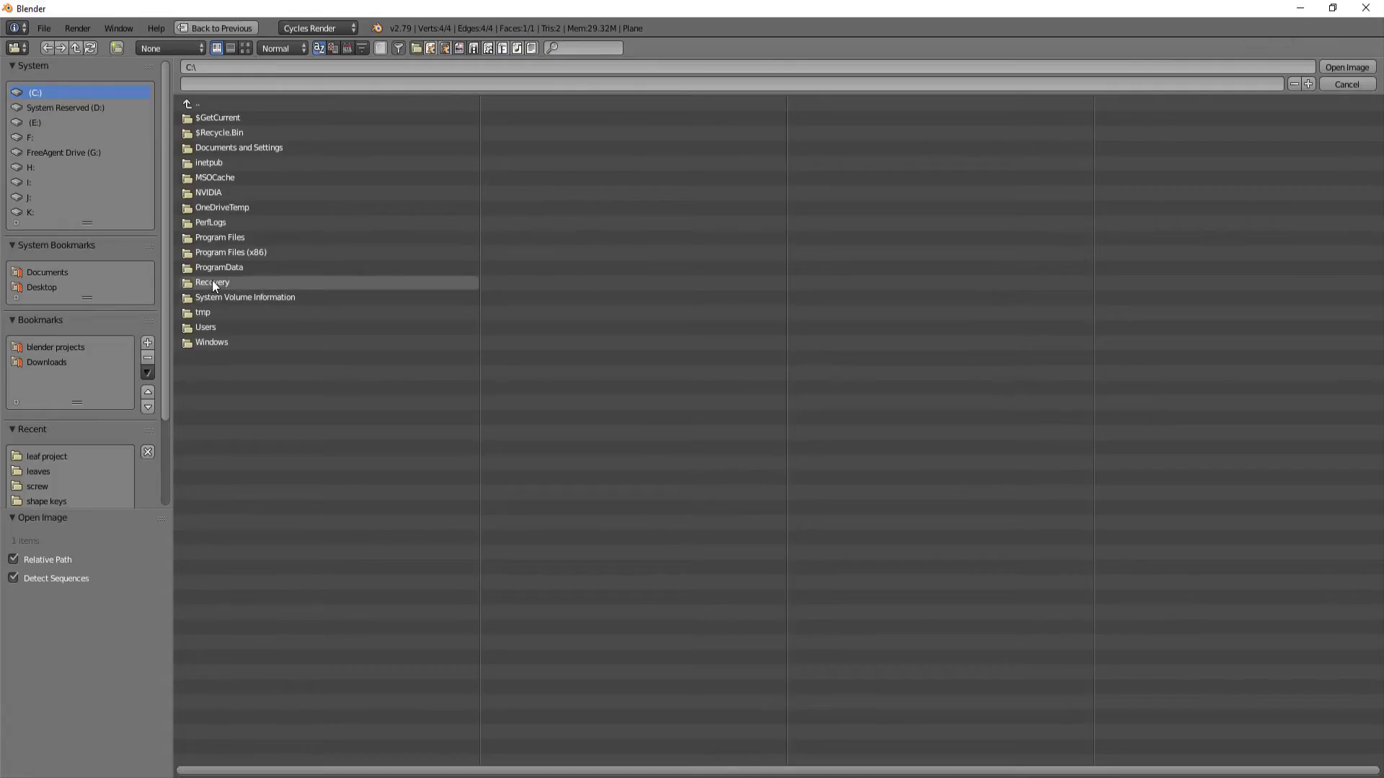
left_click(72, 347)
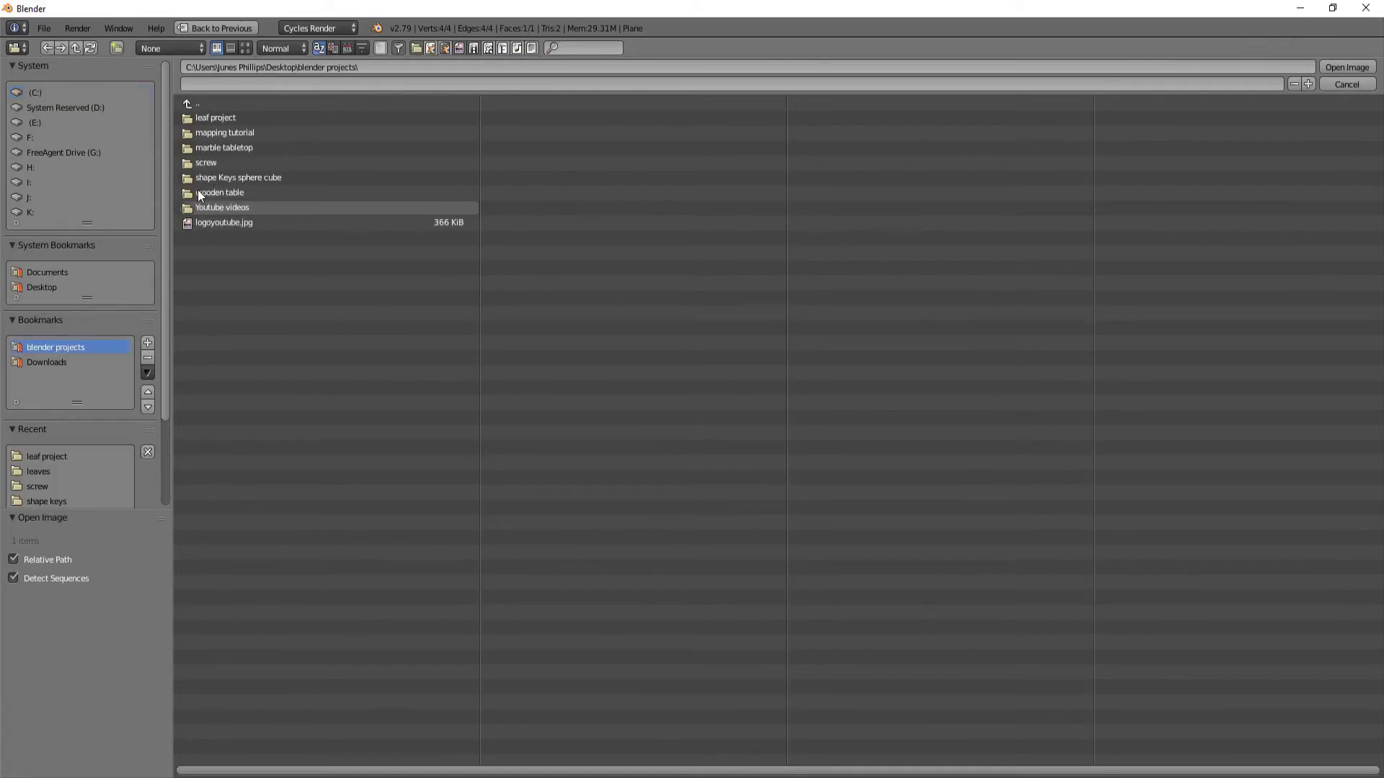
left_click(222, 122)
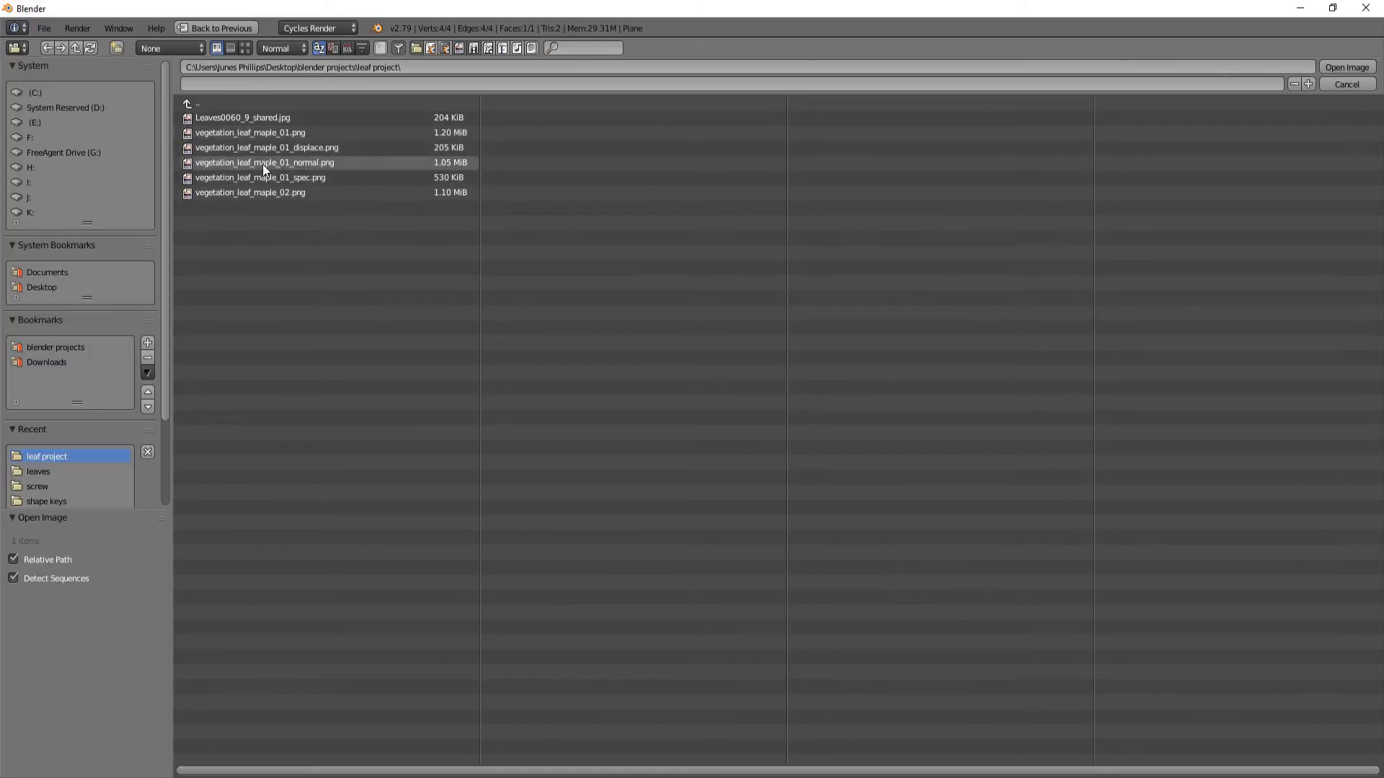
left_click(262, 165)
double_click(291, 167)
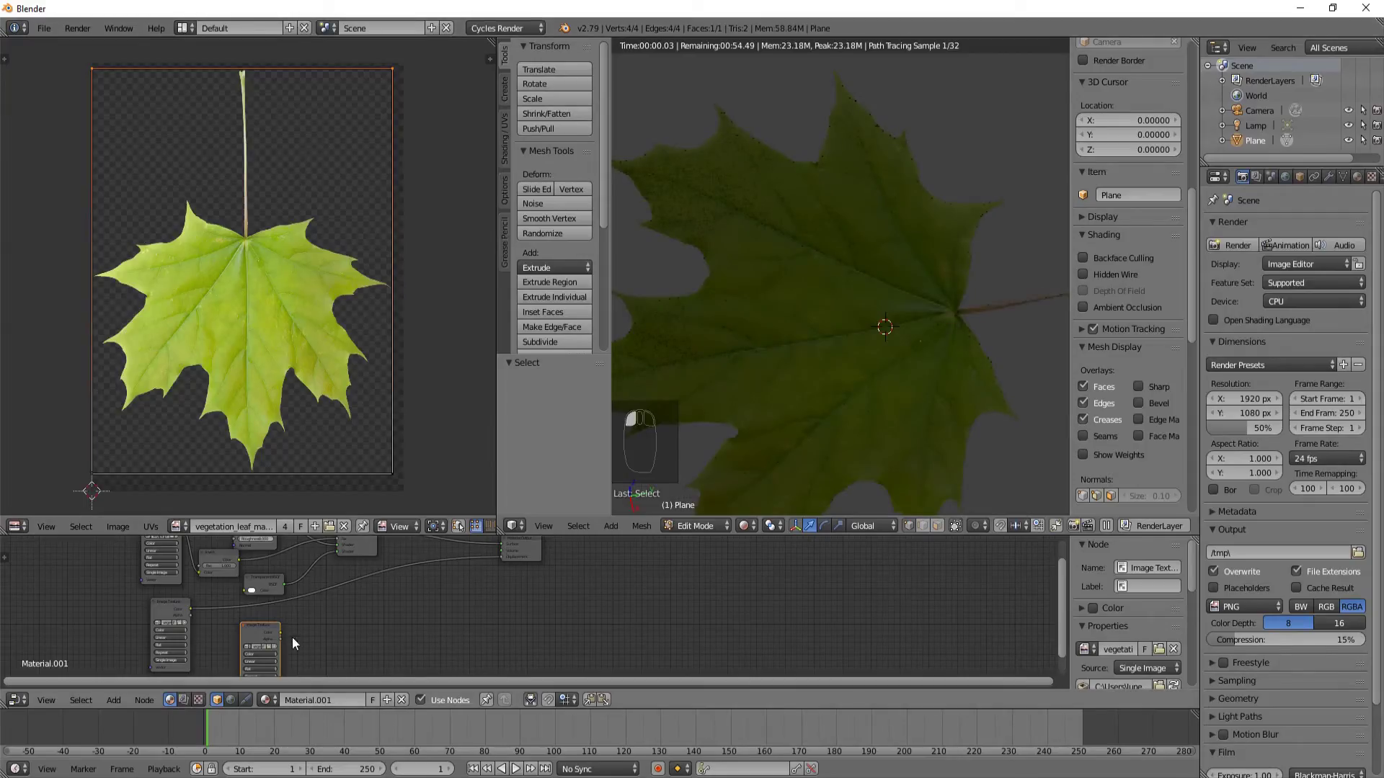
Step: Duplicate the normal texture node and load the leaf spec image into the copy
key("shift+d")
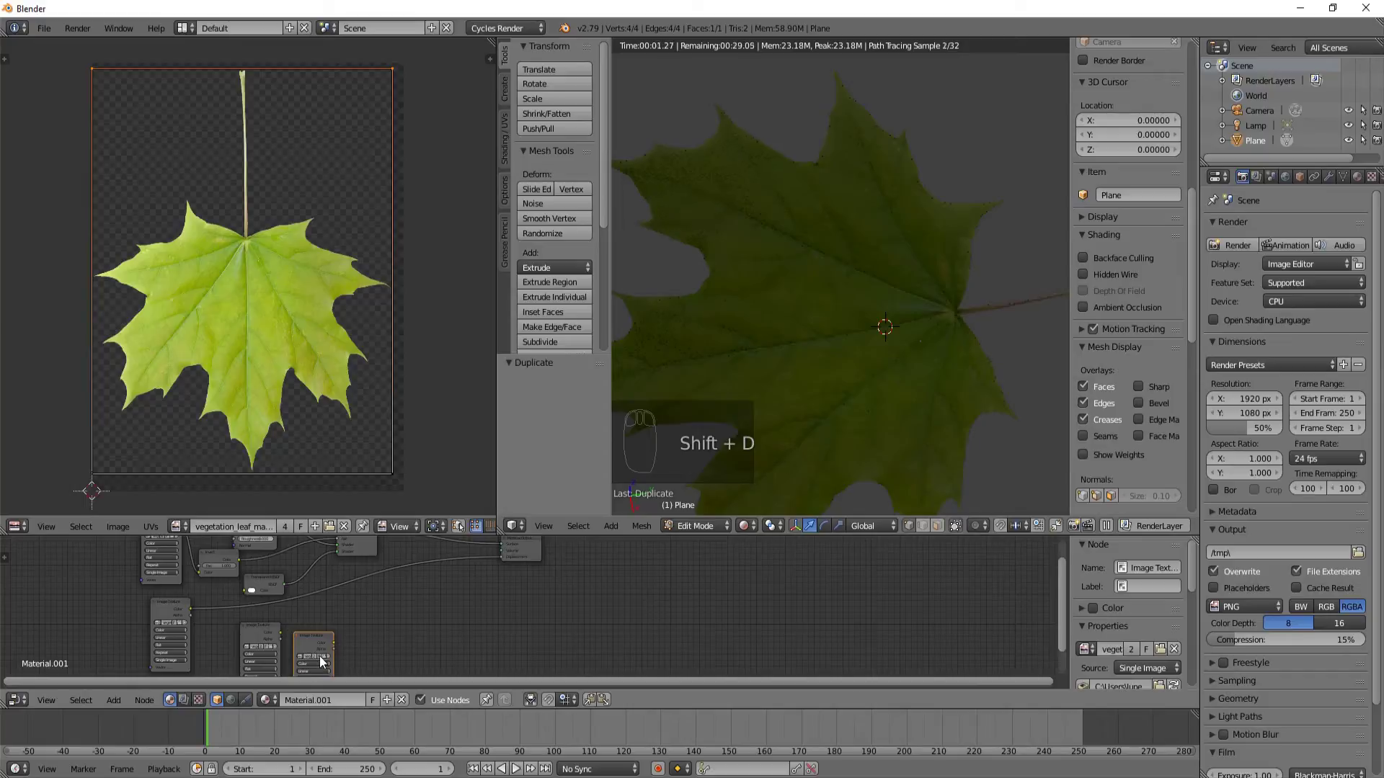
left_click(323, 658)
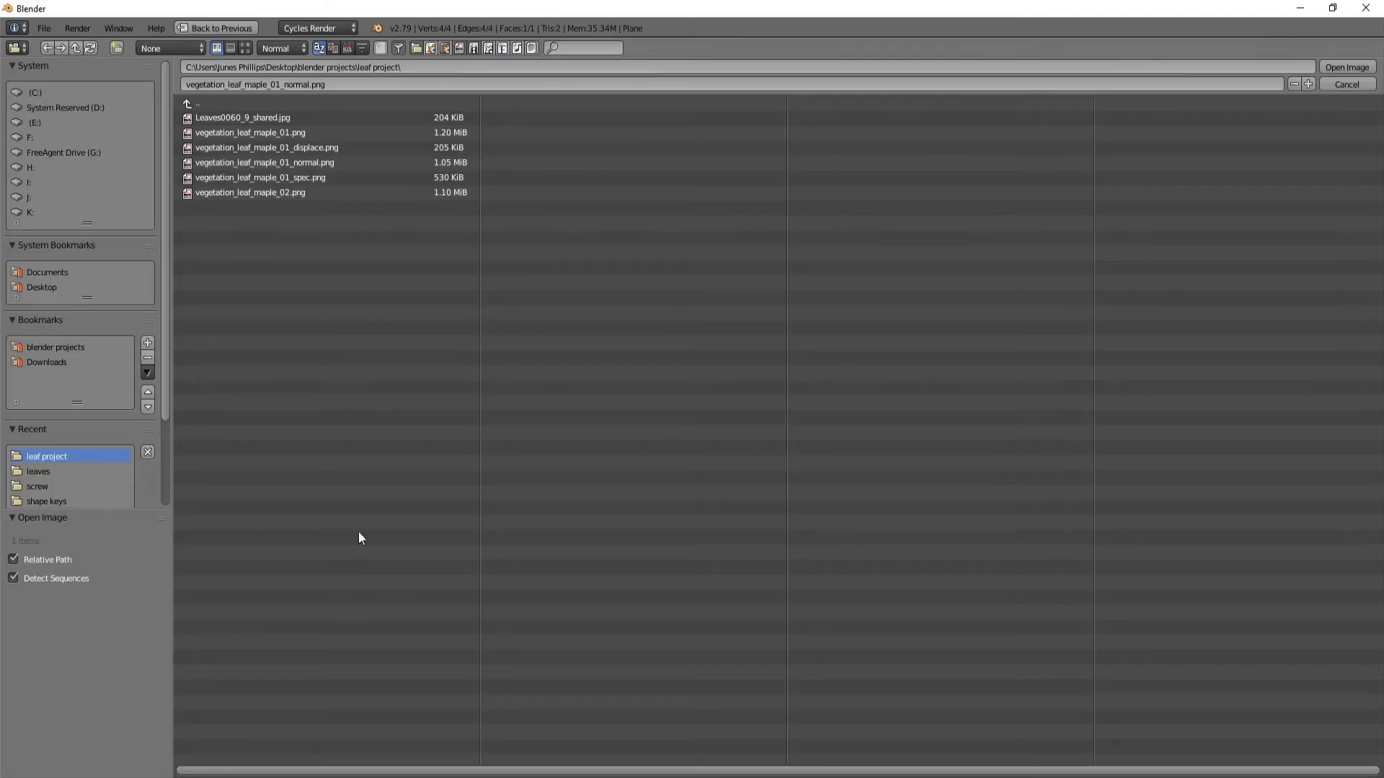
double_click(245, 178)
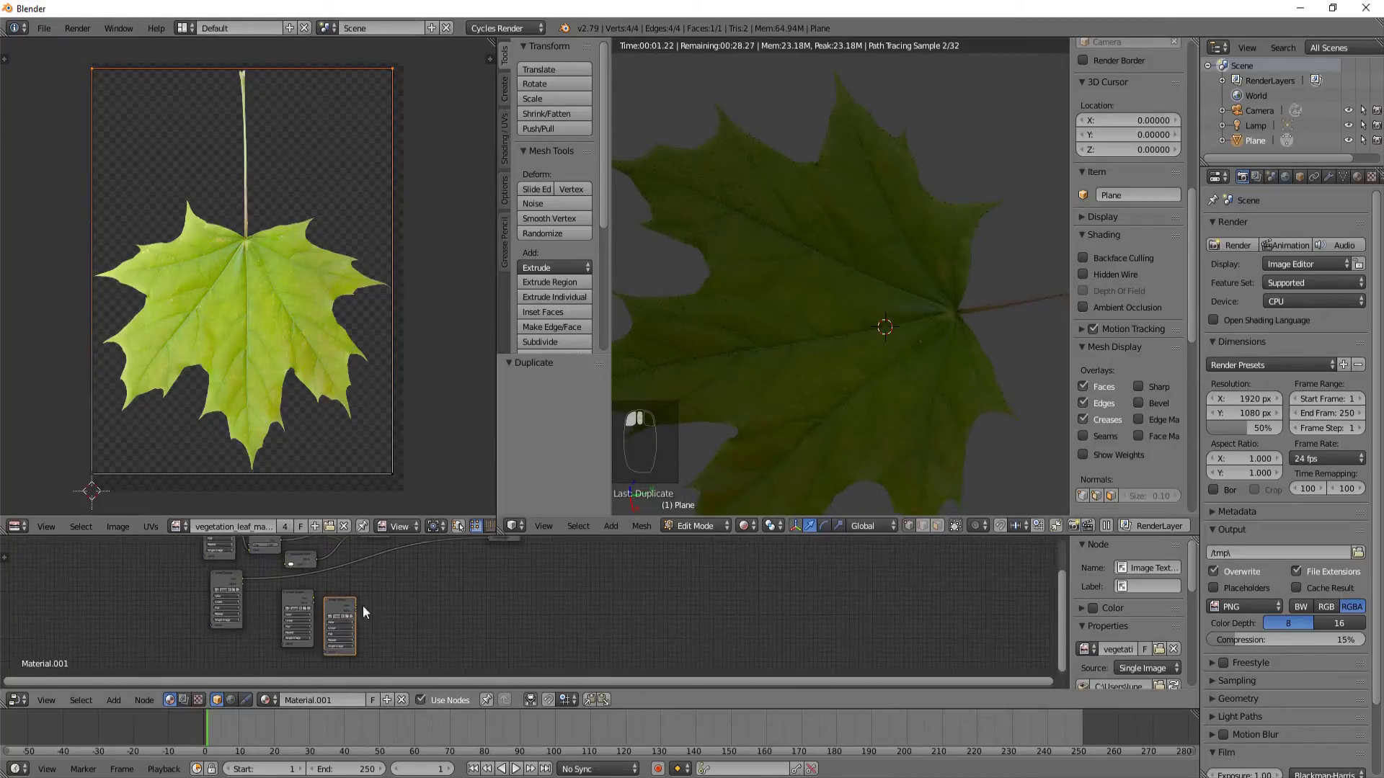
Step: Reposition the two new image texture nodes out of the way
key("g")
left_click(245, 654)
right_click(297, 596)
key("g")
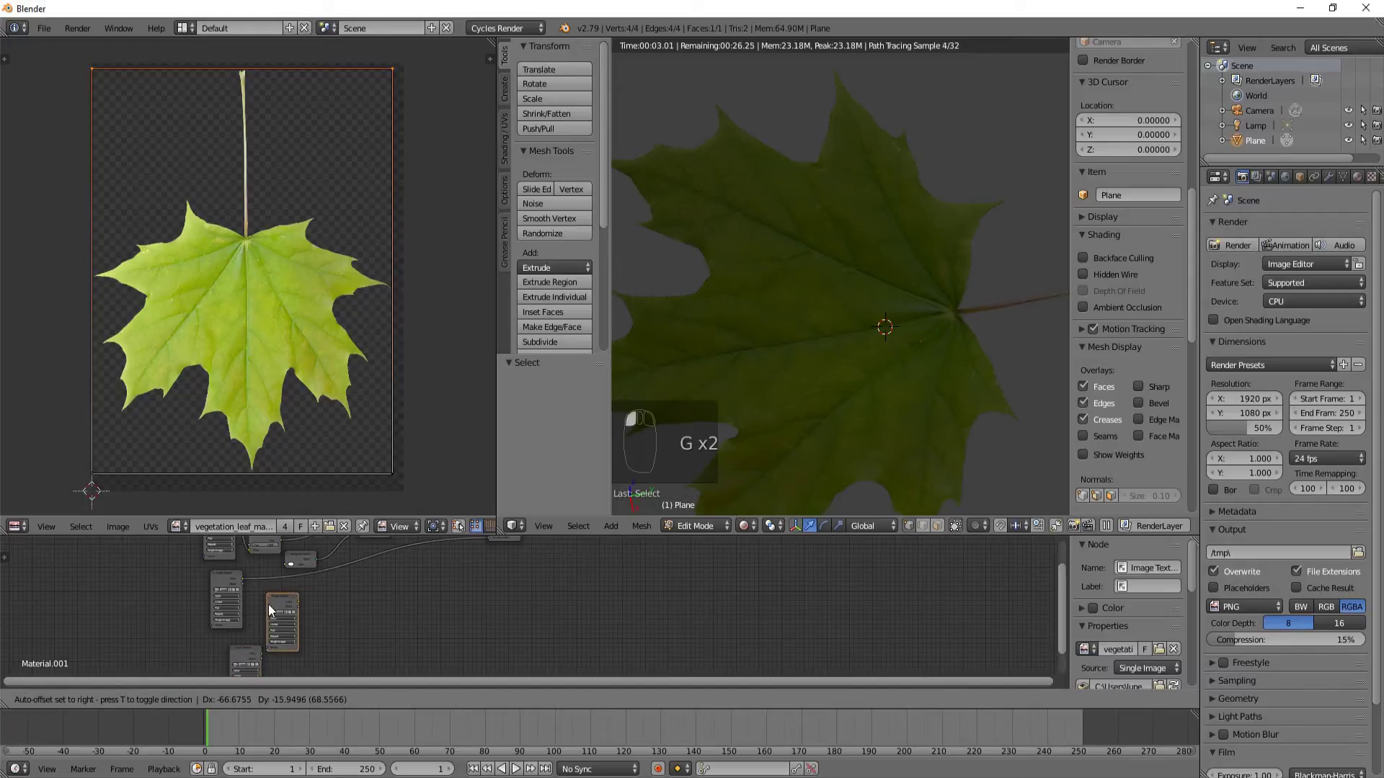
left_click(268, 604)
scroll(266, 606, "up", 2)
Step: Add a Normal Map node fed by the normal texture Color, outputting into Diffuse BSDF Normal
key("shift+a")
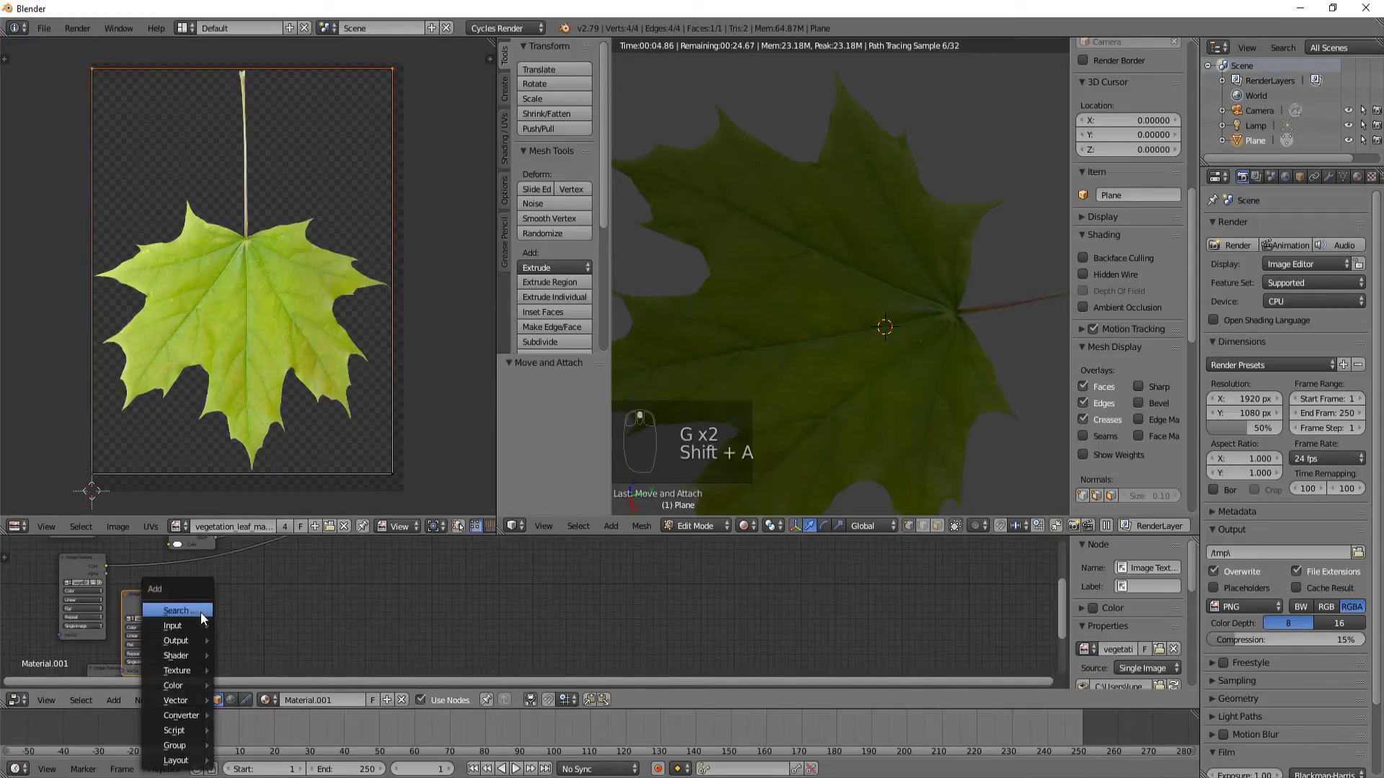
left_click(202, 618)
type("norm")
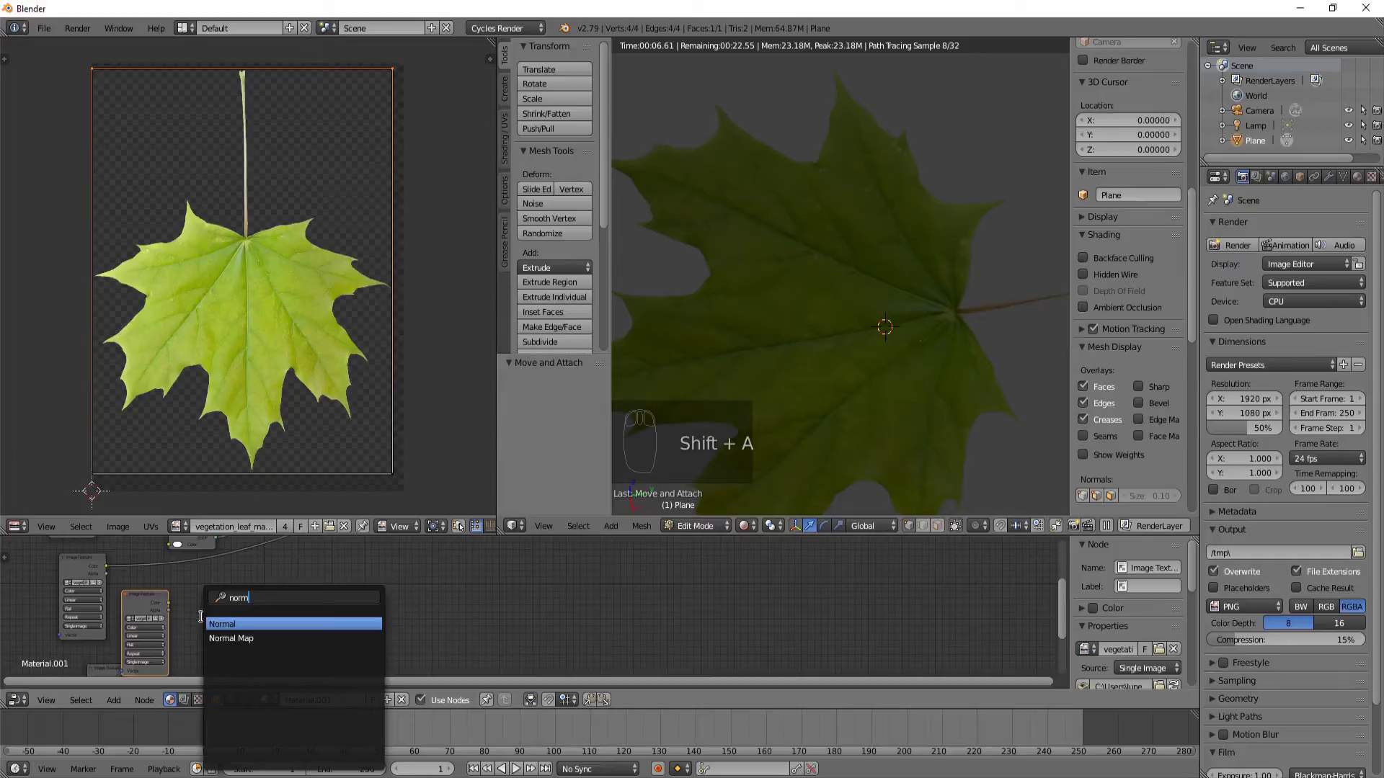
key("Down")
key("Return")
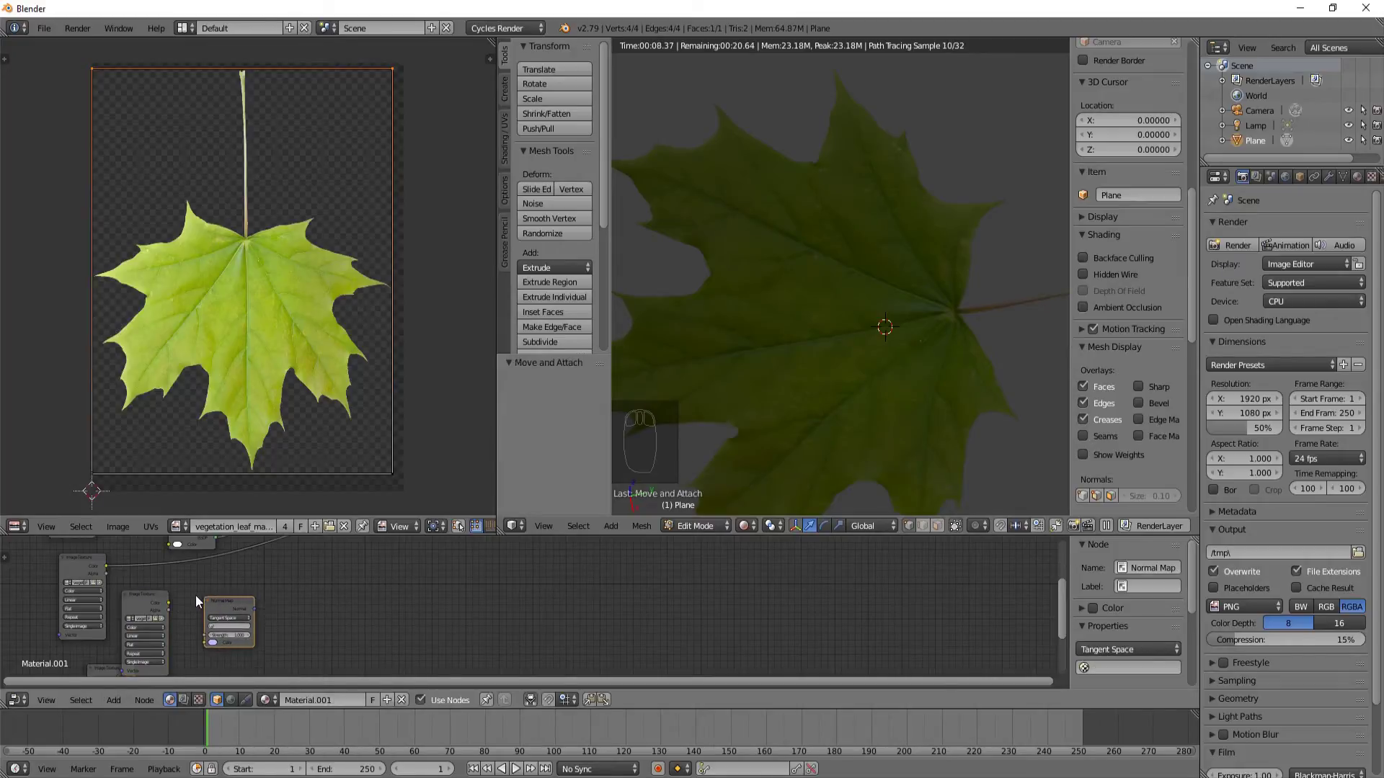
left_click_drag(167, 603, 204, 641)
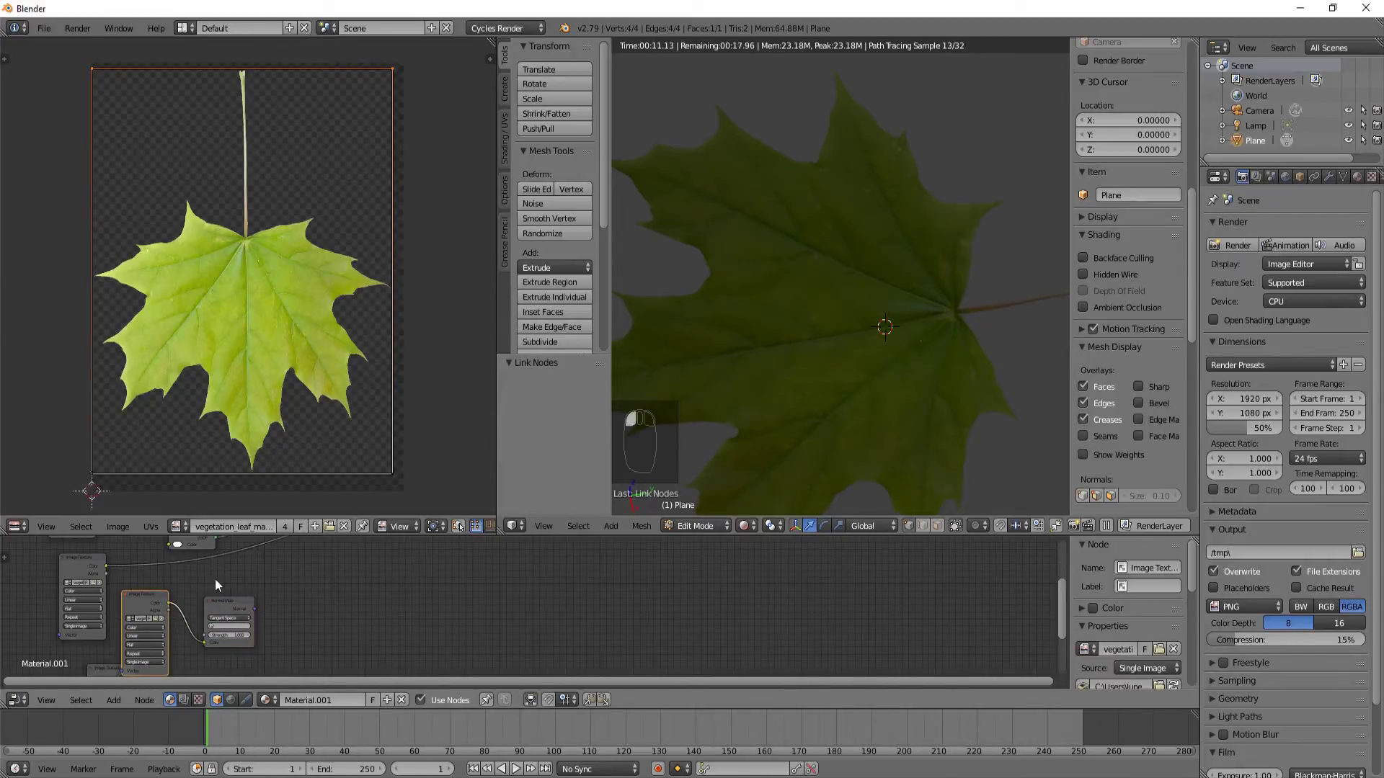
middle_click_drag(214, 577, 348, 595)
scroll(271, 650, "left", 3, "ctrl")
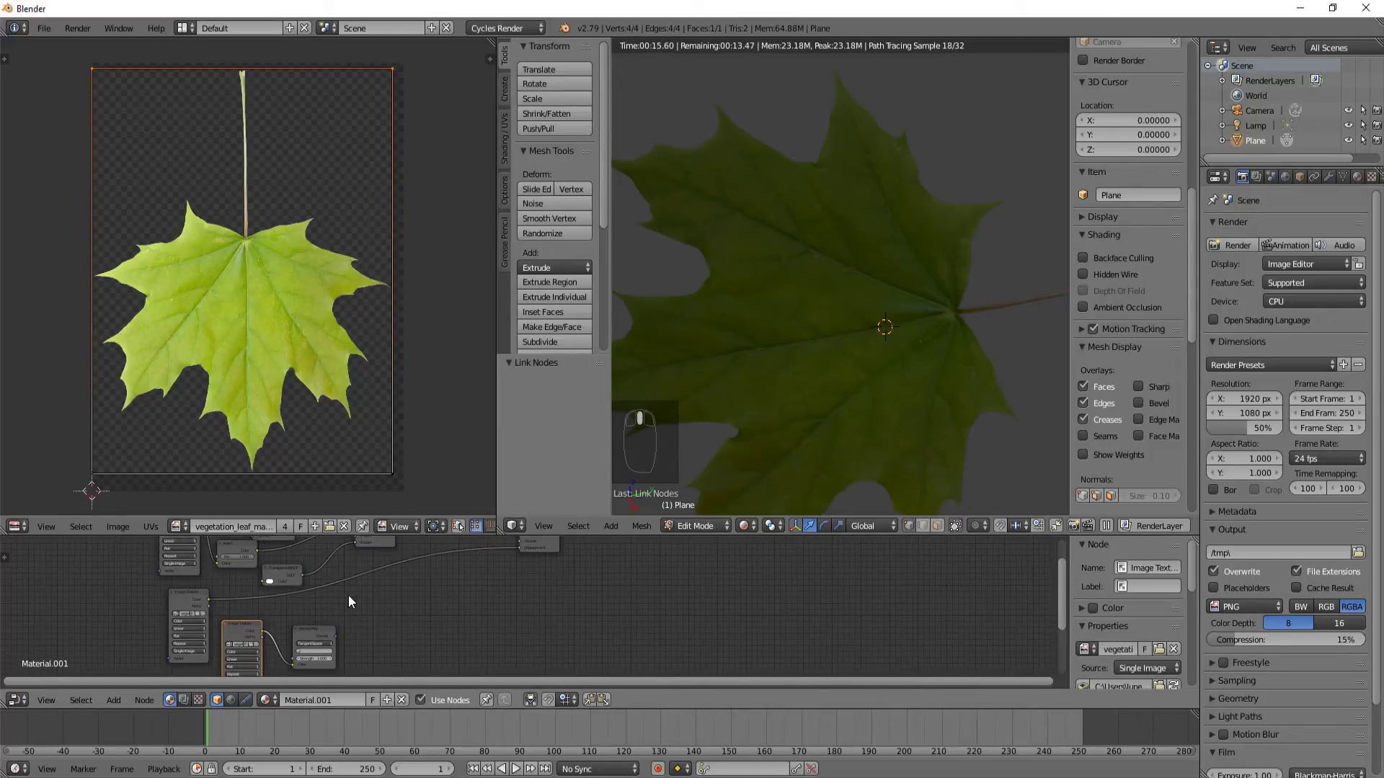
left_click_drag(337, 635, 249, 538)
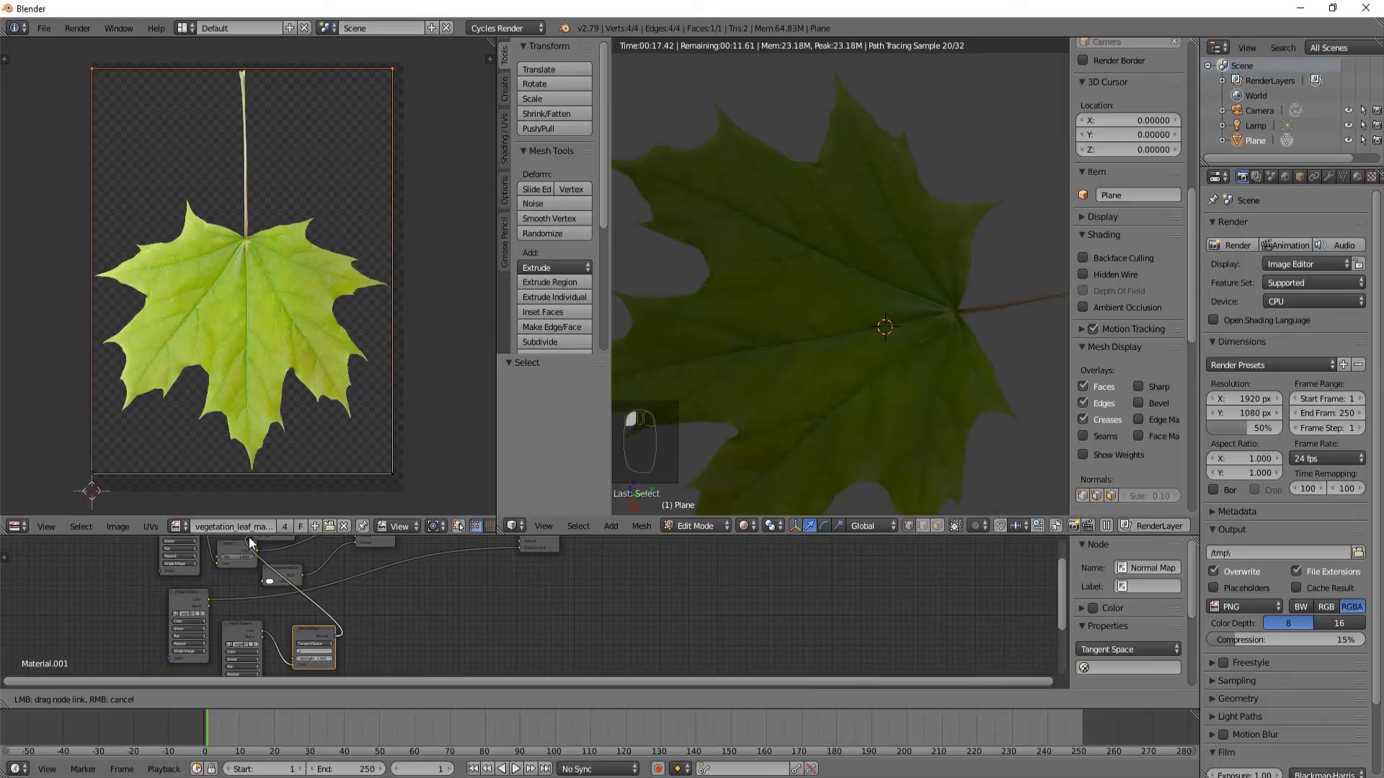
Step: Enlarge the node editor, place the displace texture beside Material Output, and nudge the Mix Shader right
left_click_drag(499, 491, 494, 196)
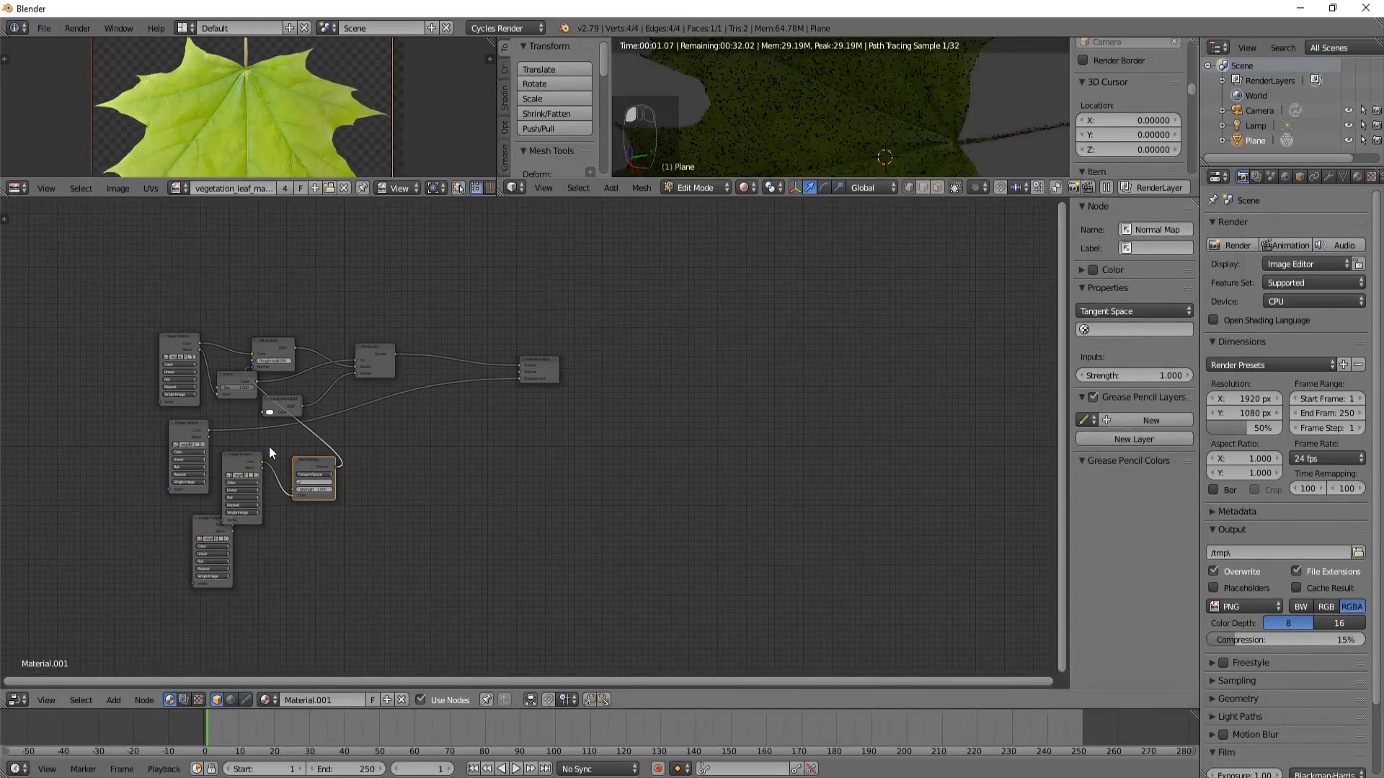
scroll(270, 447, "up", 3)
middle_click_drag(638, 438, 674, 456)
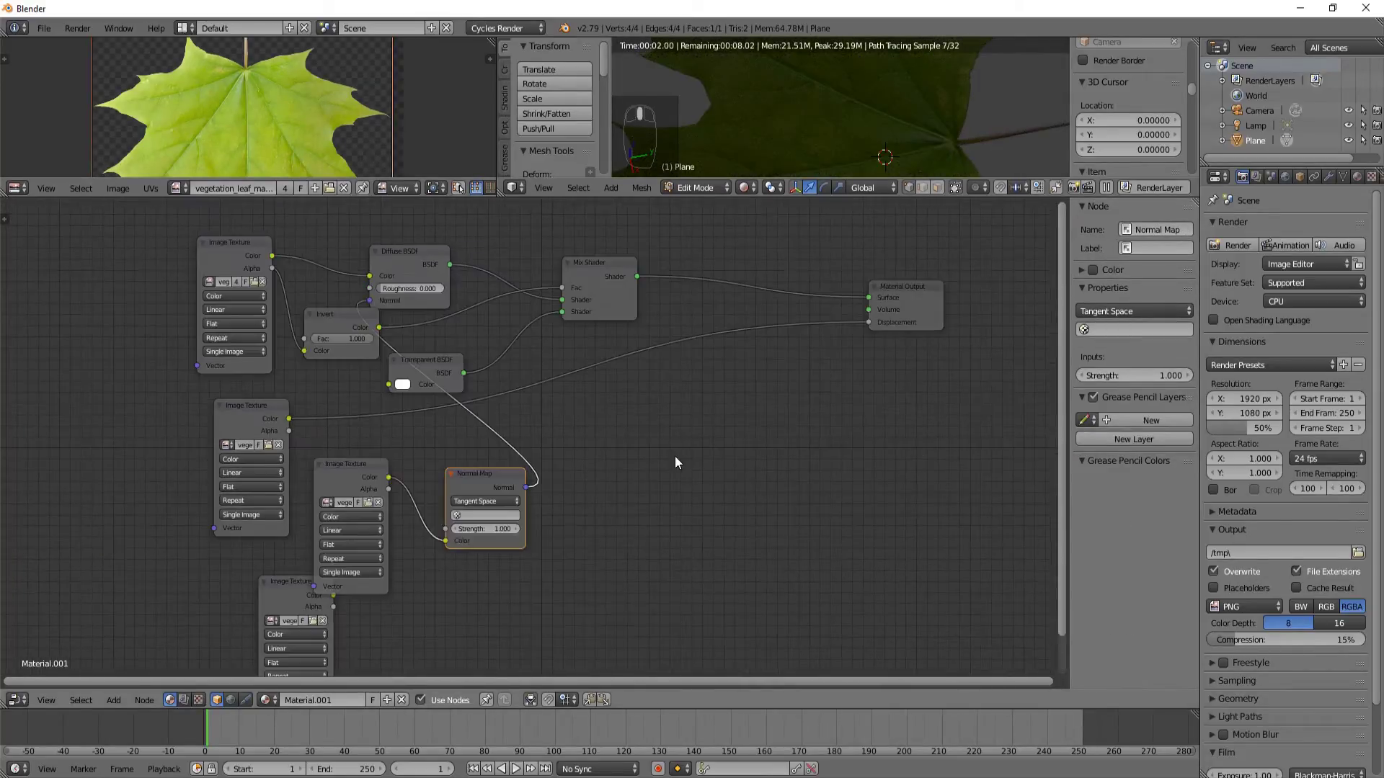
left_click_drag(242, 397, 678, 364)
left_click_drag(610, 267, 649, 263)
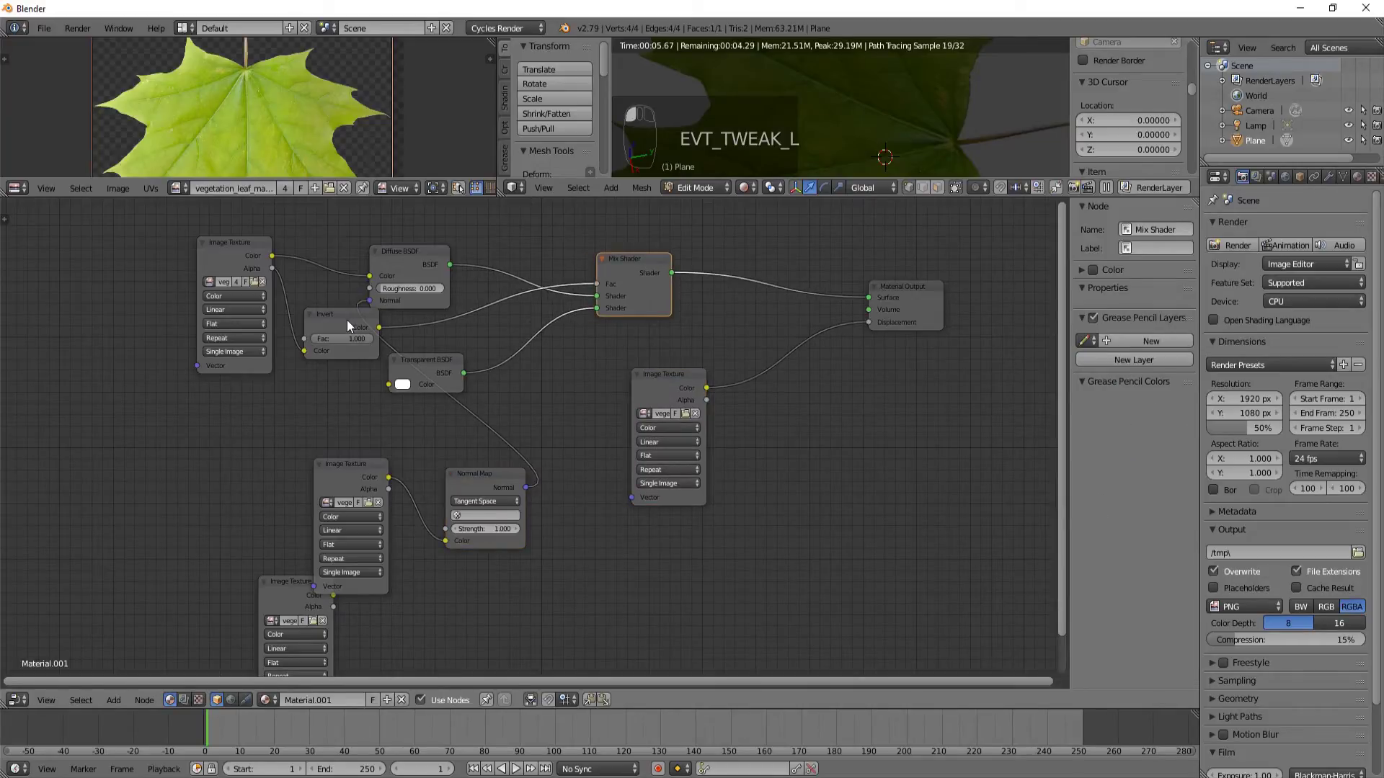
Step: Rearrange the Invert, Transparent BSDF, Image Texture and Normal Map nodes into a tidy layout
left_click_drag(347, 320, 412, 716)
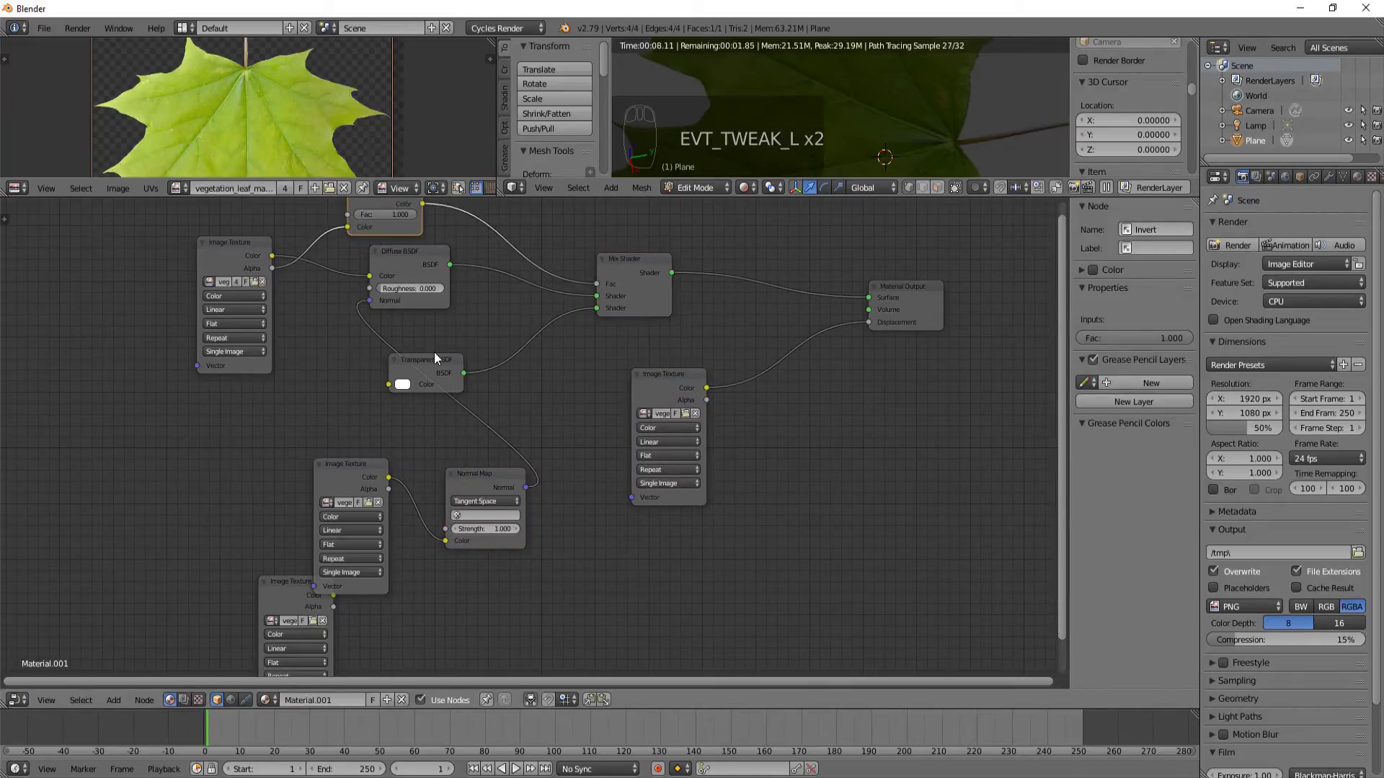
left_click_drag(434, 351, 534, 320)
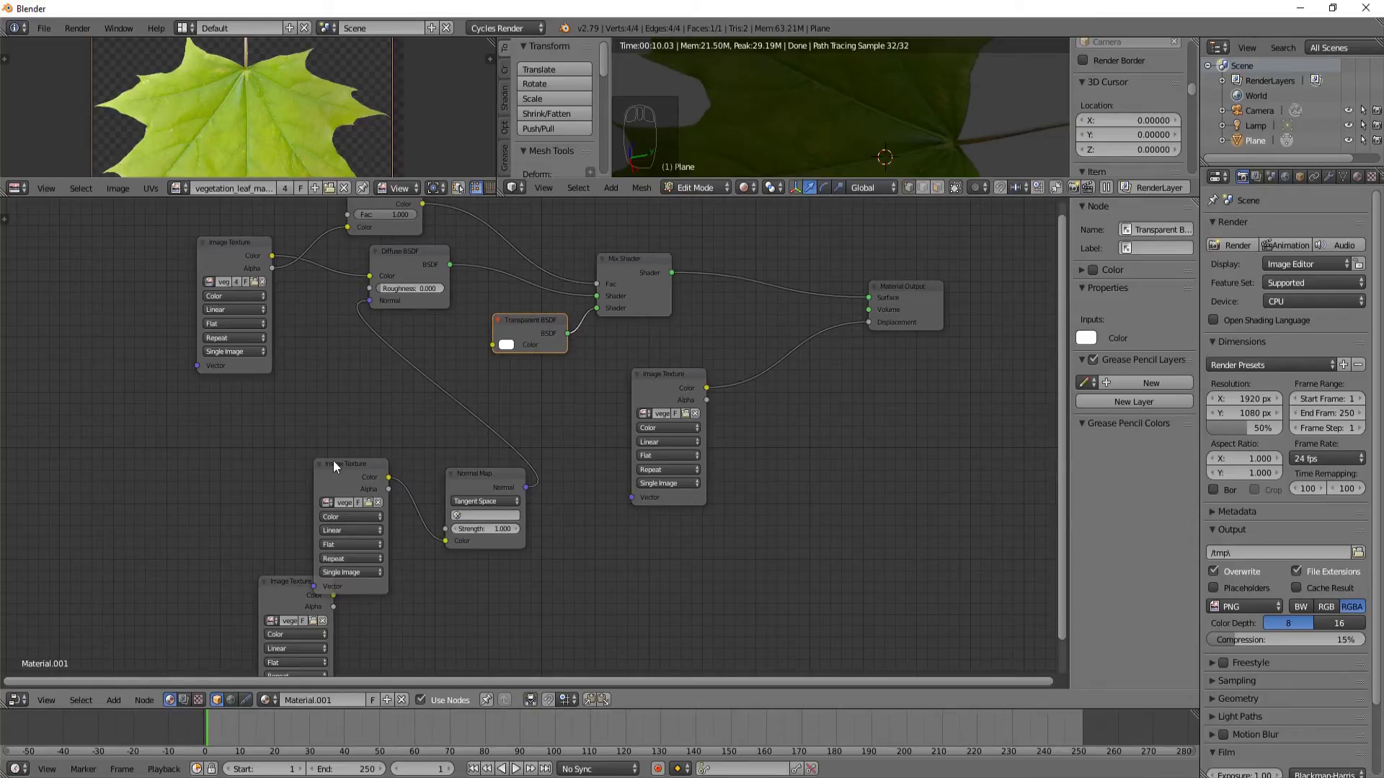
left_click_drag(333, 462, 194, 411)
left_click_drag(477, 469, 327, 367)
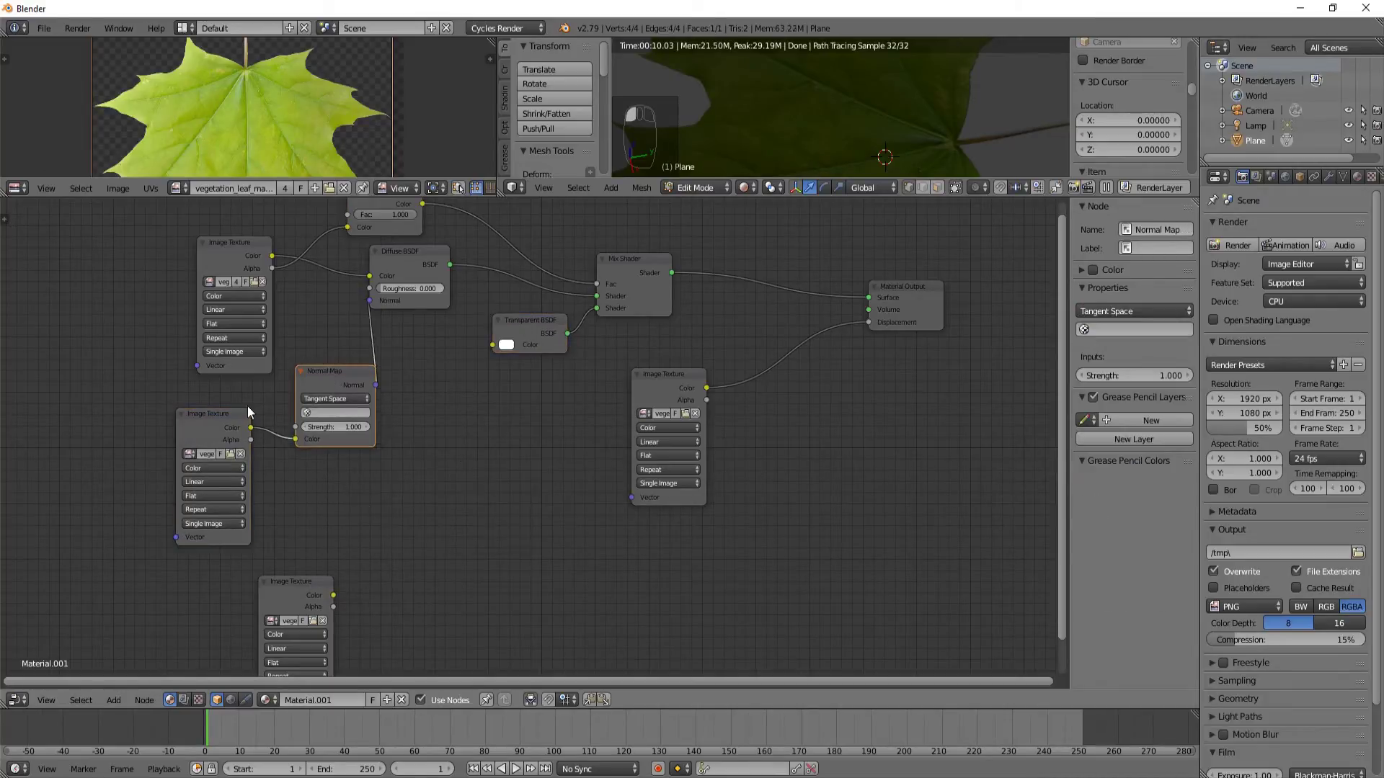
left_click_drag(226, 415, 239, 415)
left_click_drag(334, 376, 332, 355)
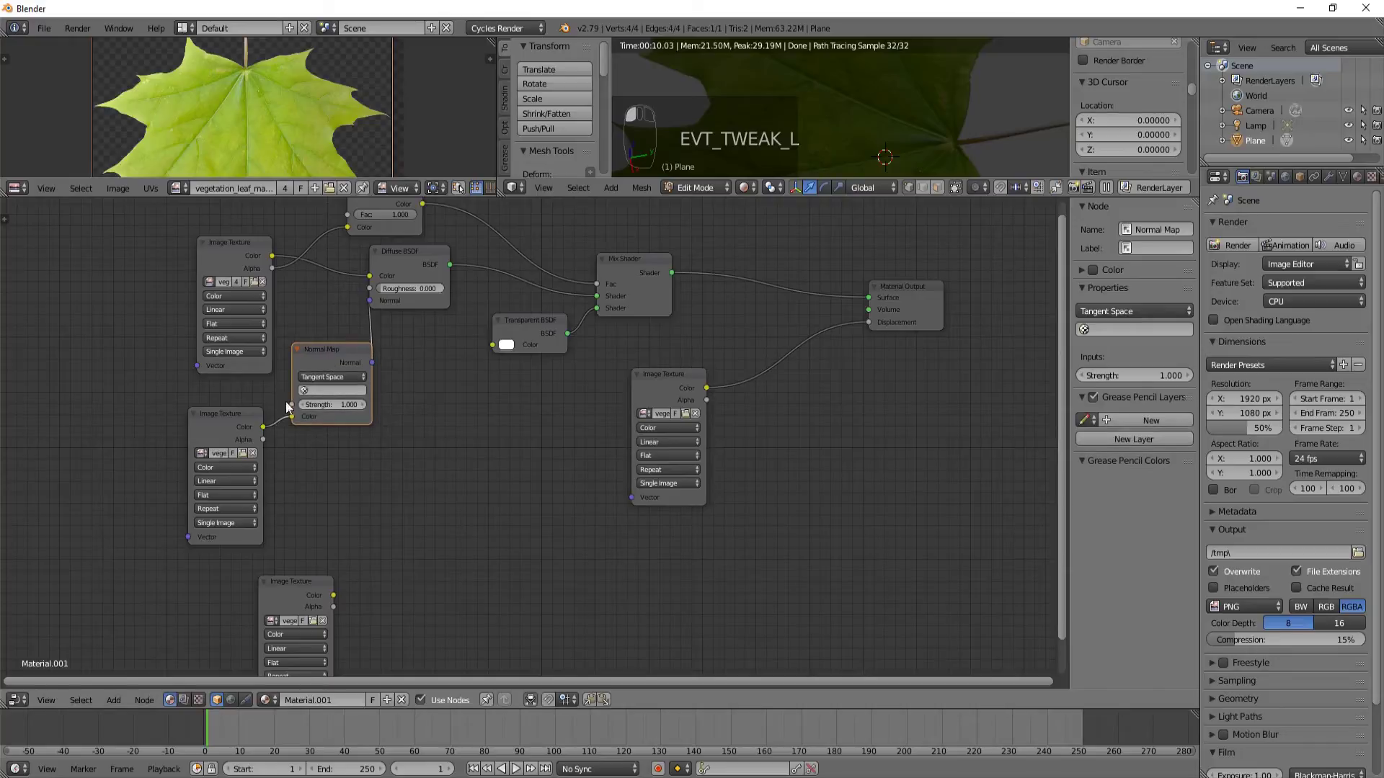
mouse_move(189, 438)
left_mouse_down()
mouse_move(120, 438)
mouse_move(190, 438)
left_mouse_up()
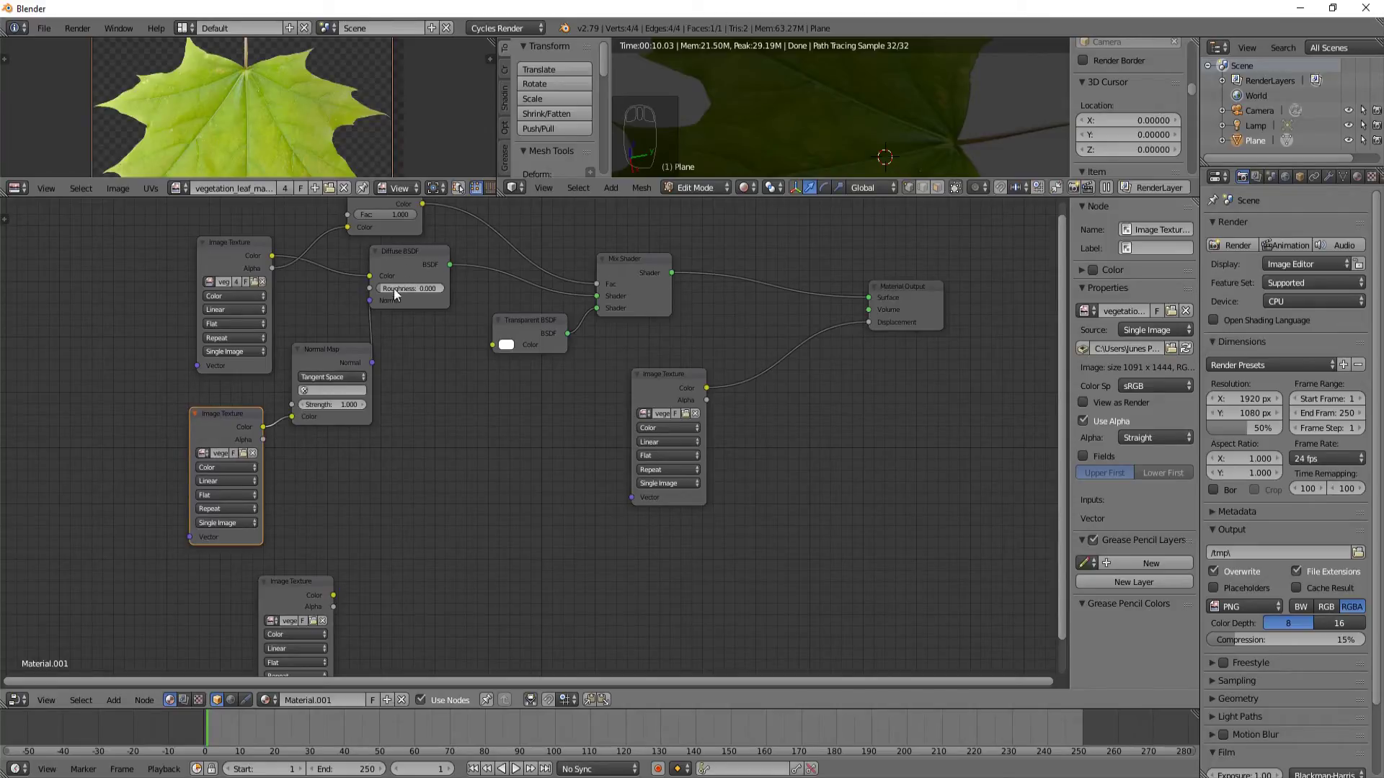
Step: Set the Normal Map node's UV map to UVMap
scroll(793, 108, "down", 2)
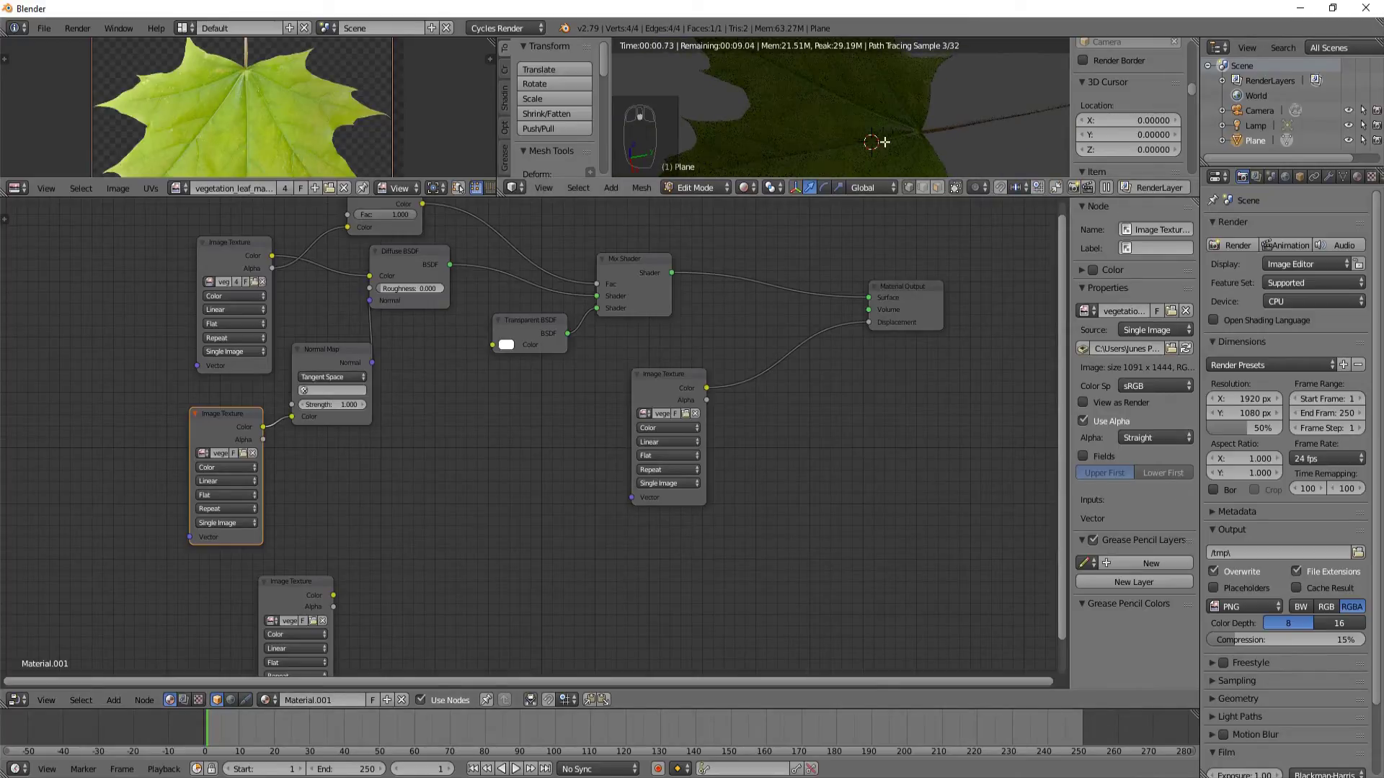
scroll(827, 134, "down", 2)
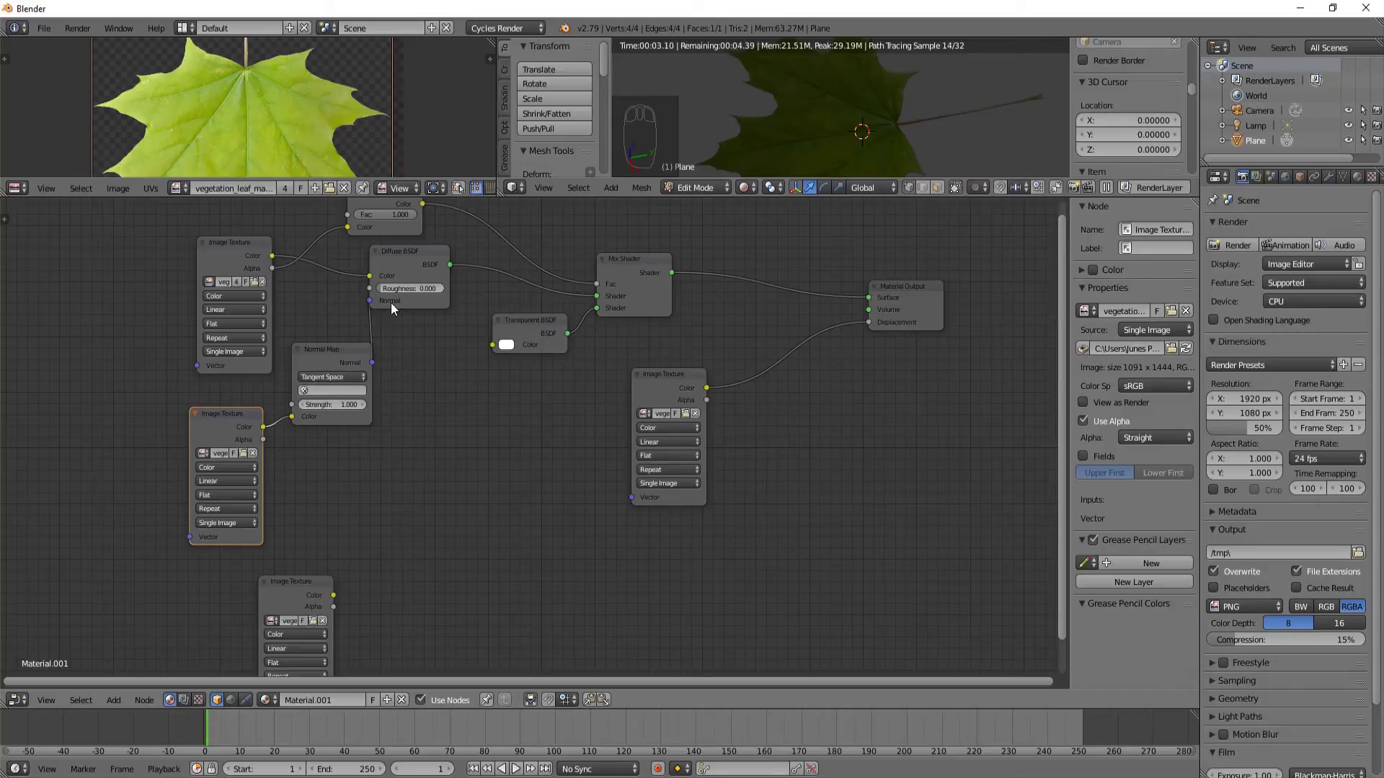
left_click(321, 386)
left_click(323, 406)
Step: Move the image texture nodes aside and add a Glossy BSDF node
left_click_drag(673, 378, 719, 390)
left_click_drag(286, 573, 455, 461)
key("shift+a")
left_click(462, 464)
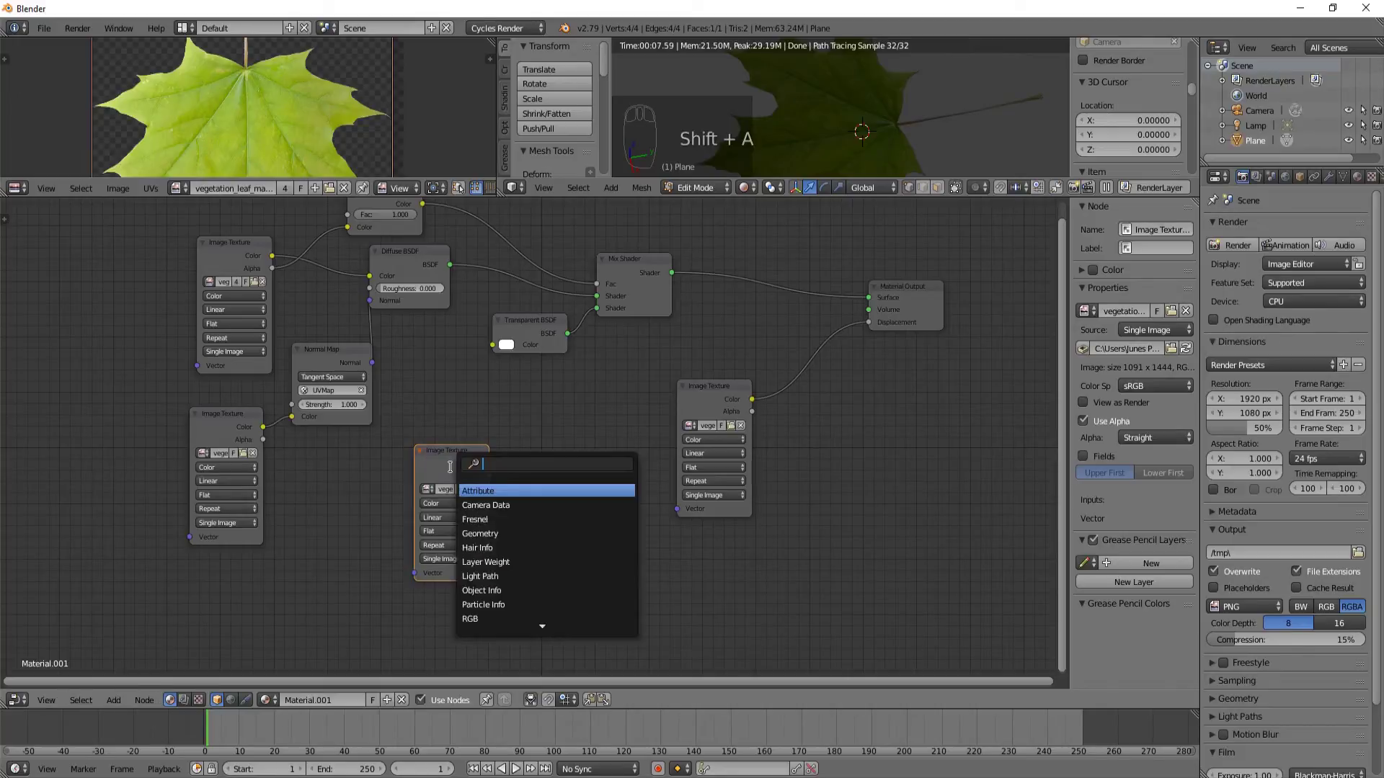
type("gl")
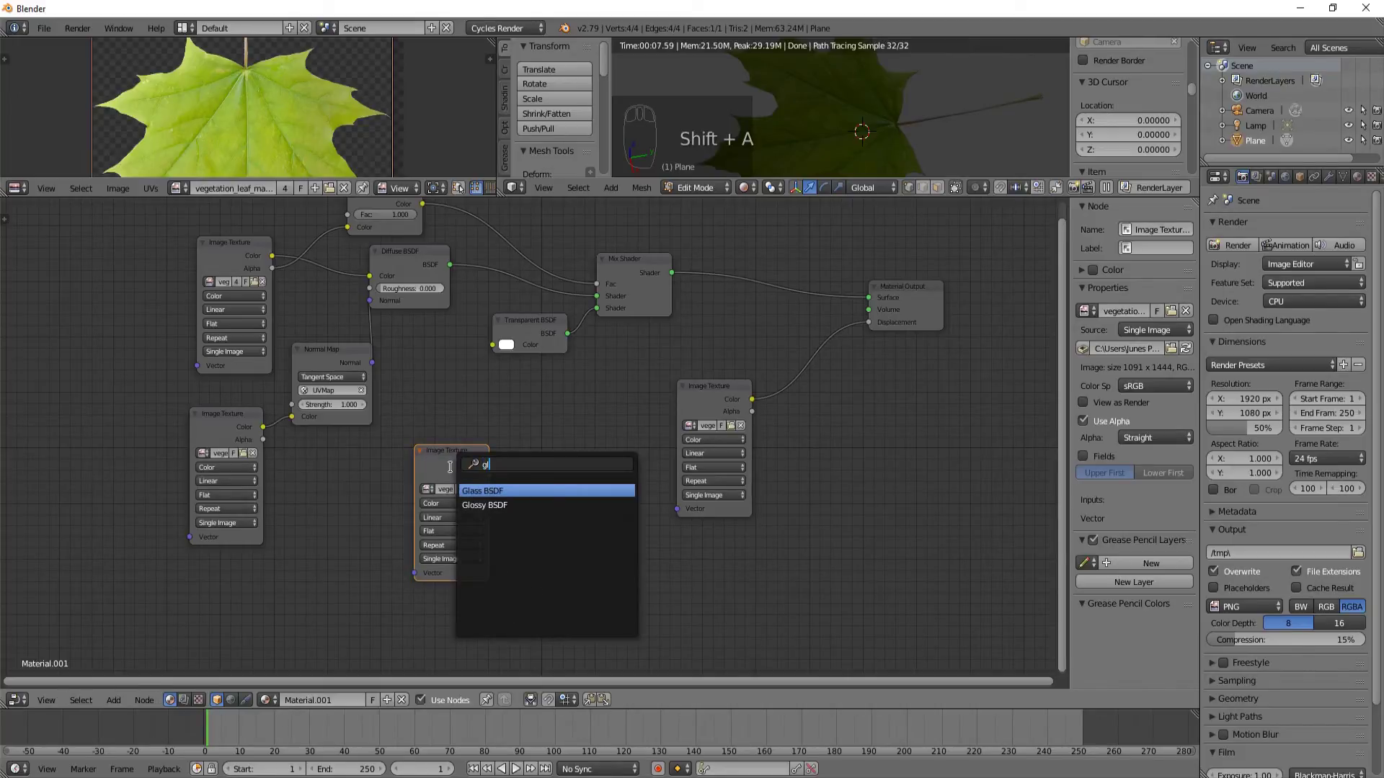
key("Down")
key("Return")
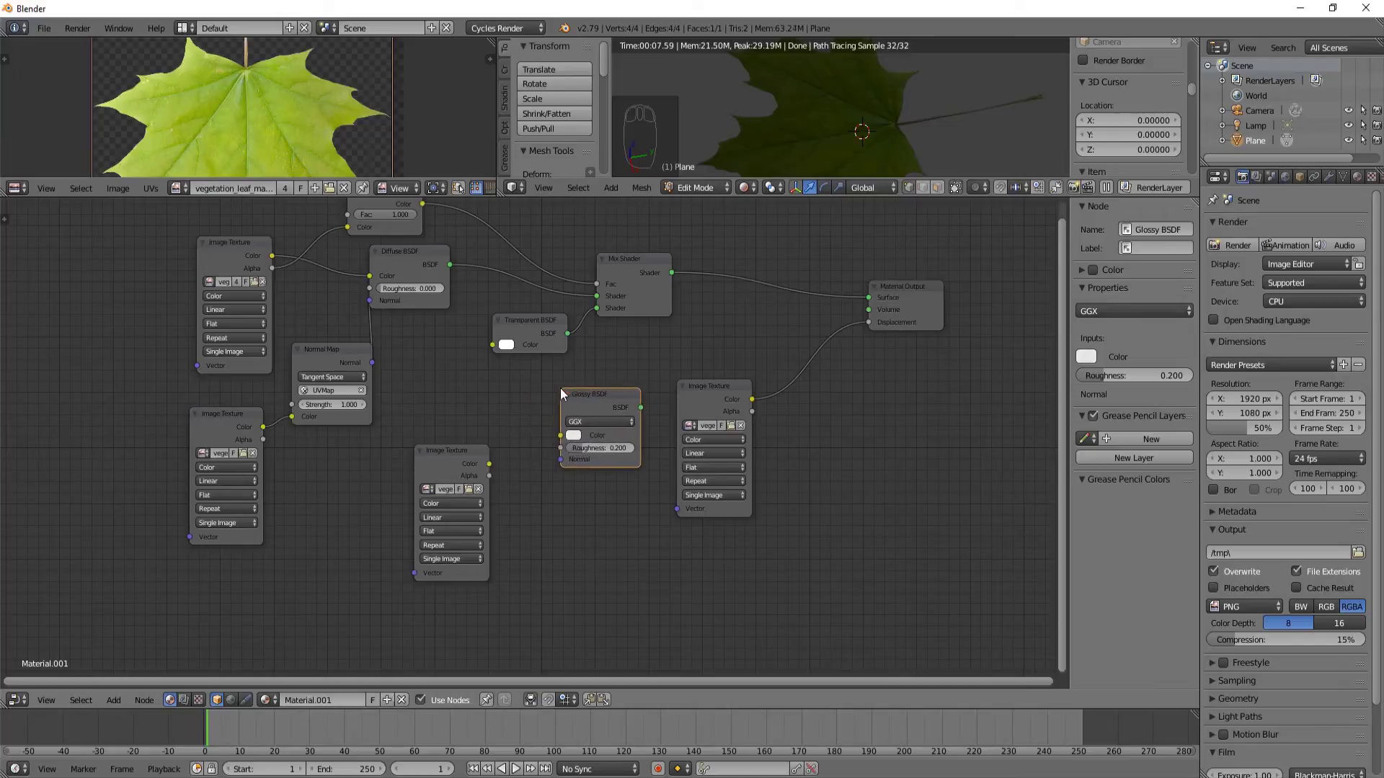
Step: Insert a second Mix Shader before Material Output with Glossy BSDF in its second Shader input
key("shift+a")
left_click(713, 310)
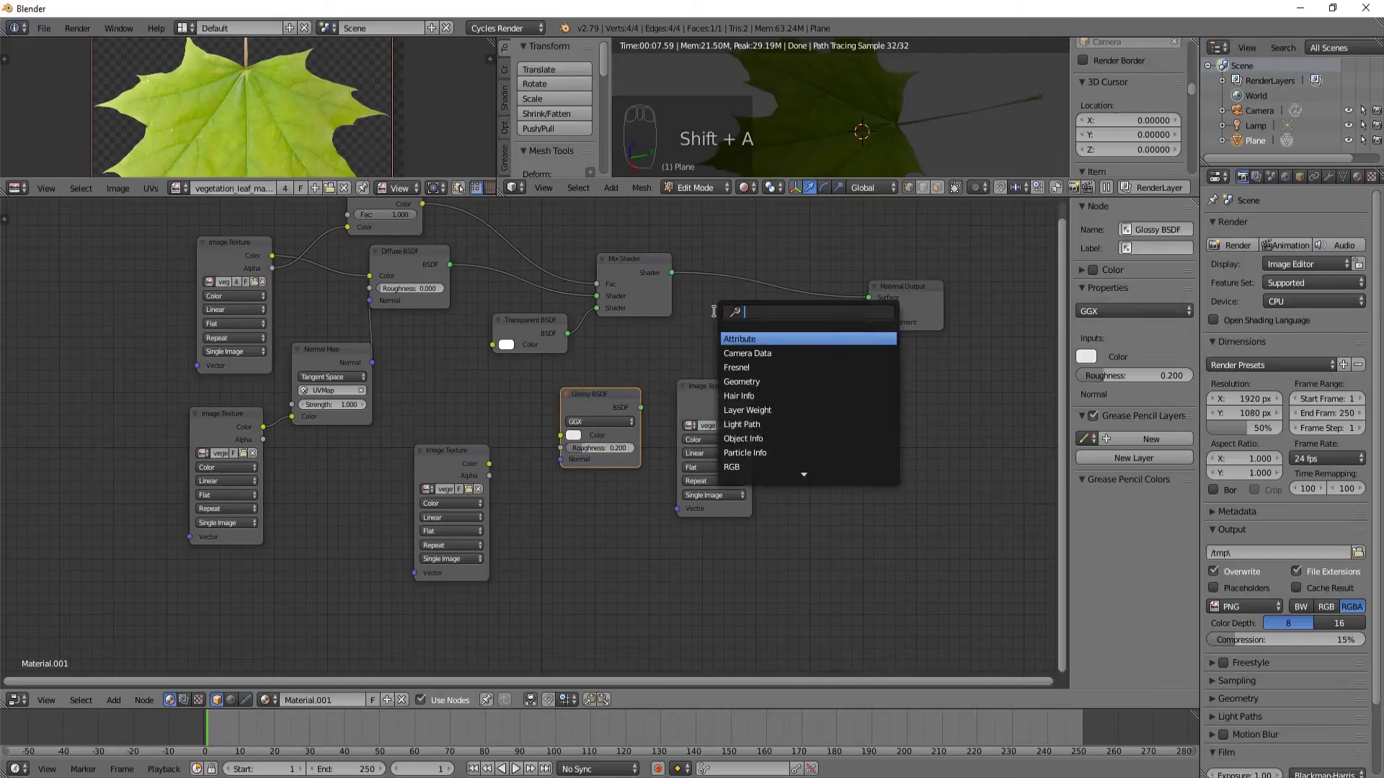
type("mix")
key("Return")
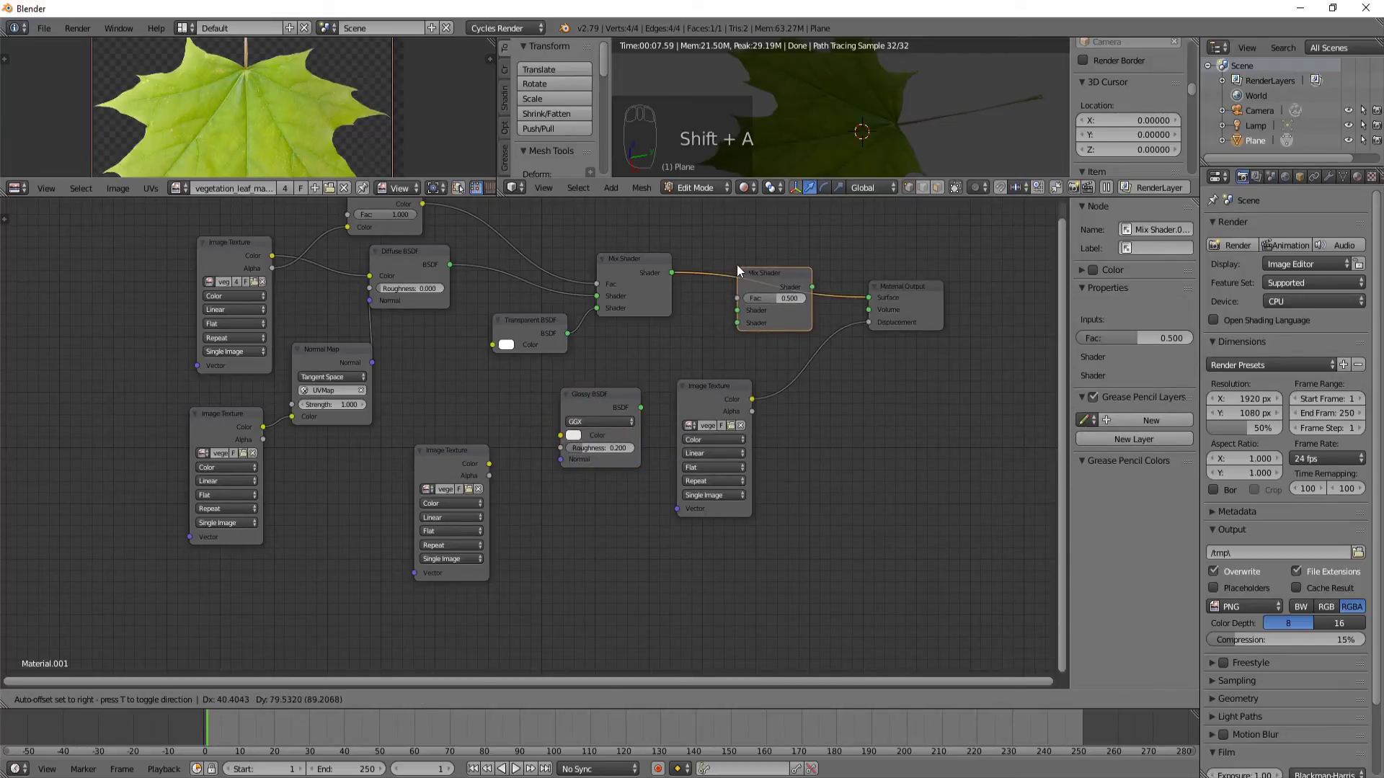
left_click(737, 266)
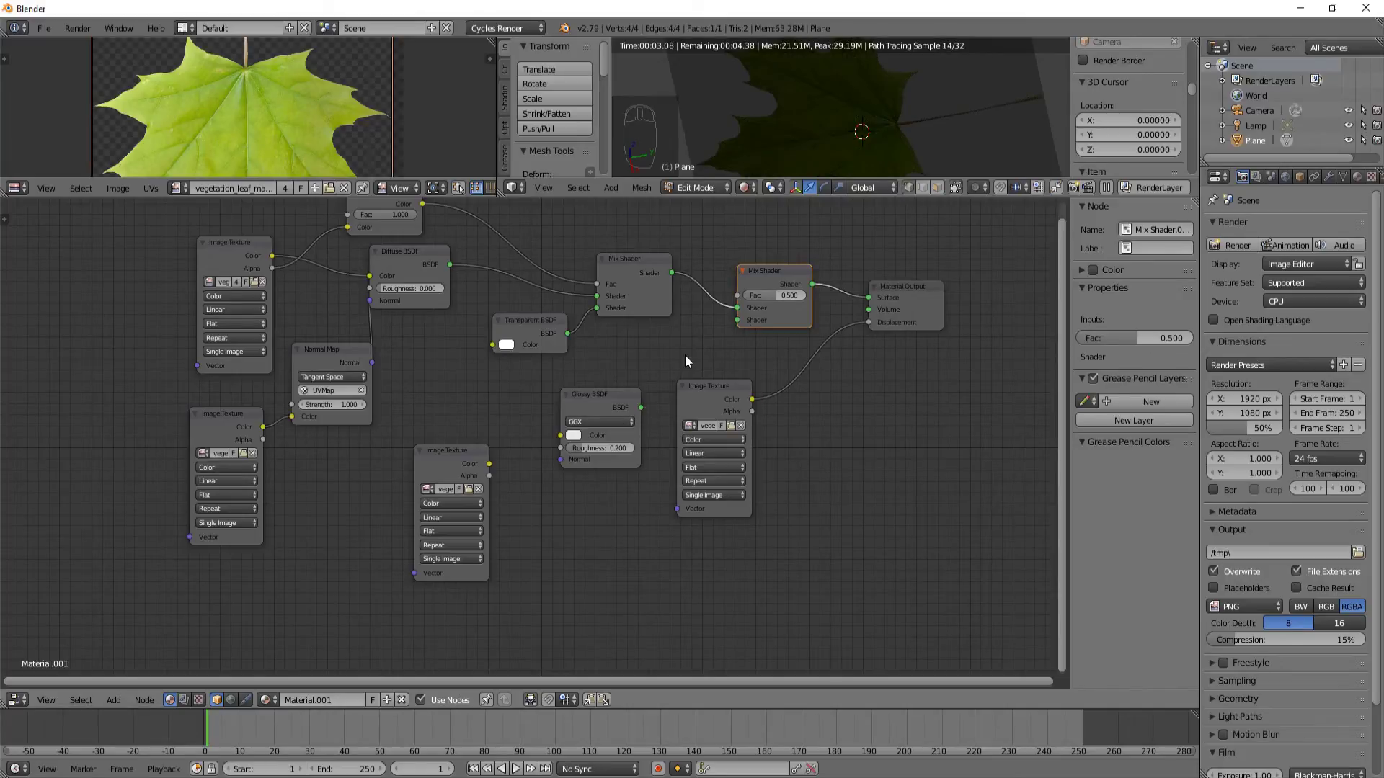
left_click_drag(641, 407, 737, 320)
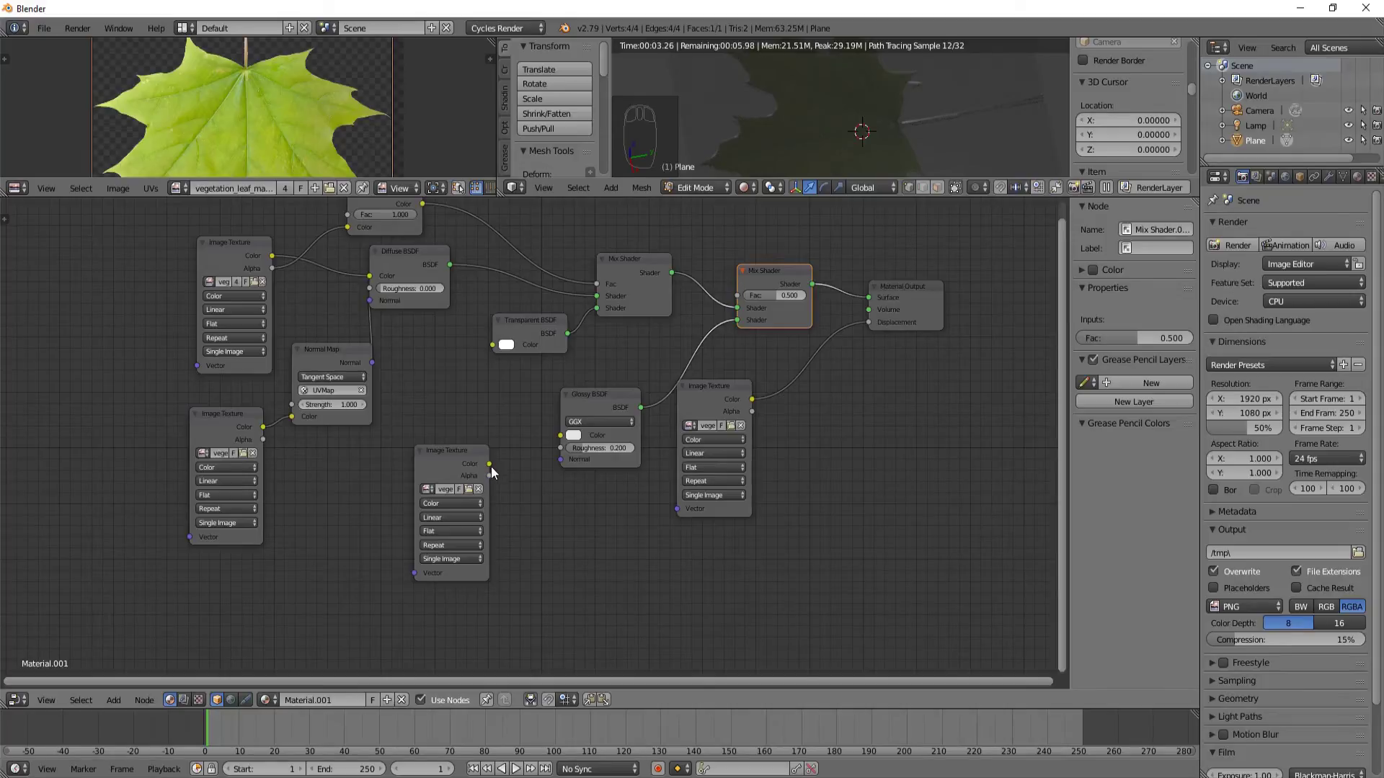
left_click_drag(479, 461, 743, 295)
Step: Connect the middle image texture to the second Mix Shader's Fac and the Glossy BSDF Color
scroll(766, 266, "down", 1)
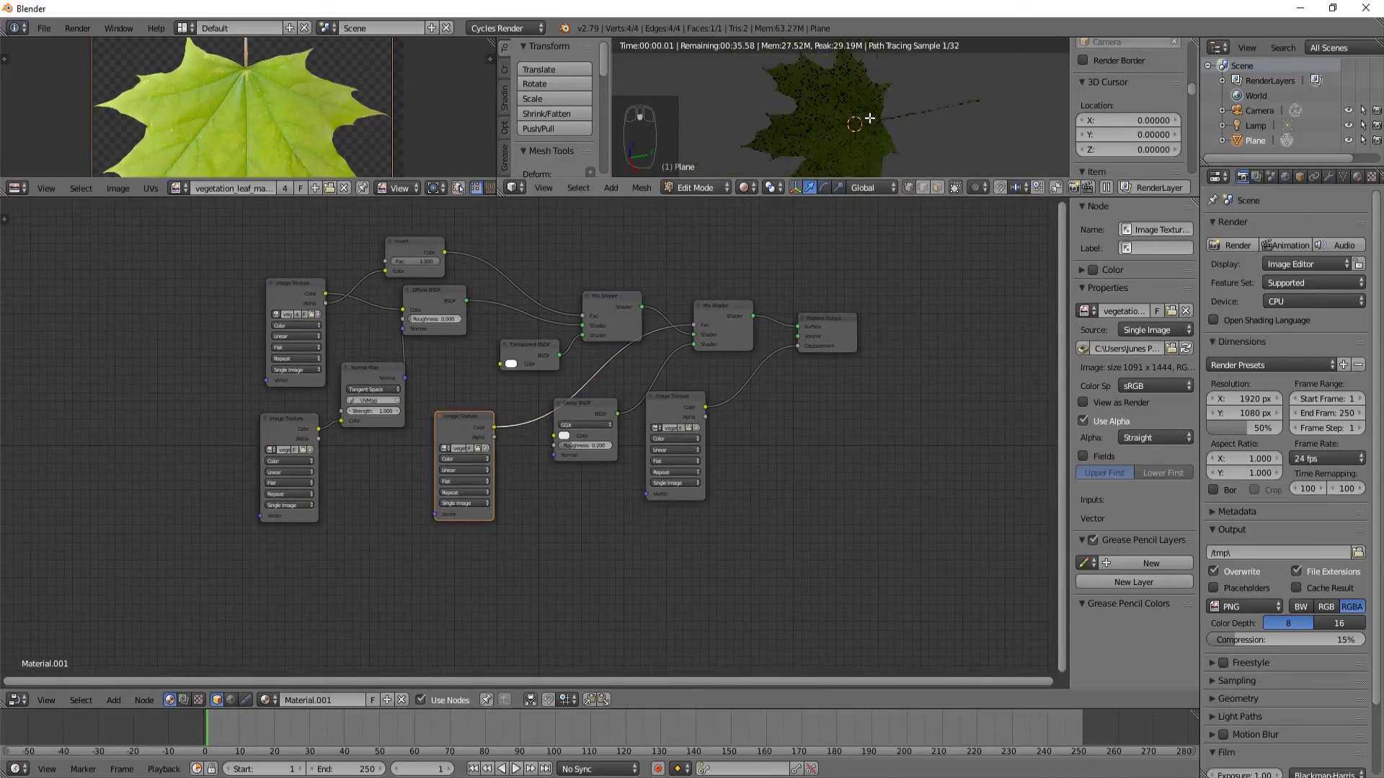
scroll(869, 120, "up", 2)
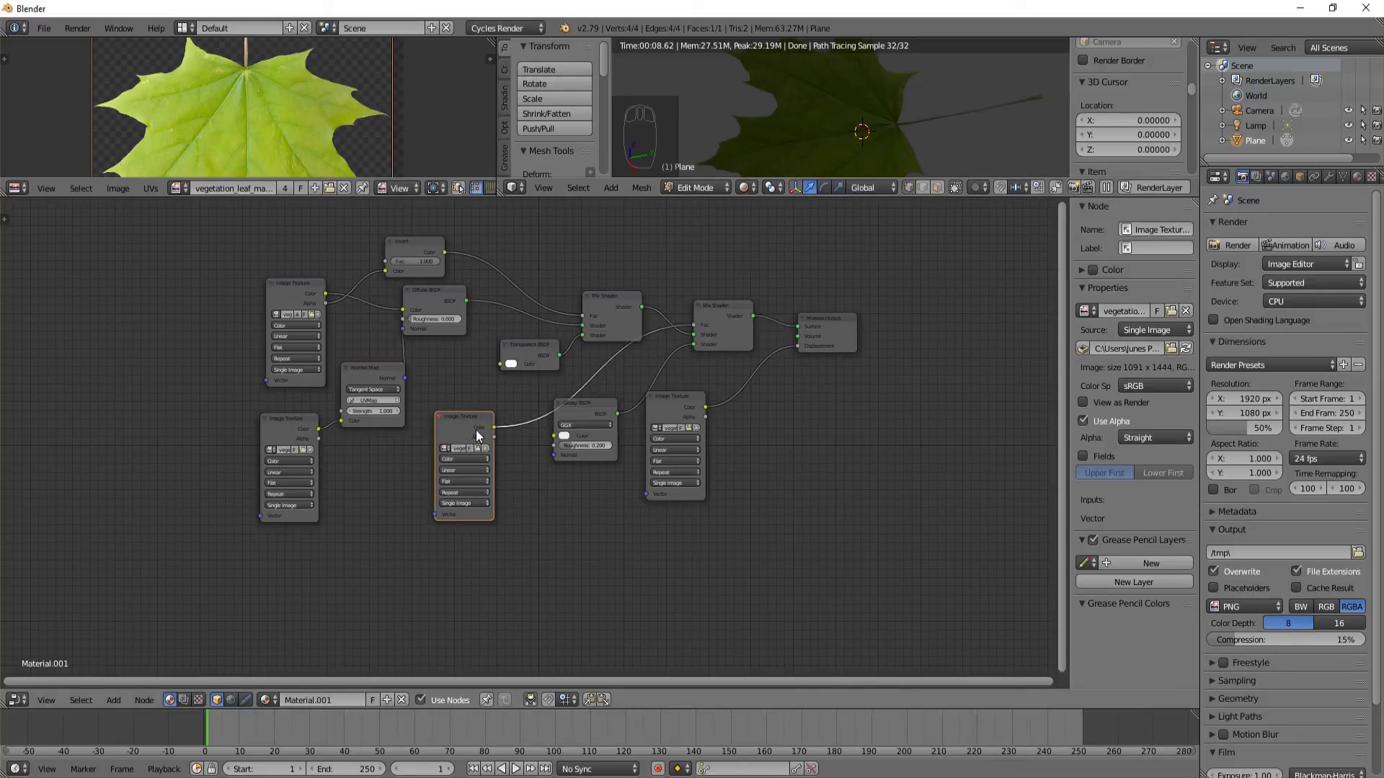
left_click(714, 310)
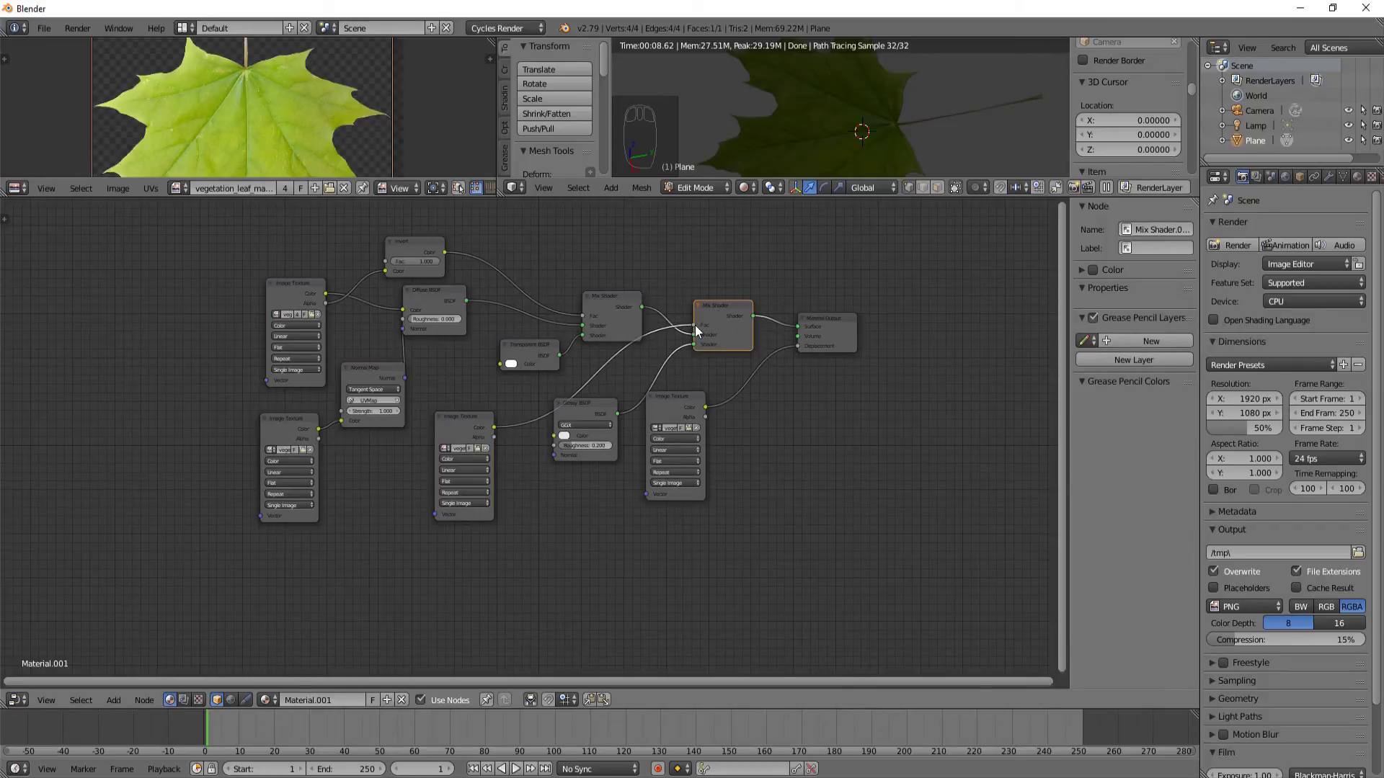
left_click(610, 299)
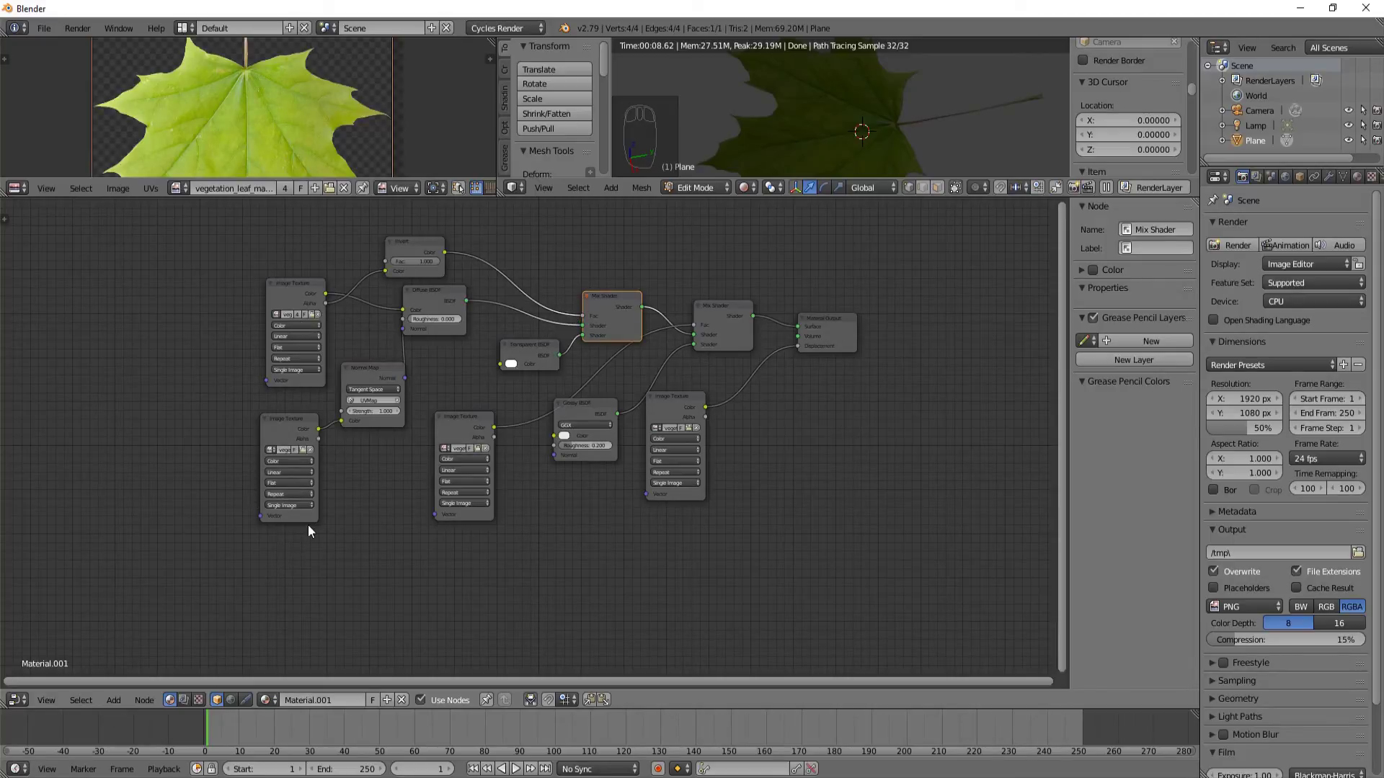
left_click_drag(598, 402, 577, 430)
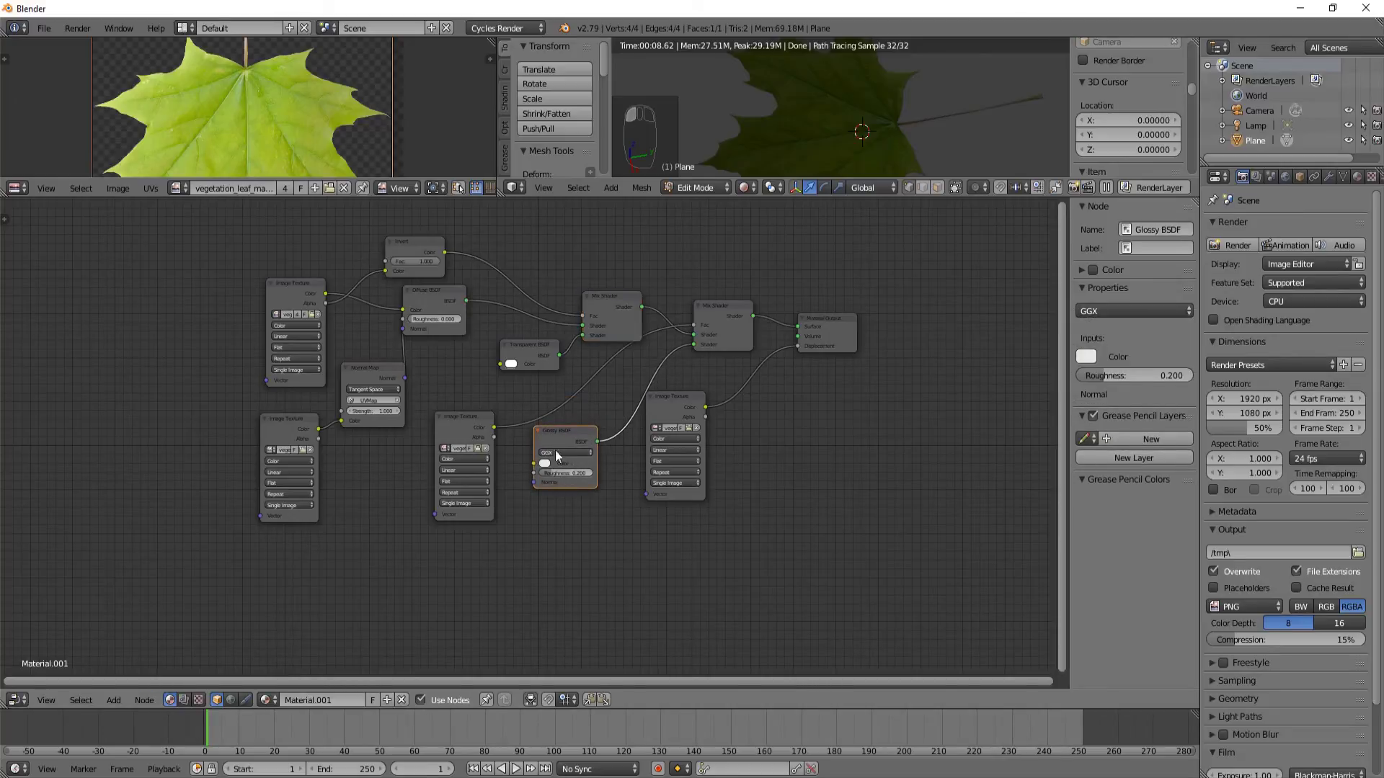
key("ctrl+z")
left_click_drag(495, 427, 567, 459)
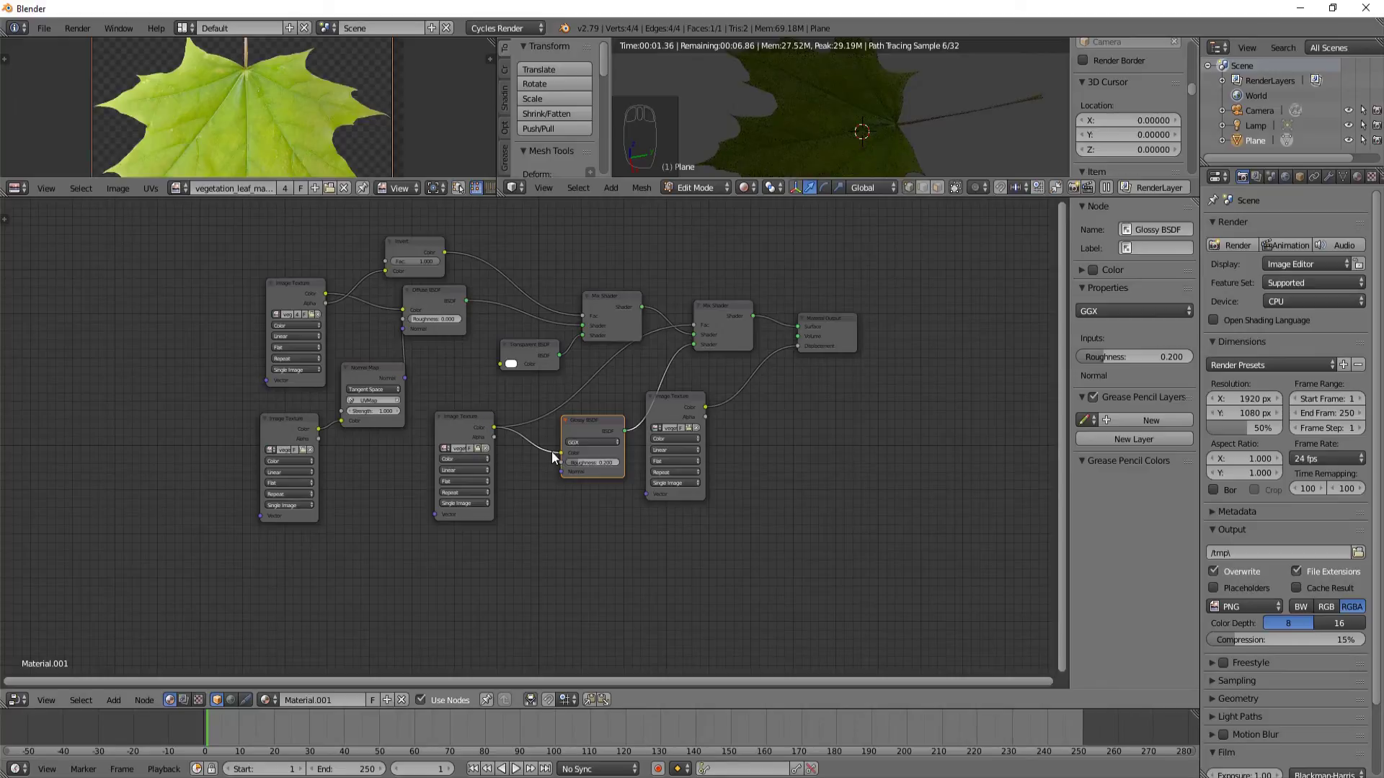
Step: Set the Glossy BSDF roughness to 0.192
left_click_drag(1171, 357, 1143, 357)
left_click_drag(566, 463, 581, 467)
scroll(558, 513, "down", 1)
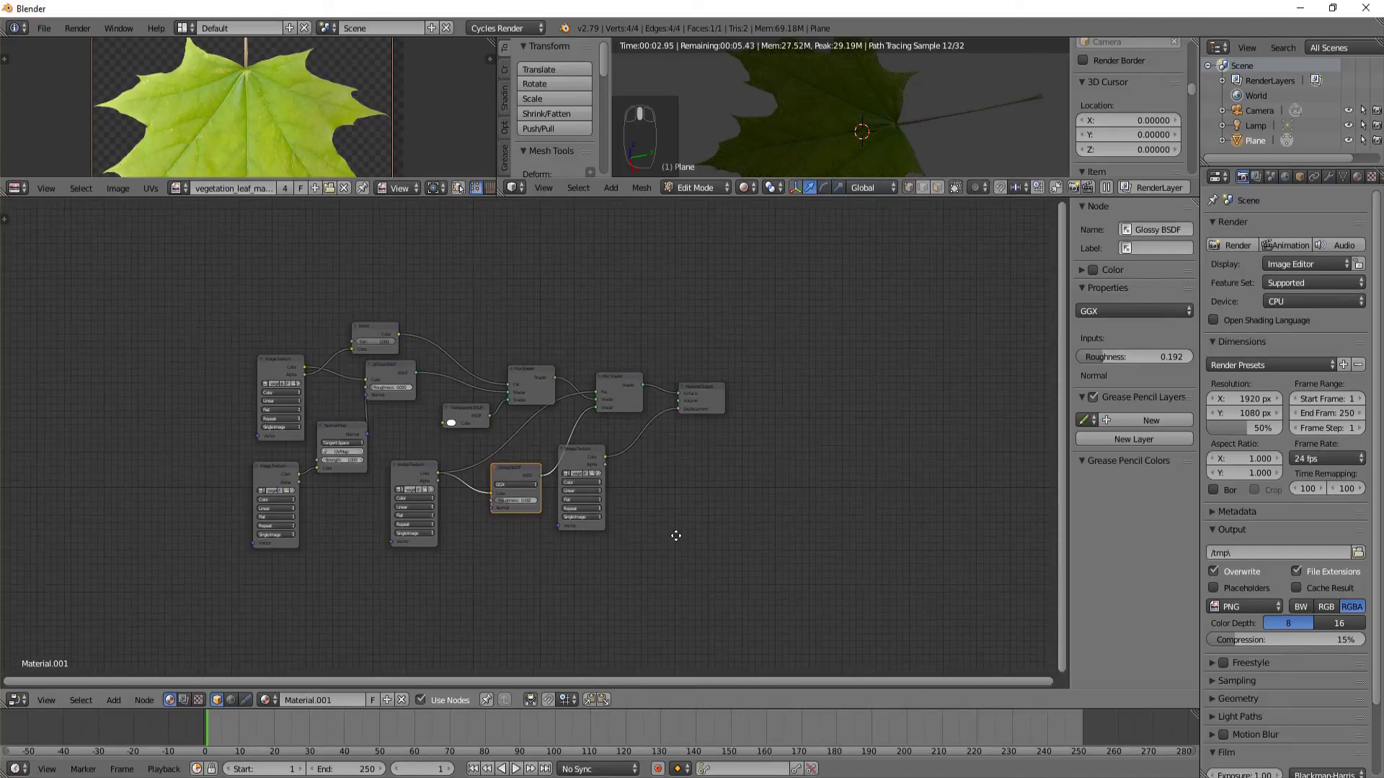
Step: Enlarge the 3D view over the node editor and orbit to see the rendered leaf at an angle
left_click_drag(794, 195, 795, 474)
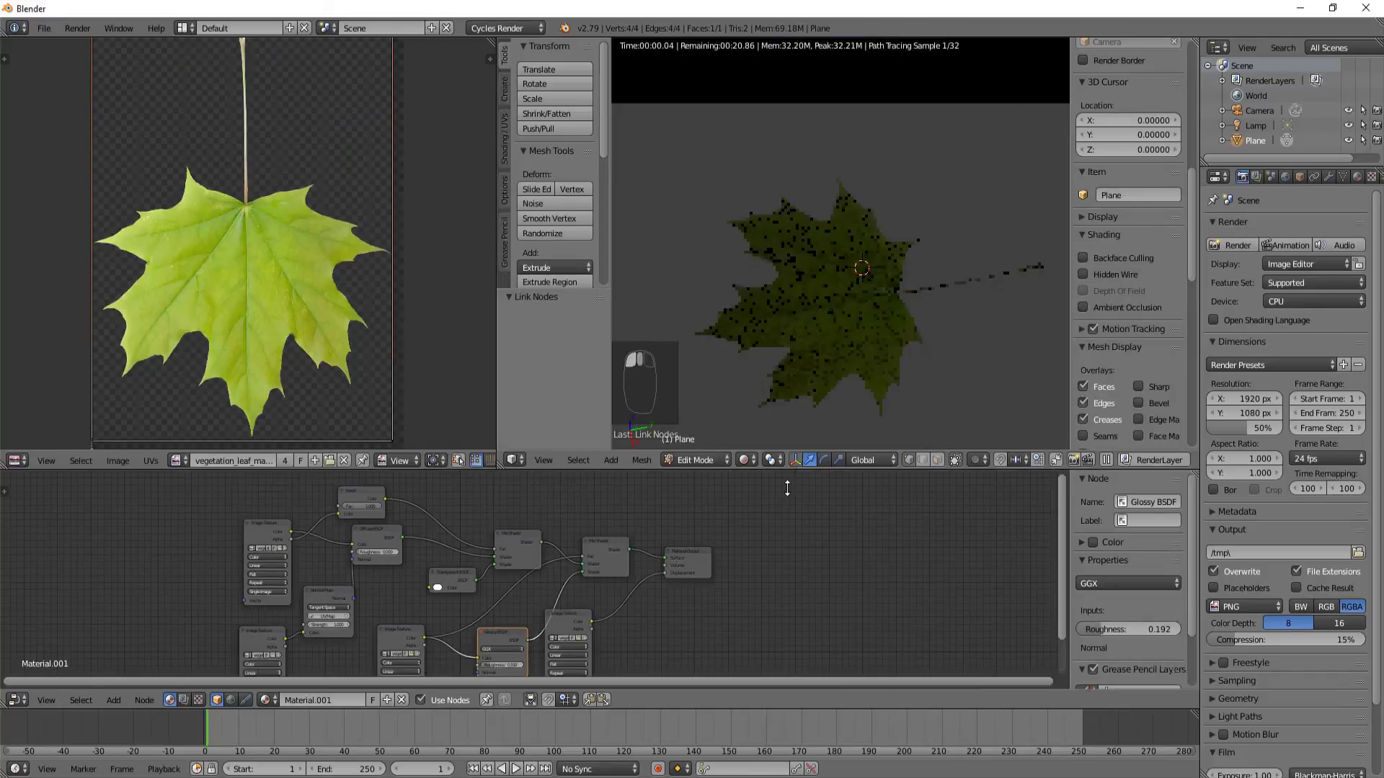
scroll(834, 381, "up", 5)
scroll(830, 378, "down", 1)
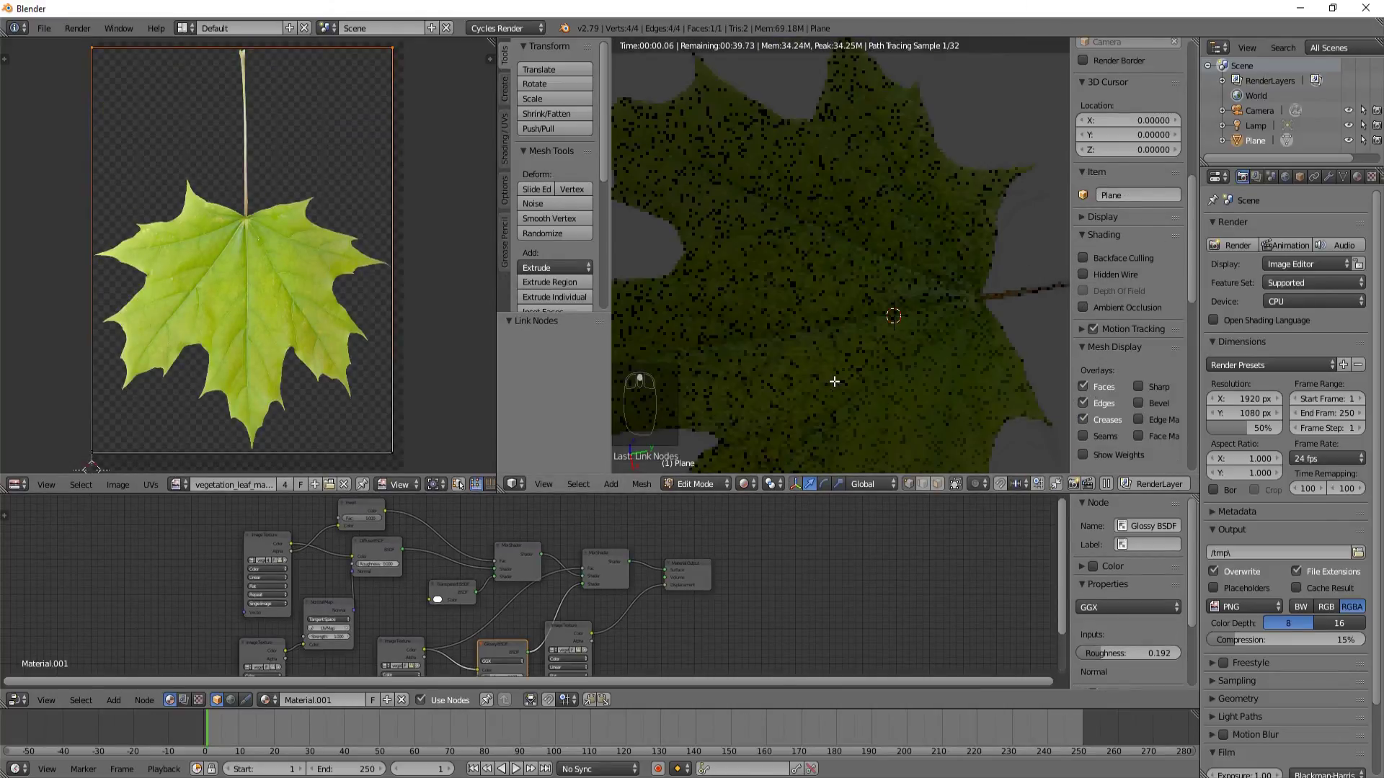
scroll(828, 366, "down", 2)
scroll(902, 312, "down", 1)
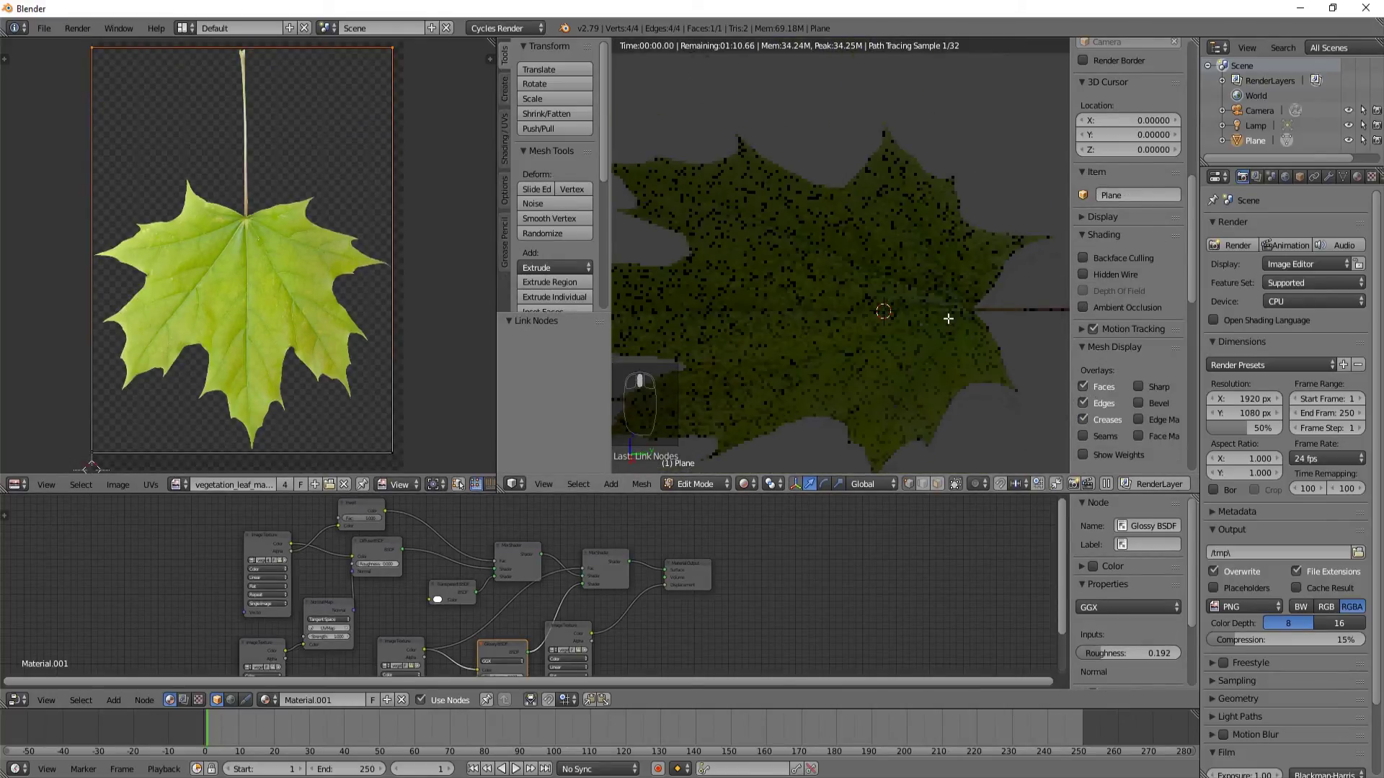
scroll(949, 376, "up", 1)
scroll(979, 311, "up", 1)
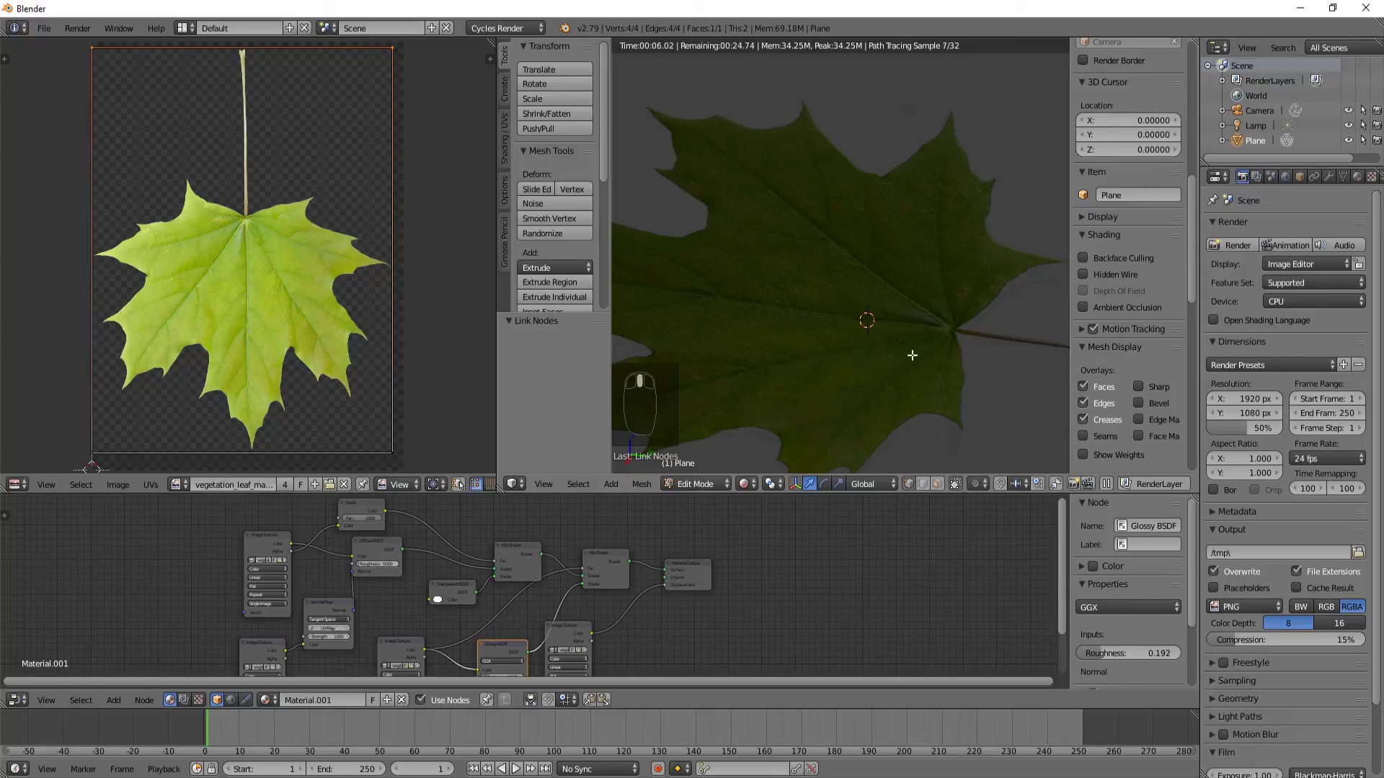
middle_click_drag(911, 355, 910, 353)
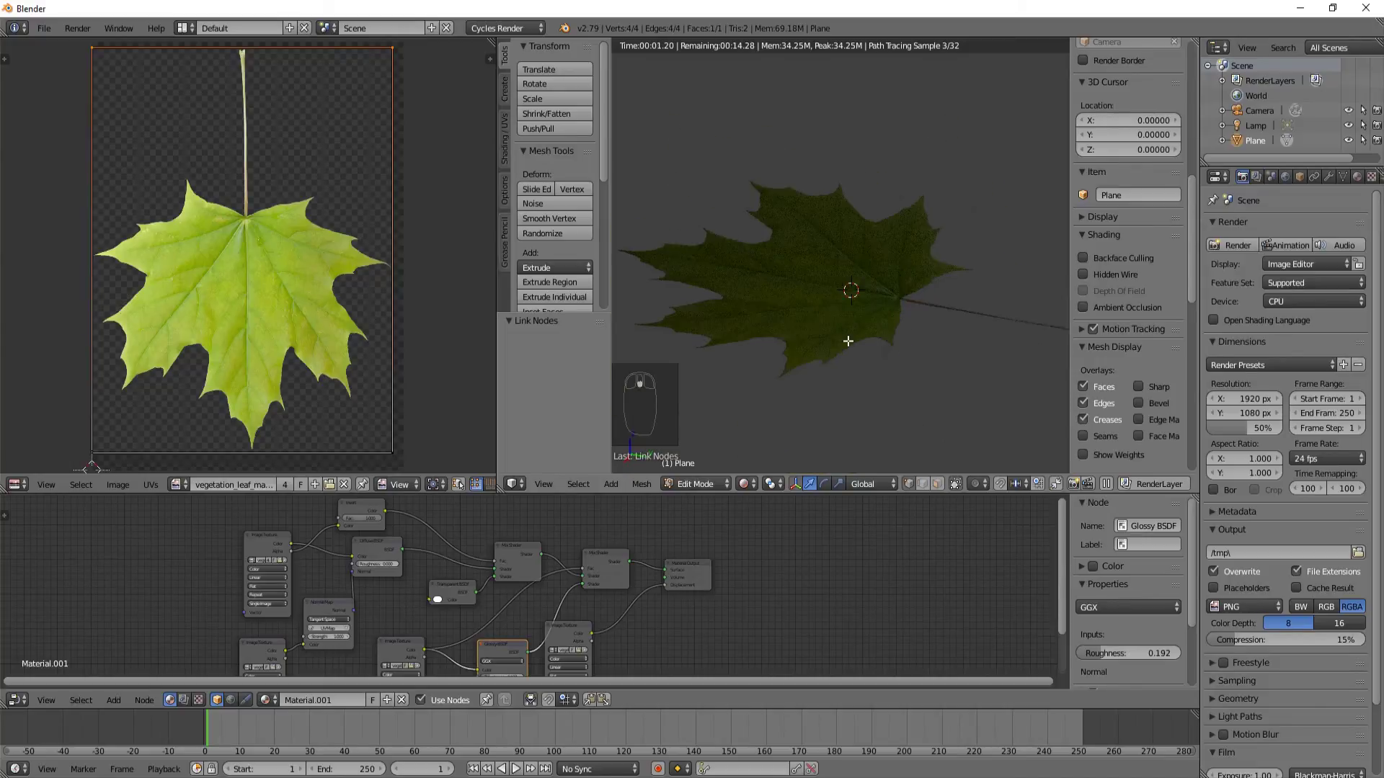
Step: Add a plane, move it below the leaf and scale it up about 5.254 times
key("shift+a")
left_click(845, 364)
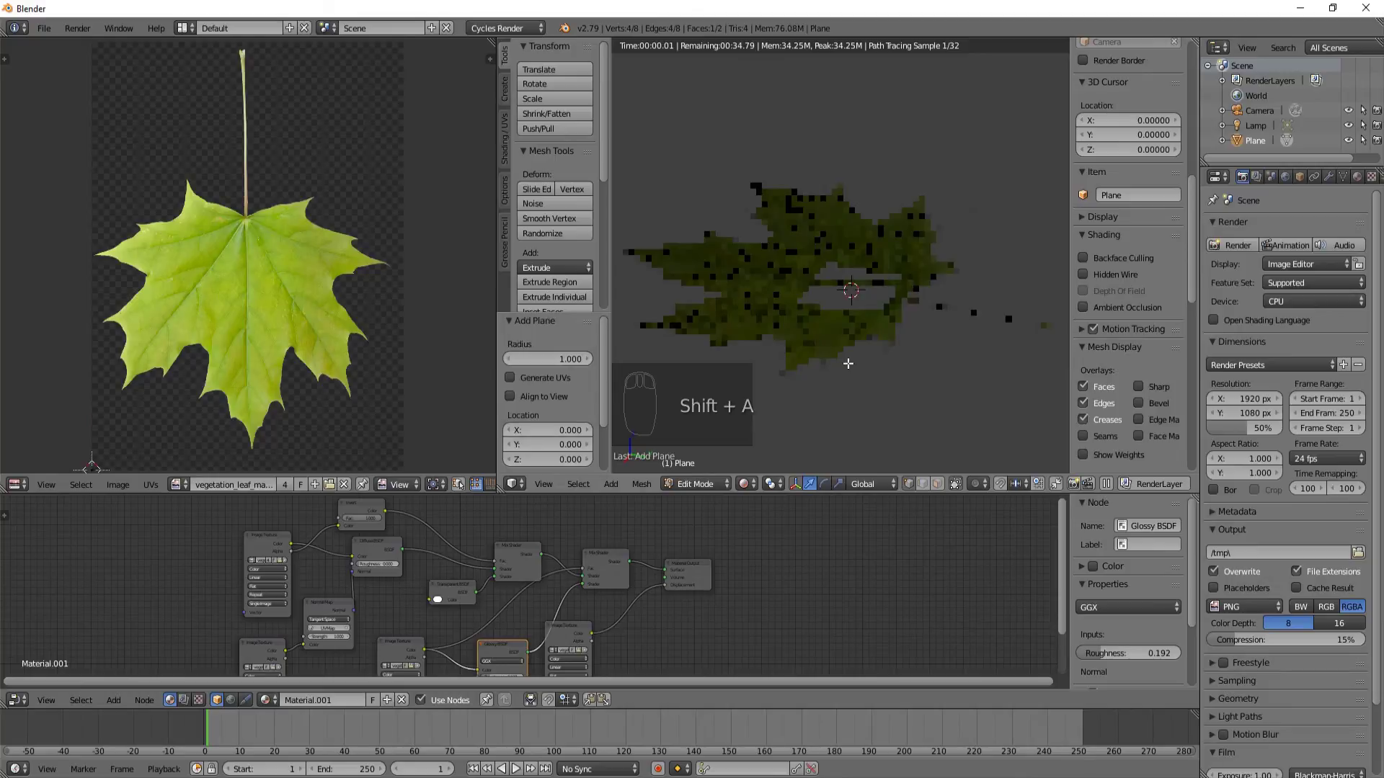
key("g")
left_click(930, 387)
key("s")
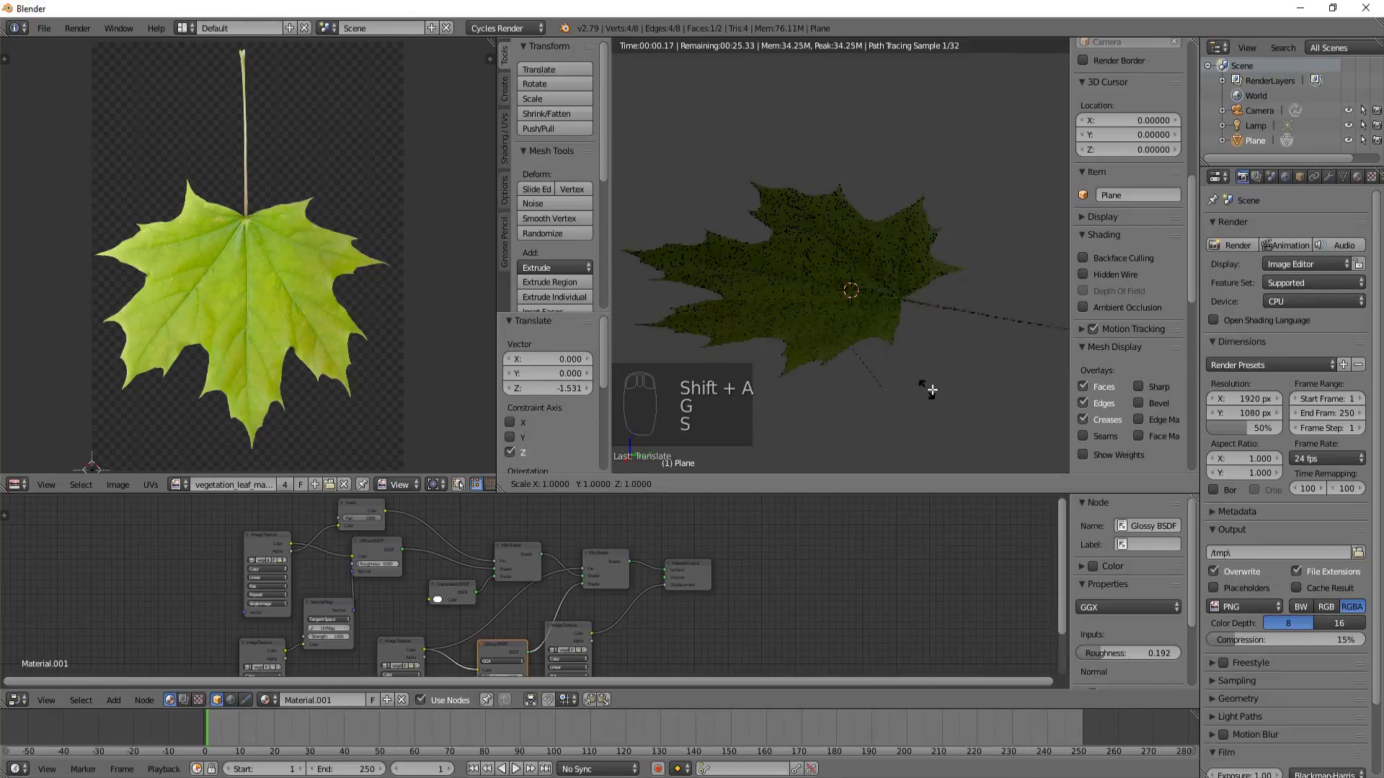
left_click(955, 225)
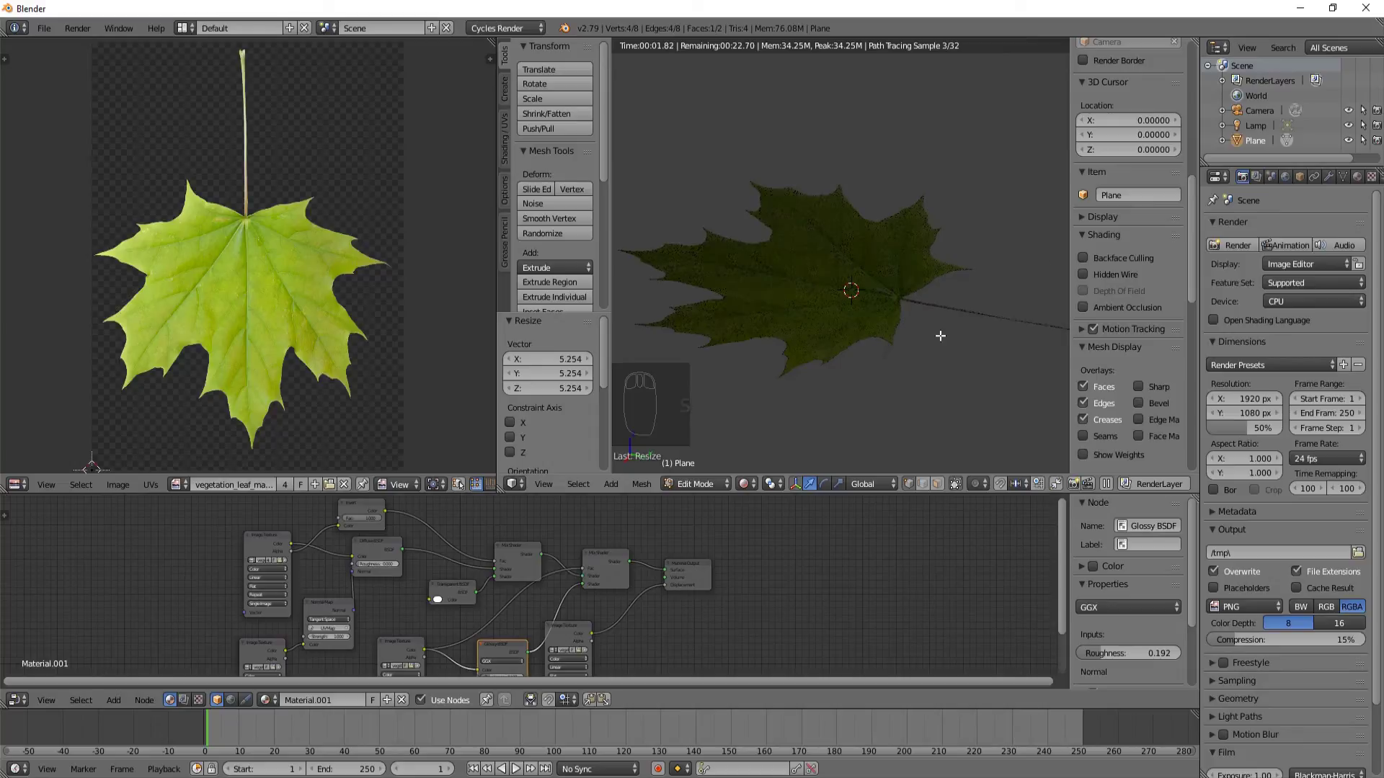
right_click(1004, 318)
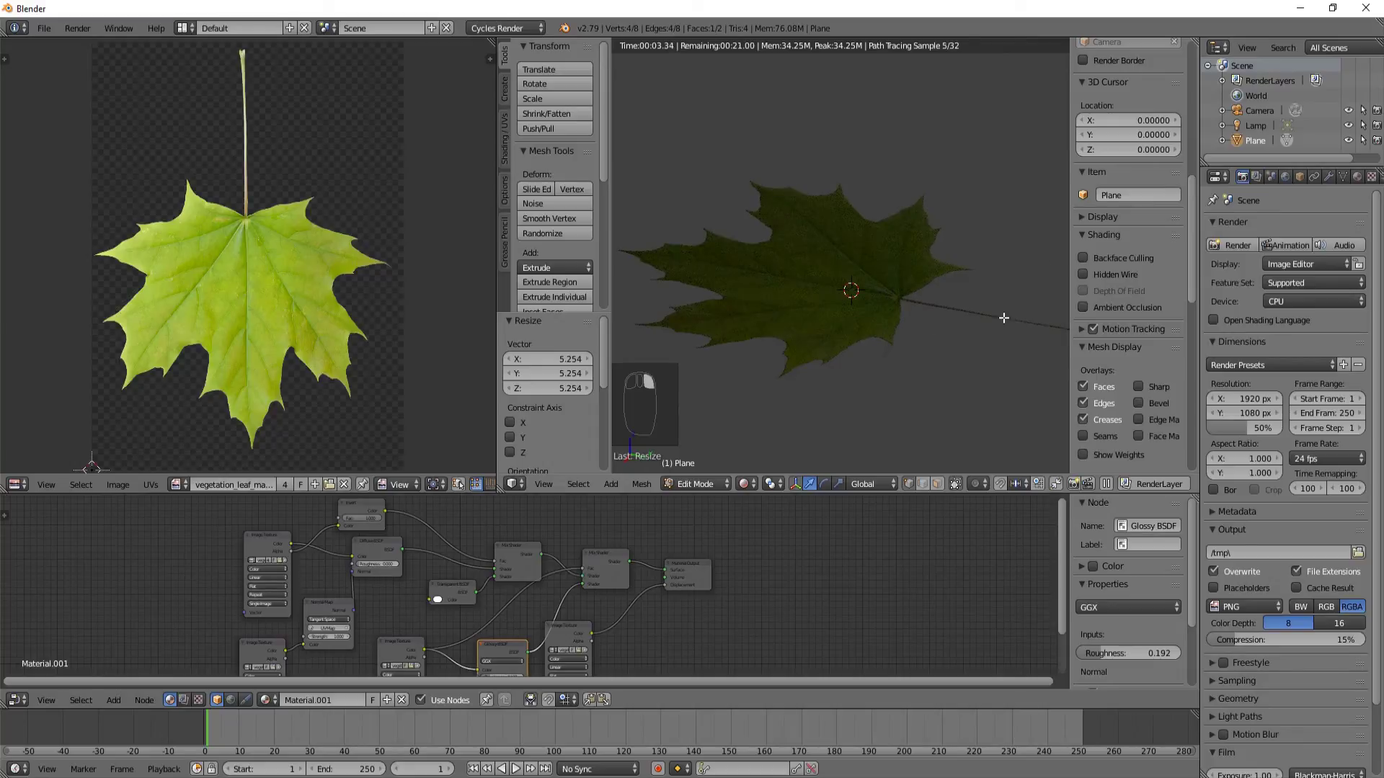
Step: Raise the world background colour value to about 0.095 and split the 3D view in two
left_click(1287, 176)
left_click(1317, 327)
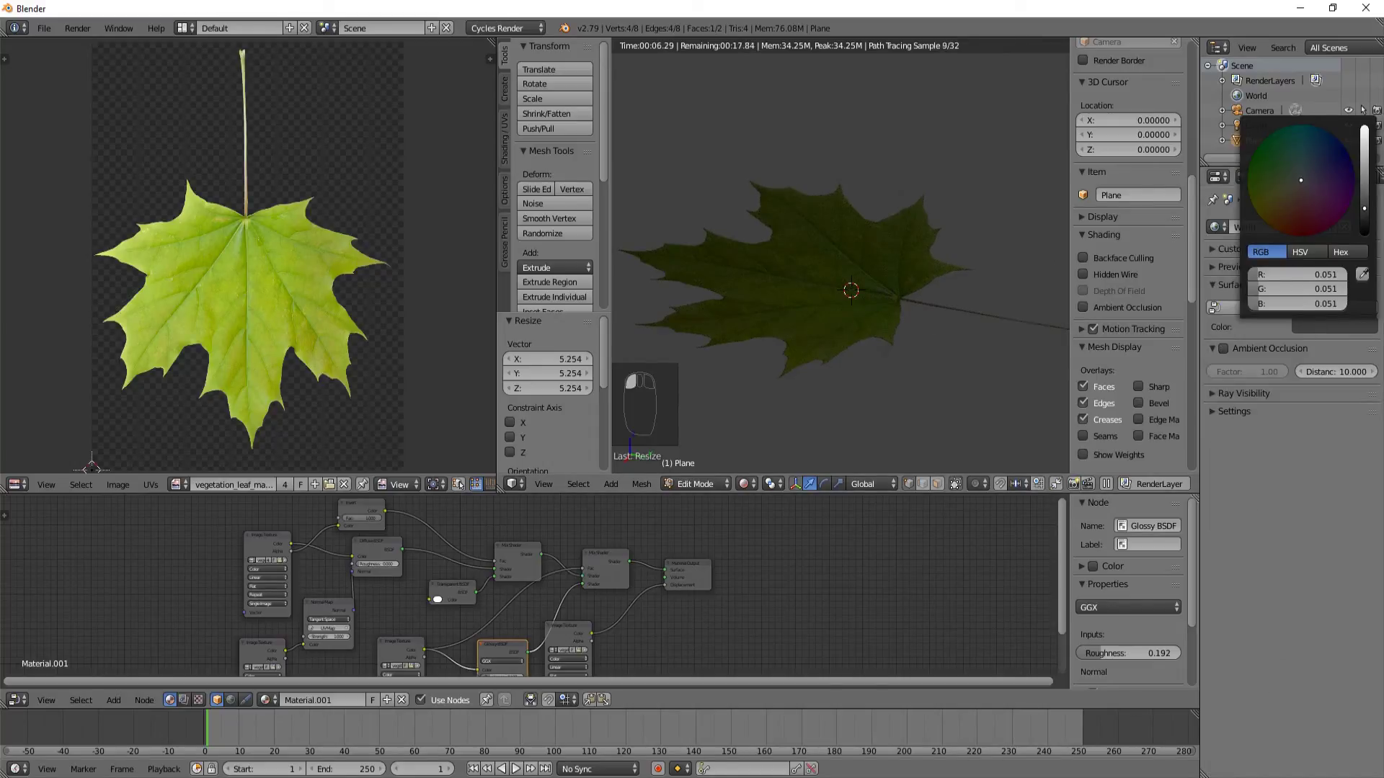
scroll(1317, 327, "up", 1)
scroll(1316, 327, "down", 5)
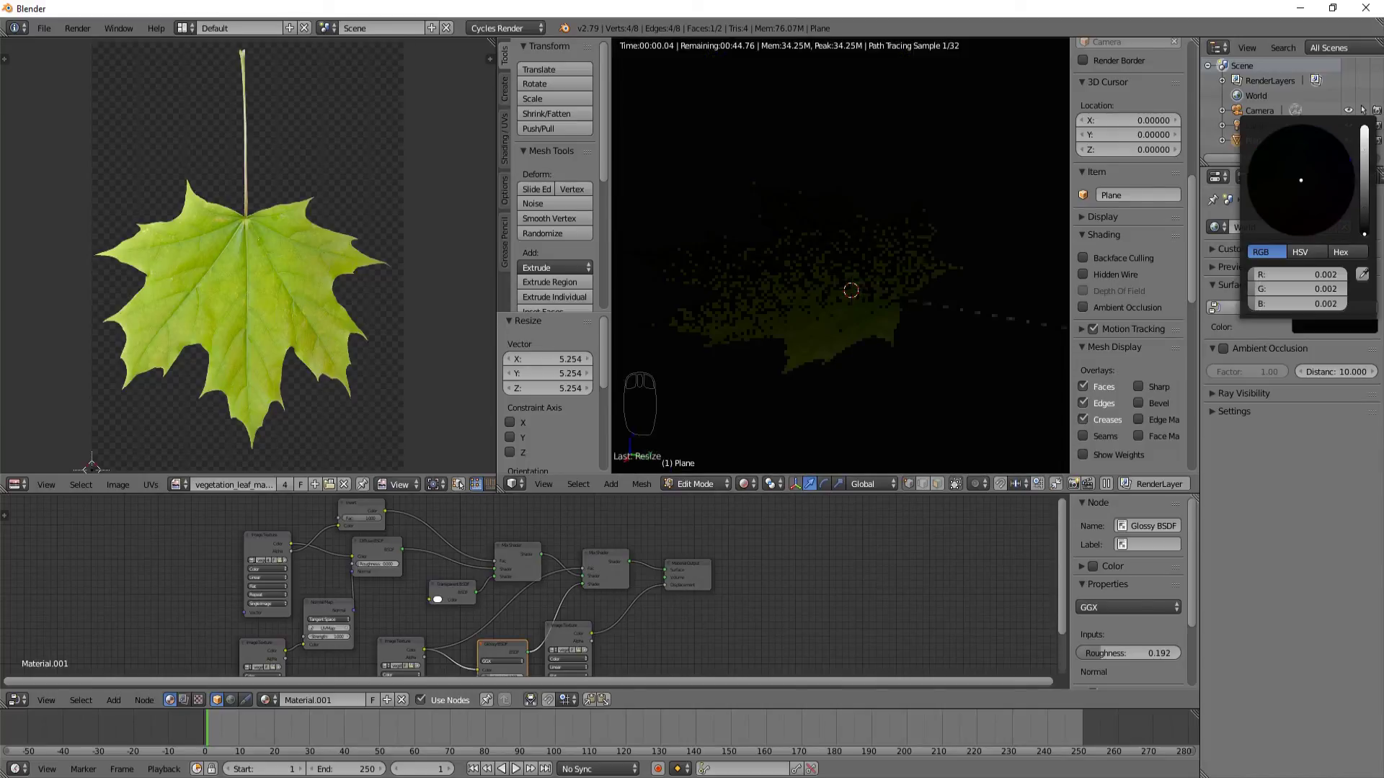
scroll(1317, 327, "up", 5)
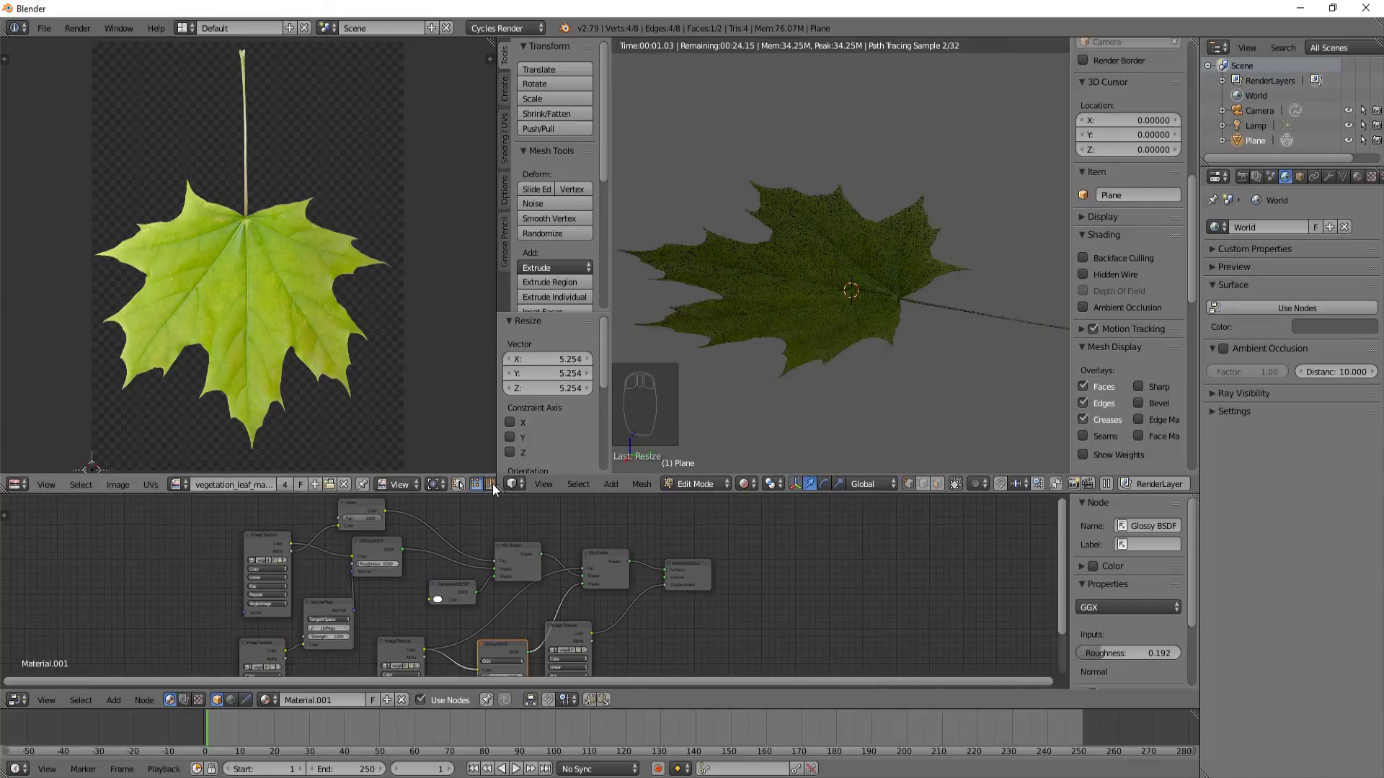
left_click_drag(494, 489, 784, 433)
Step: Hide the tool shelves and sidebars, widen the 3D views and narrow the image editor
key("t")
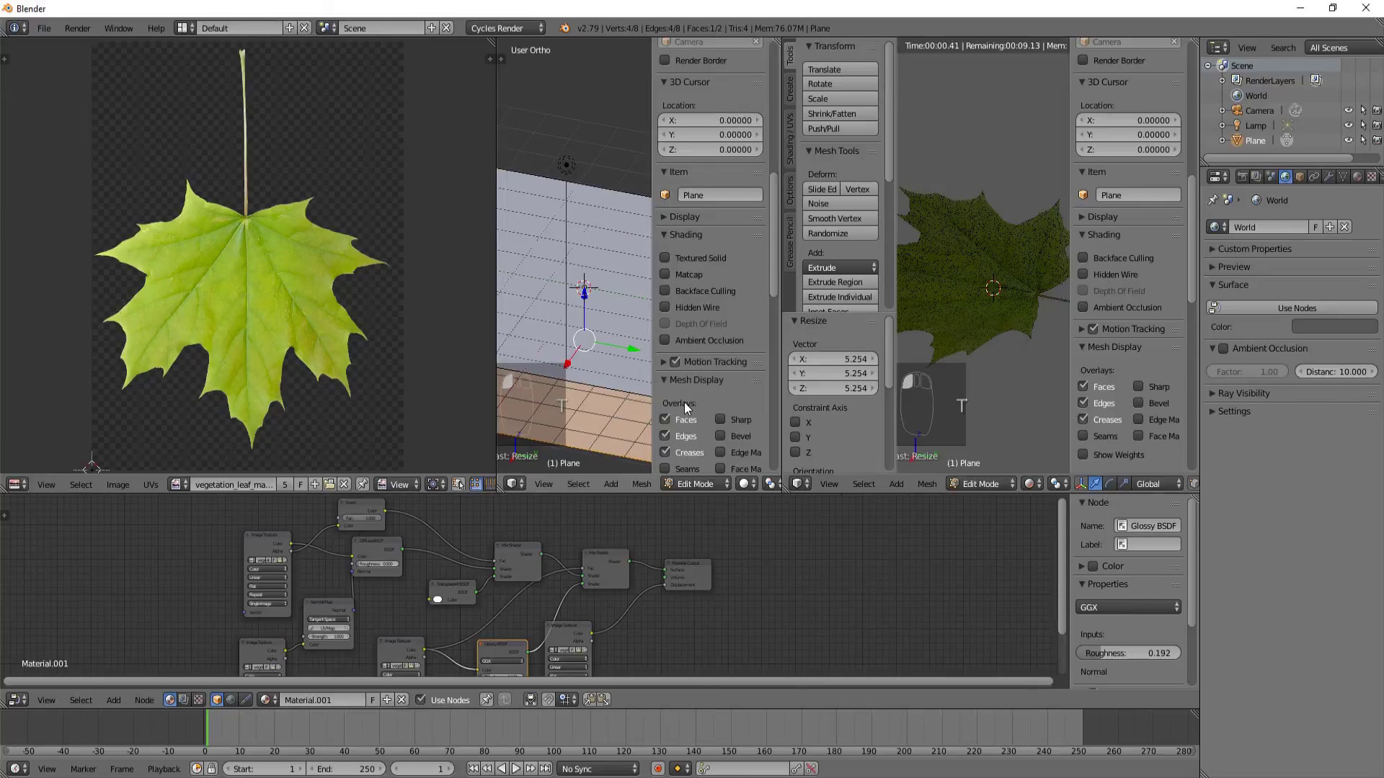
key("y")
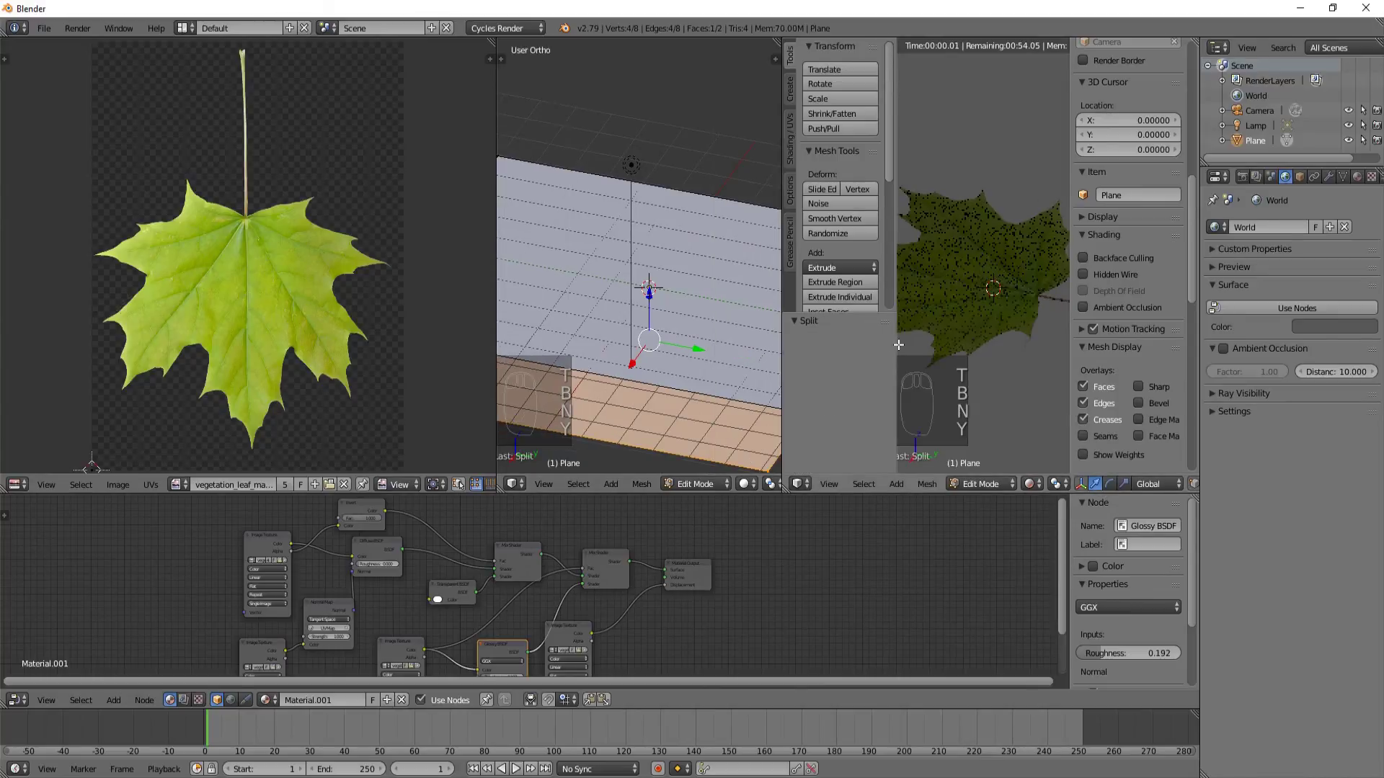
key("t")
key("n")
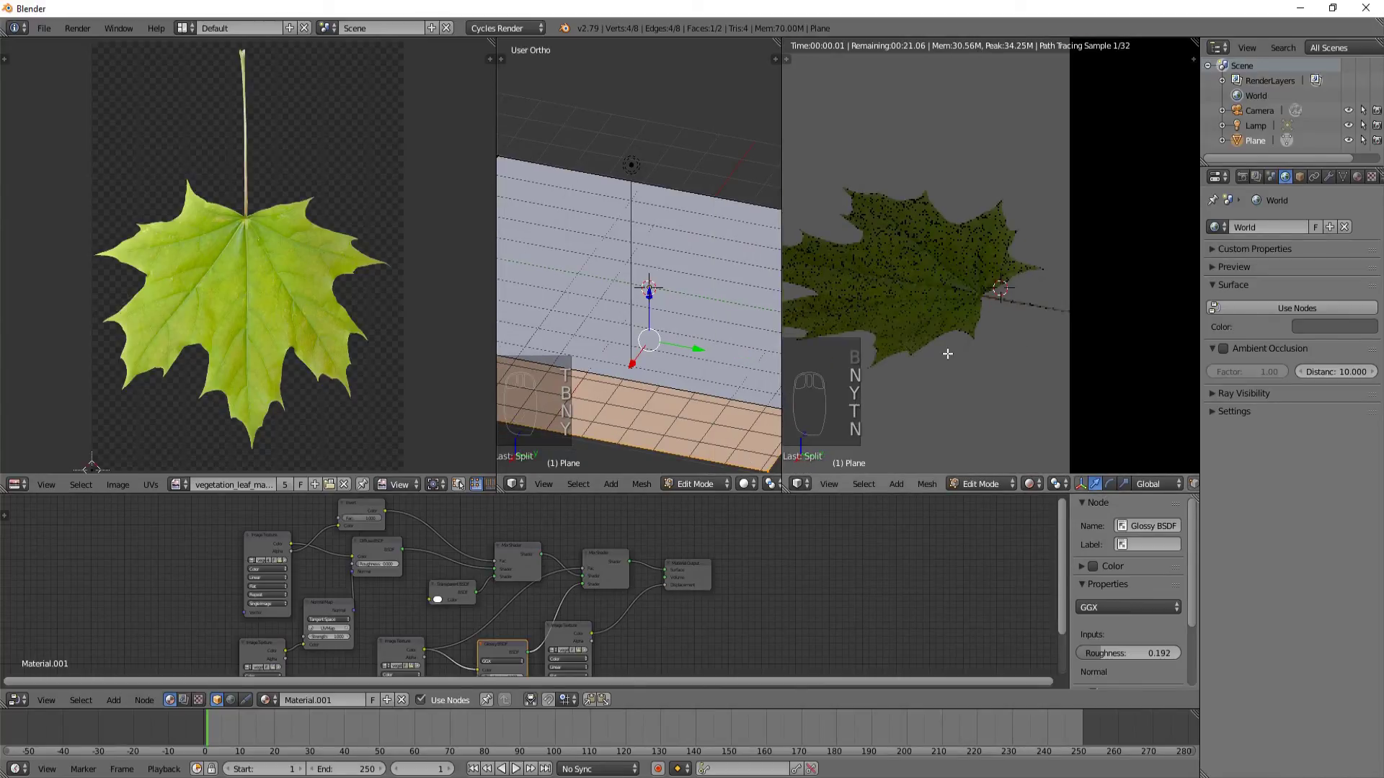
left_click_drag(782, 319, 862, 319)
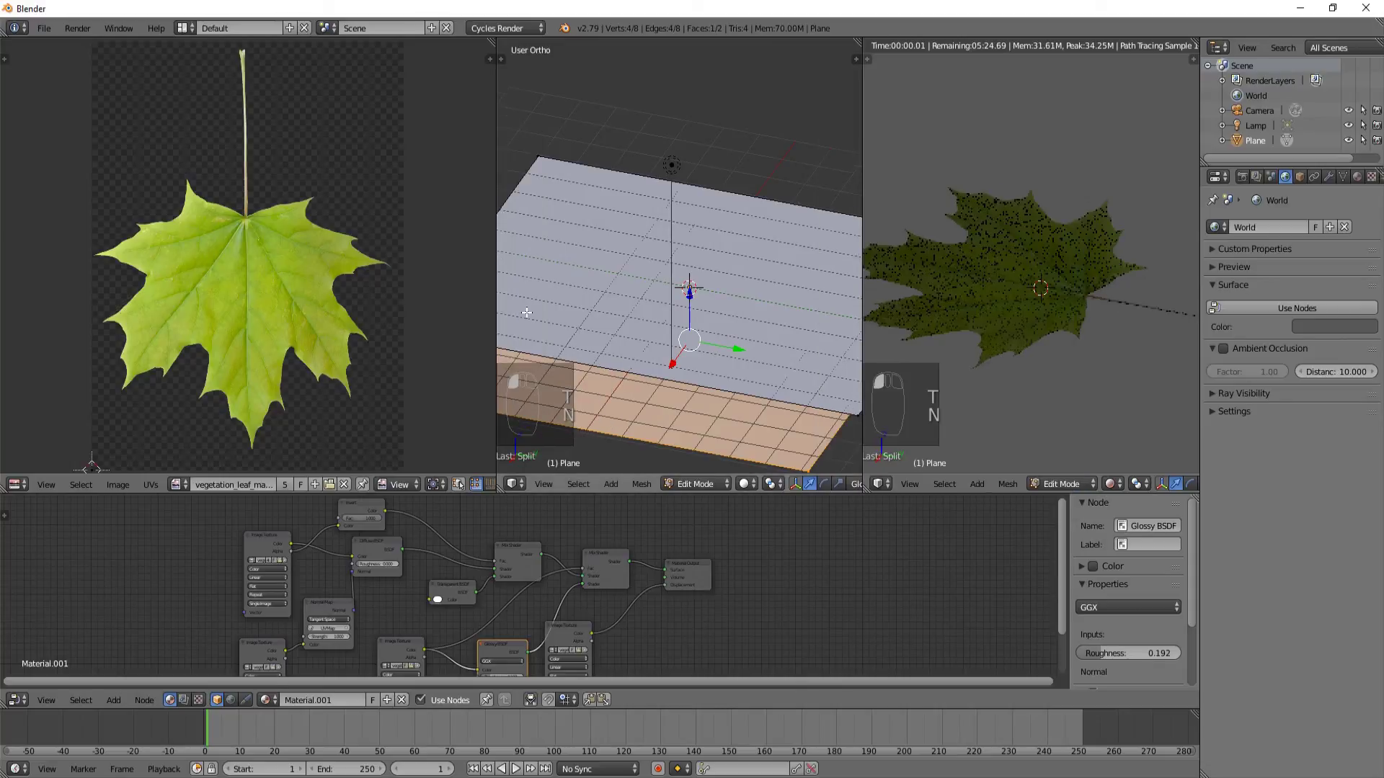
left_click_drag(496, 312, 277, 311)
scroll(648, 361, "down", 3)
middle_click_drag(649, 353, 812, 216)
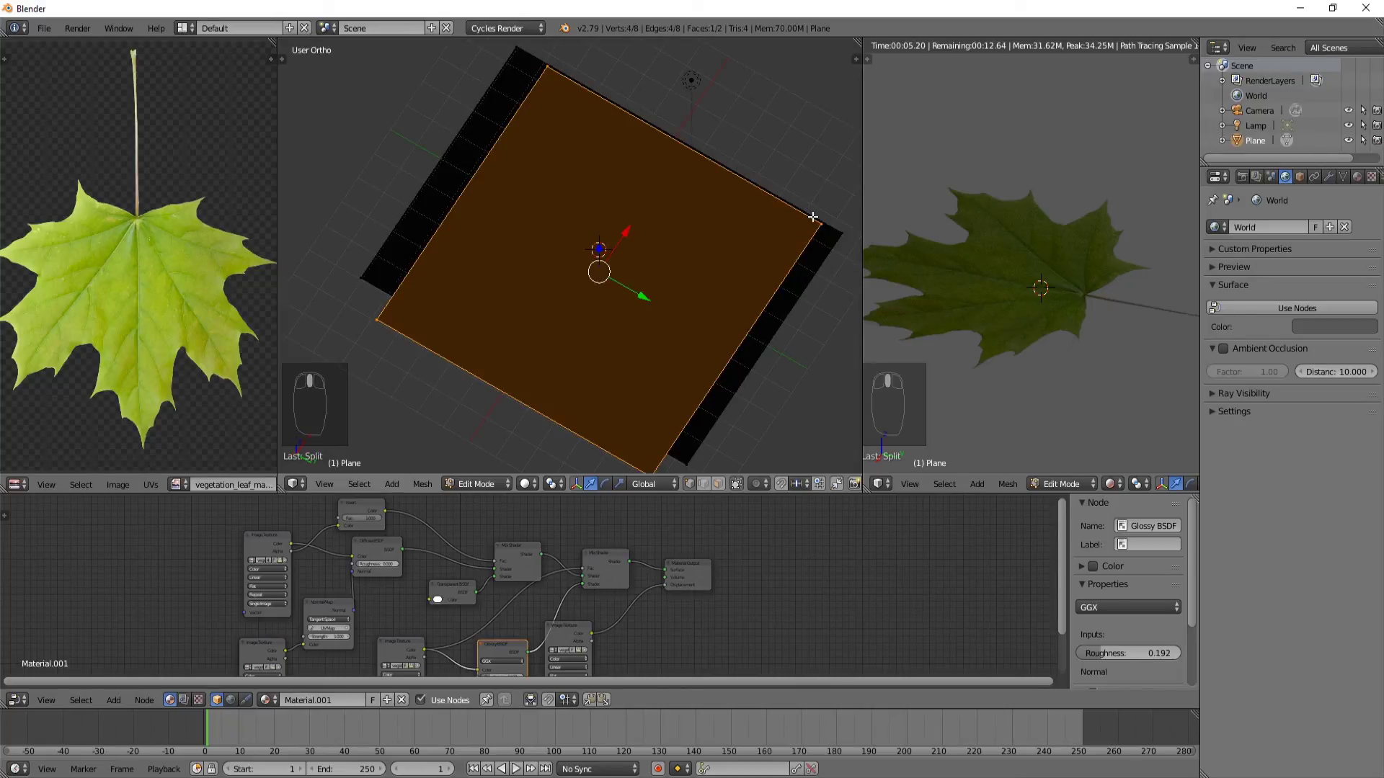
Step: Show the leaf in front view and undo back to a single four-vertex face
key("KP_1")
middle_click_drag(669, 294, 661, 338)
key("KP_1")
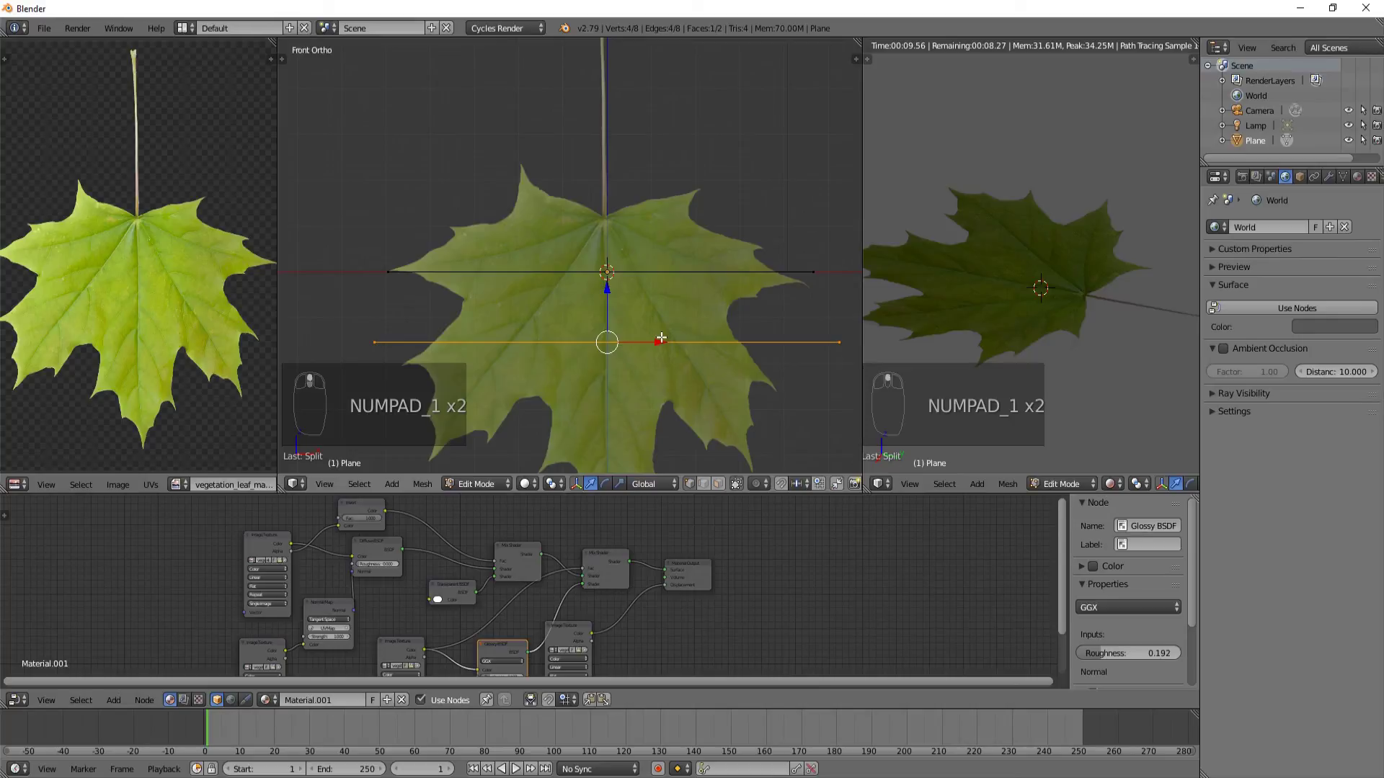
key("Tab")
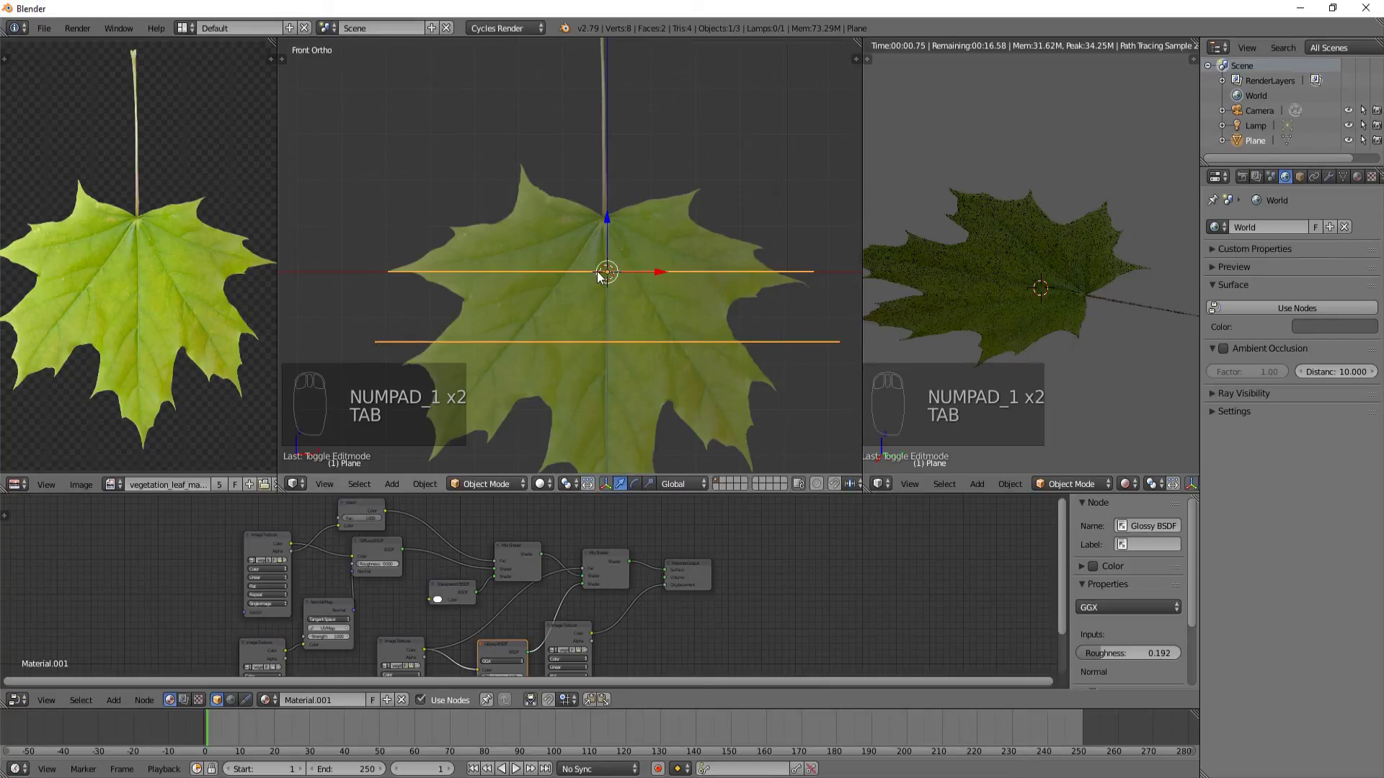
right_click(598, 276)
key("g")
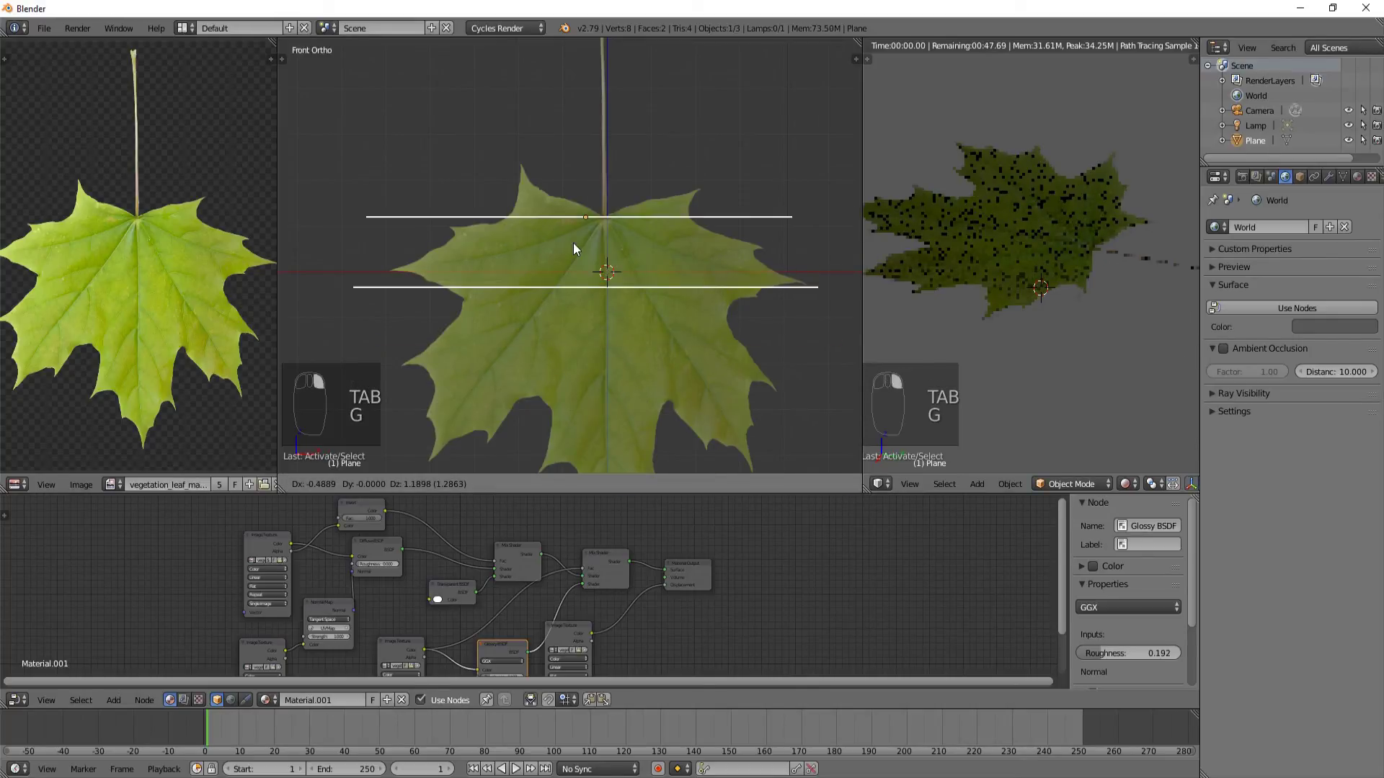
right_click(573, 244)
key("Tab")
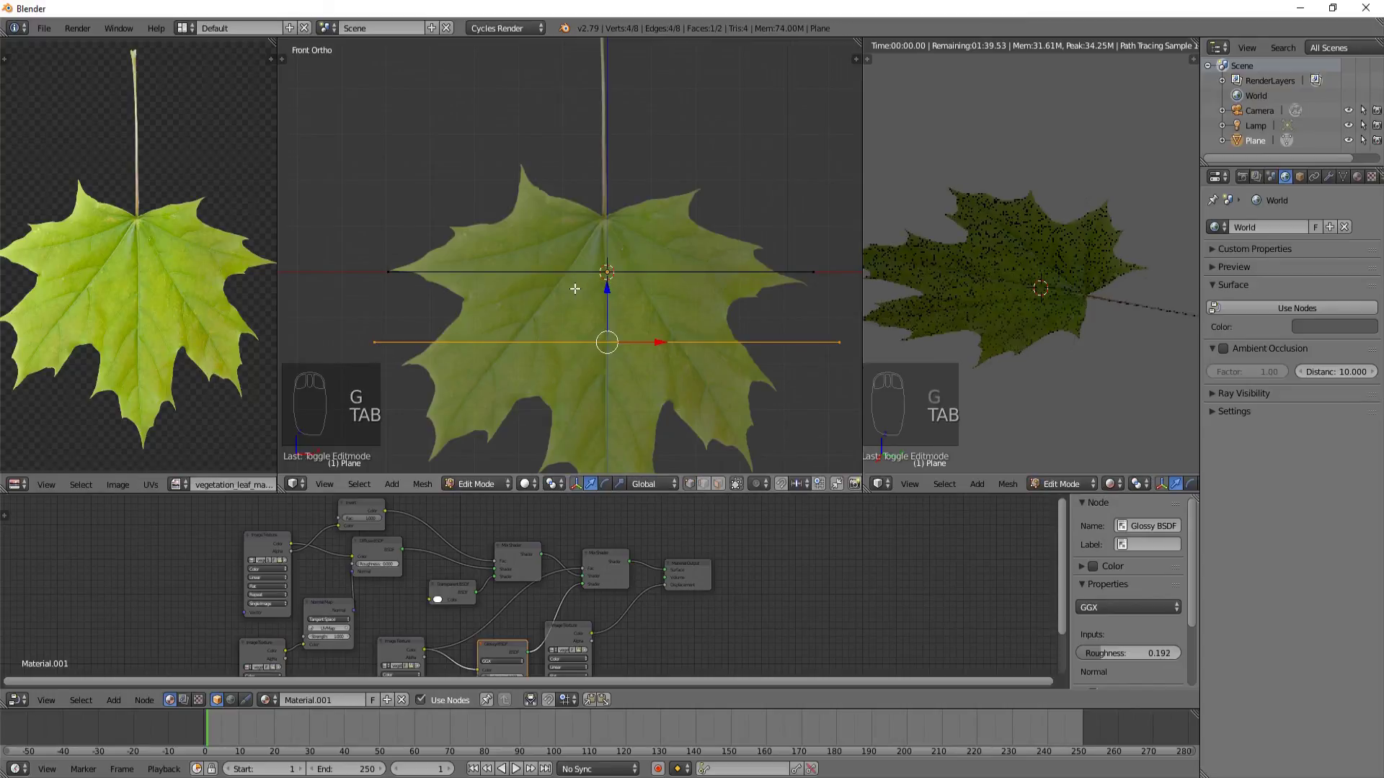
key("ctrl+z")
key("ctrl+z")
key("ctrl+z")
key("ctrl+z")
key("ctrl+z")
key("ctrl+z")
key("ctrl+z")
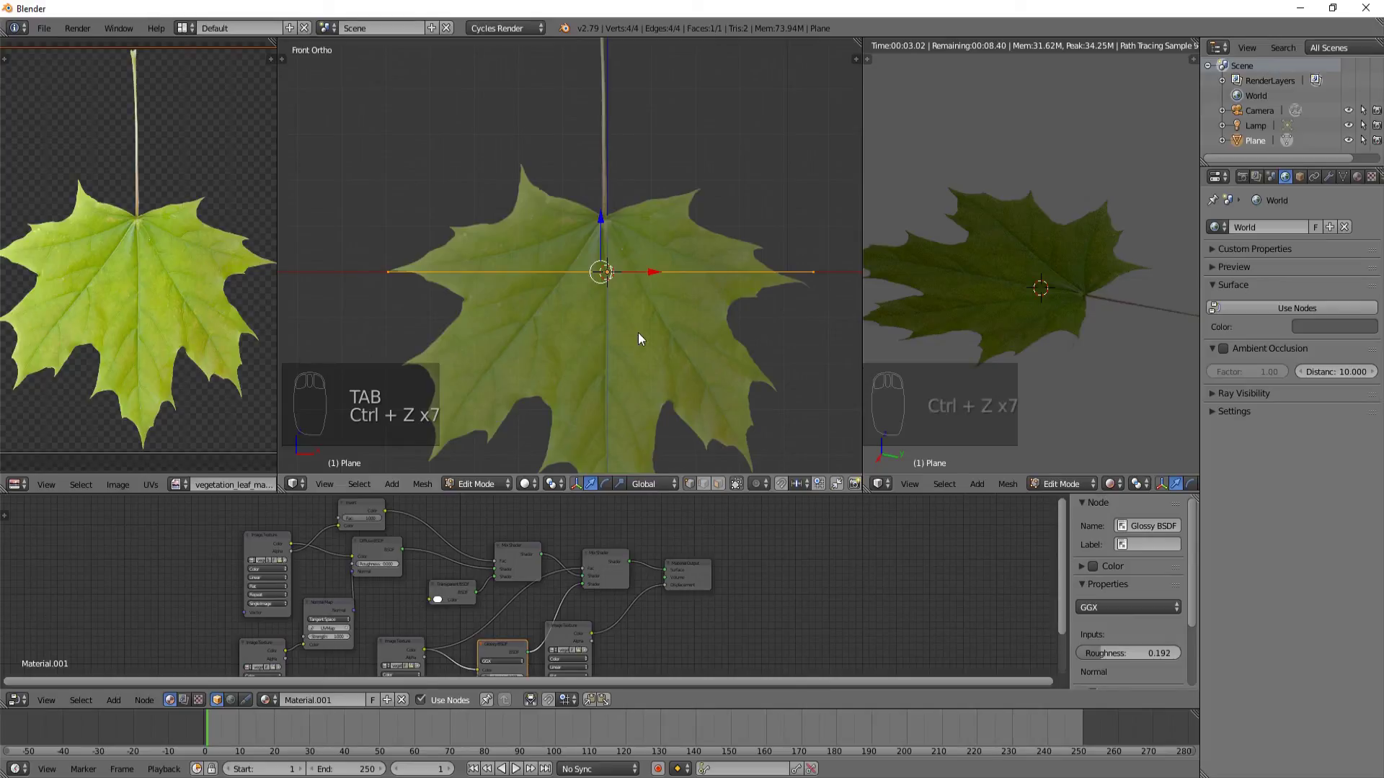
Step: Duplicate the leaf plane downward, then delete the copy
key("Tab")
key("shift+d")
key("z")
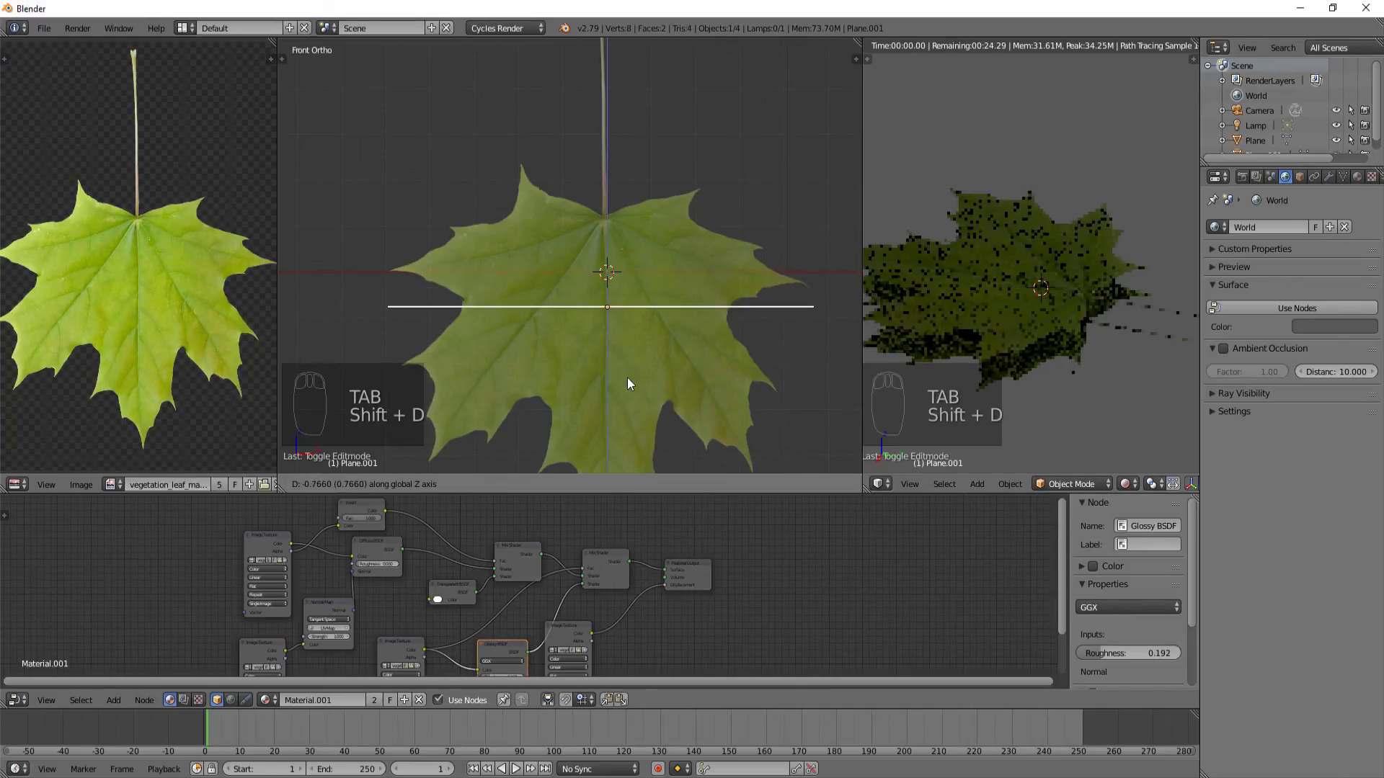
left_click(628, 379)
key("Delete")
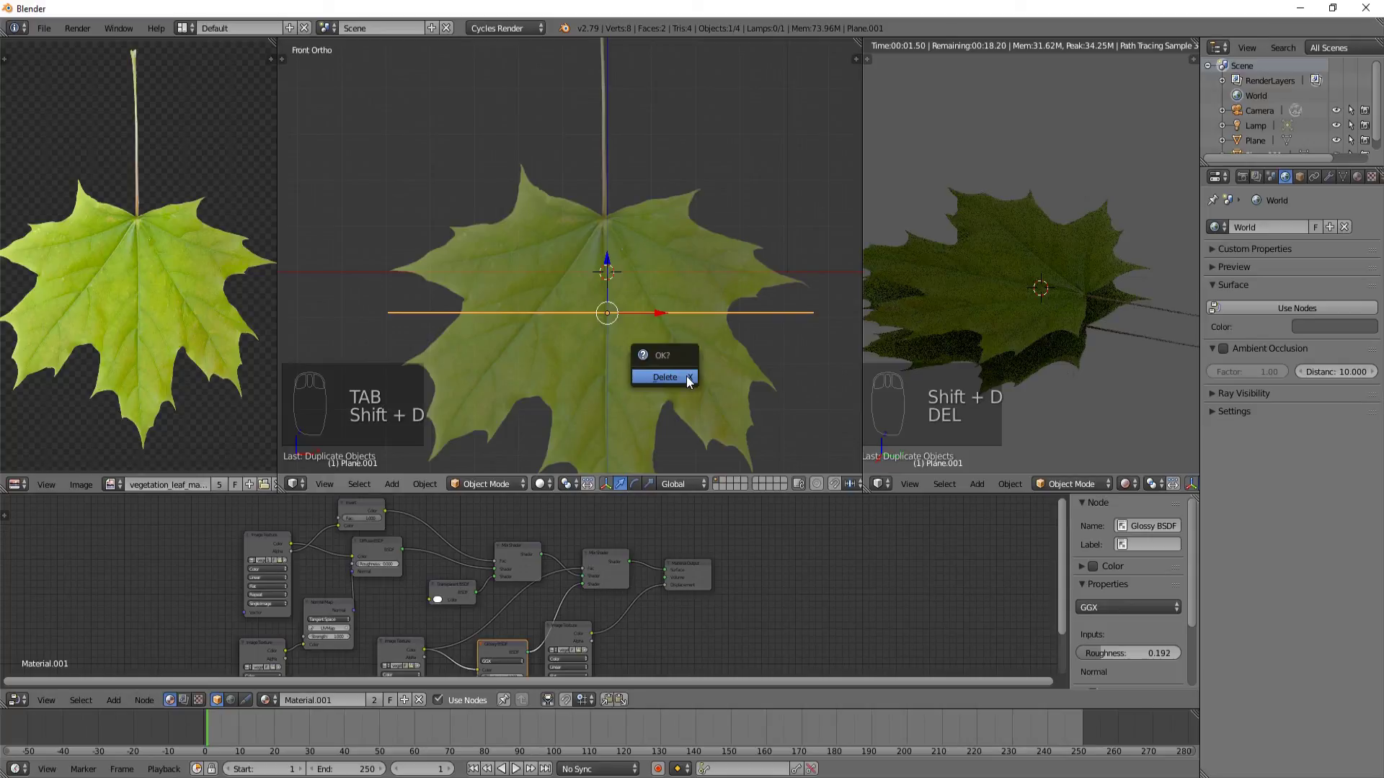
left_click(686, 377)
Step: Add a new plane, Plane.001, lower it beneath the leaf and enlarge it as ground
key("shift+a")
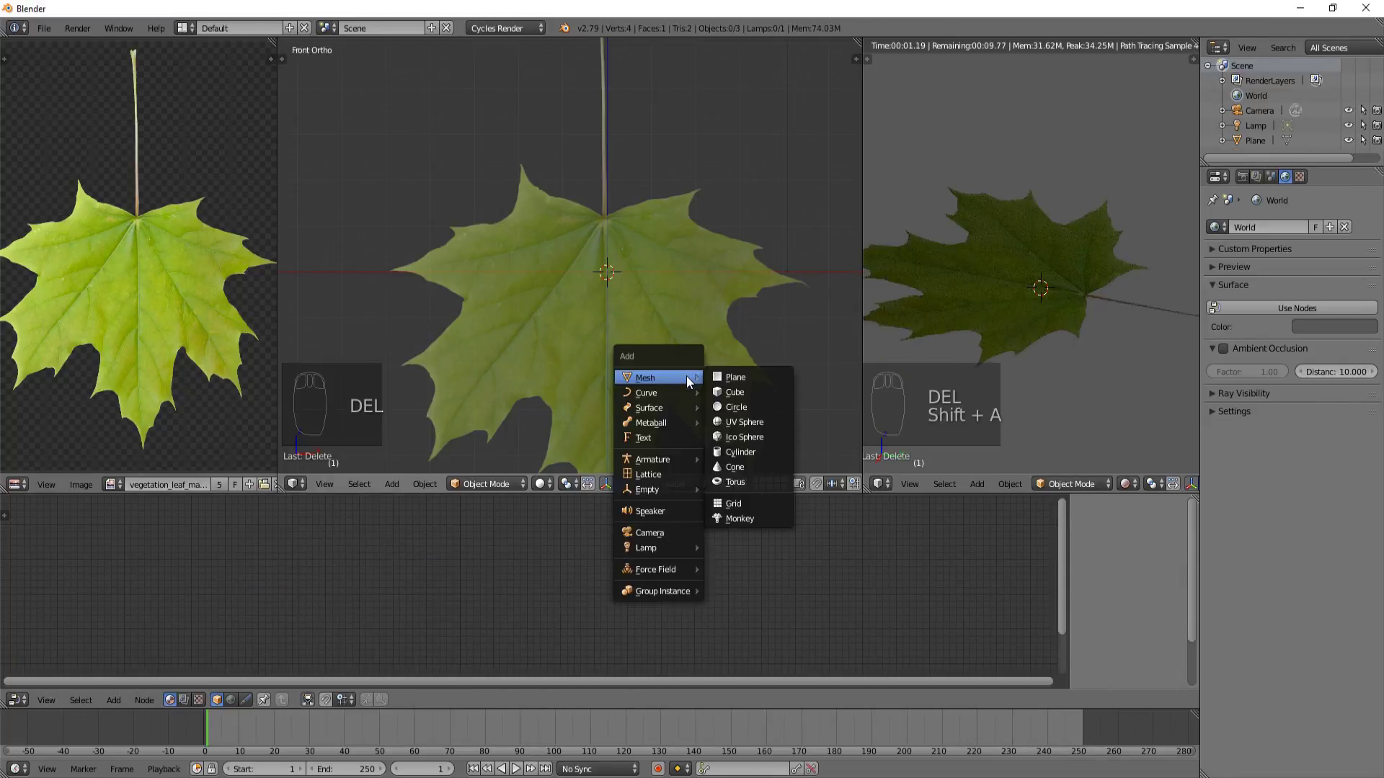
left_click(731, 377)
key("s")
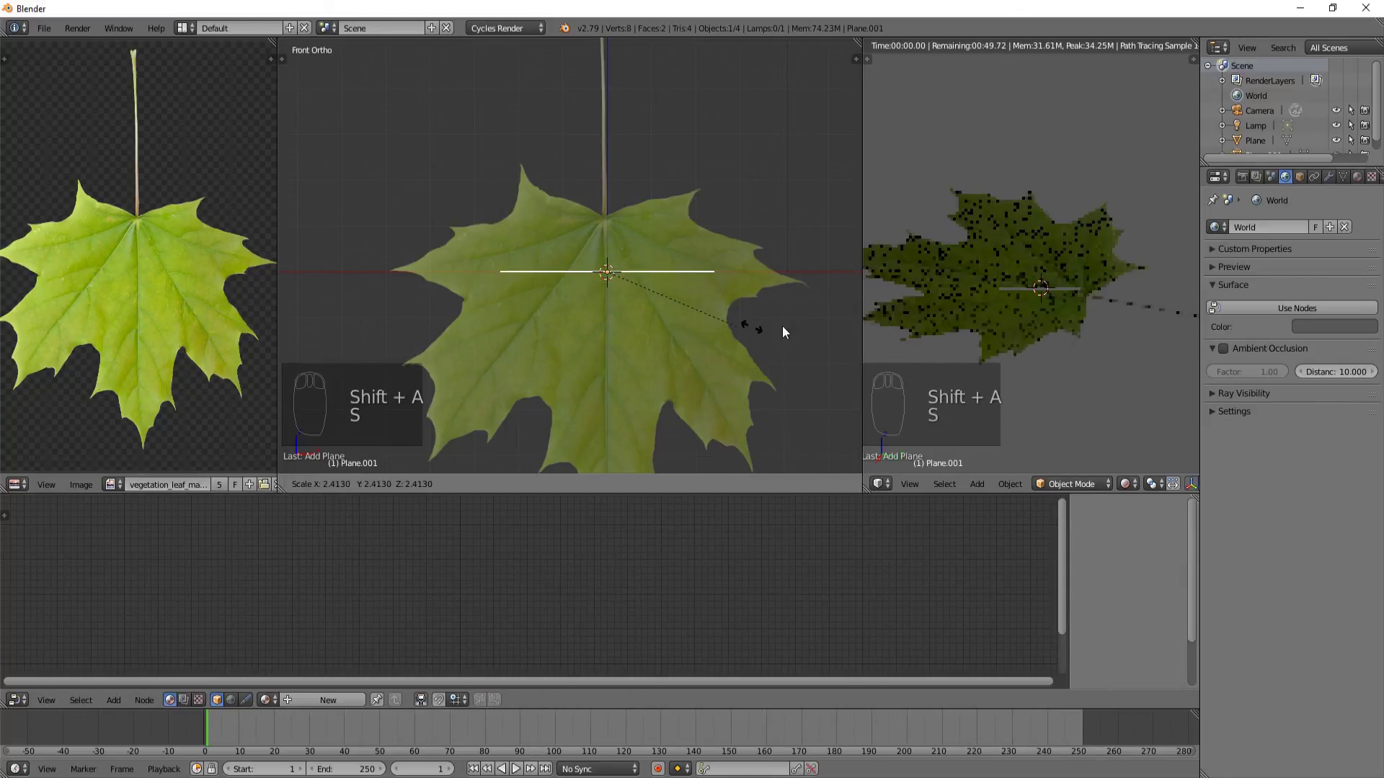
left_click(770, 317)
key("g")
left_click(780, 356)
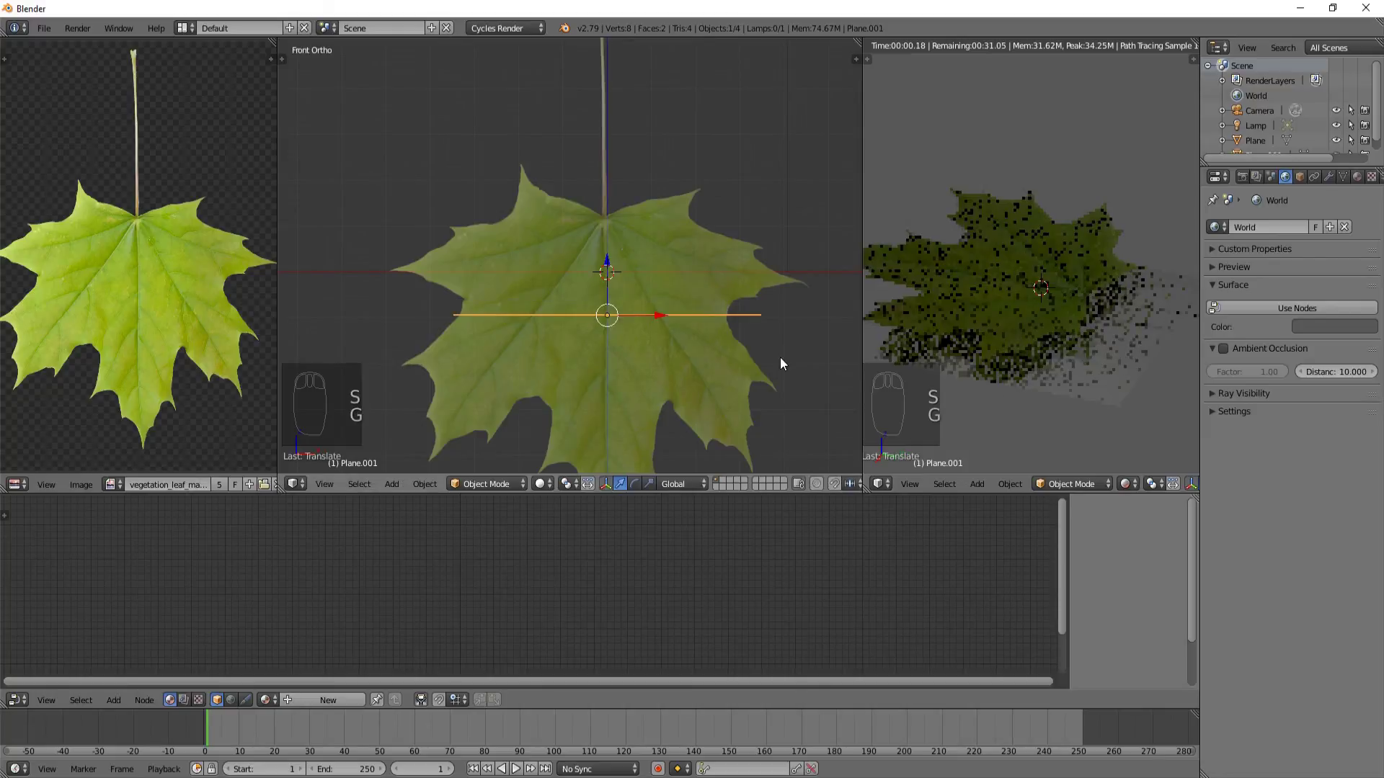
key("s")
left_click(573, 398)
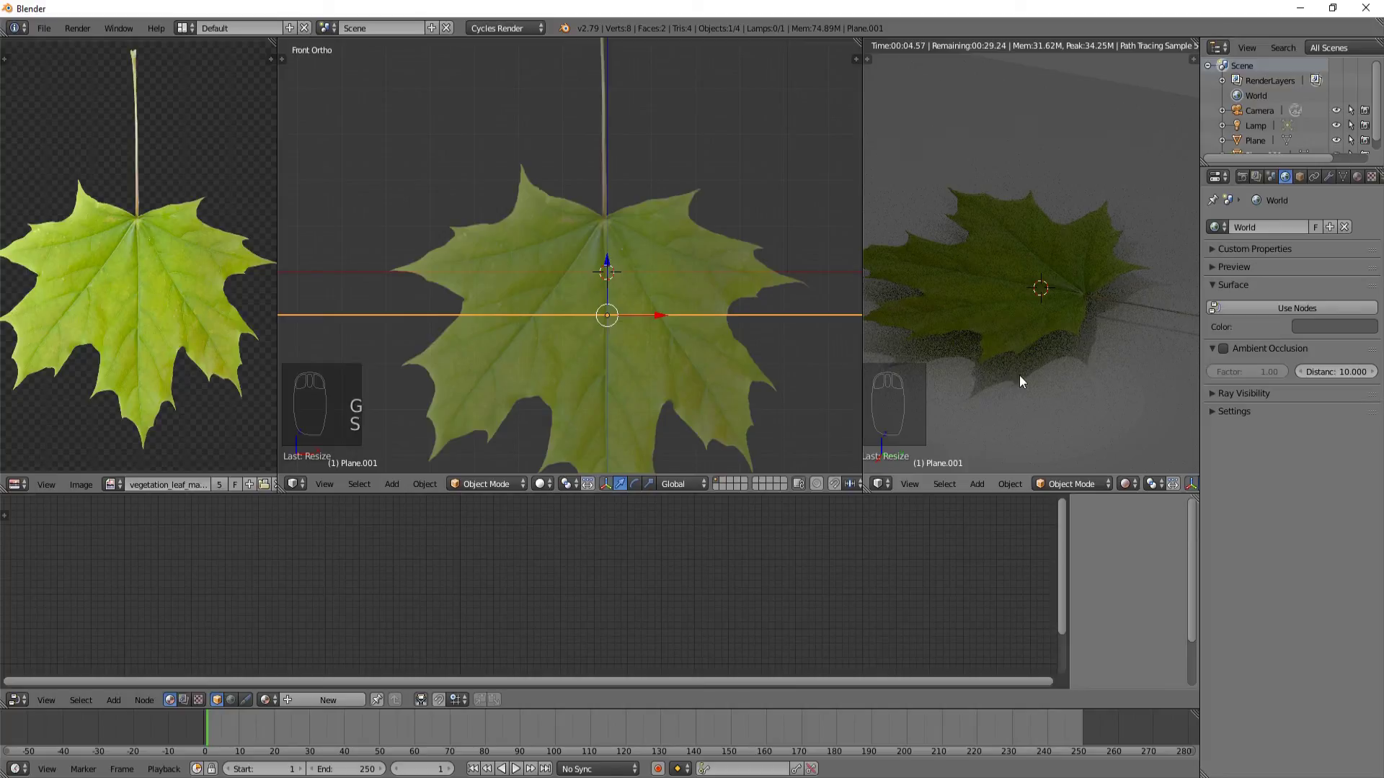
middle_click_drag(1035, 330, 867, 253)
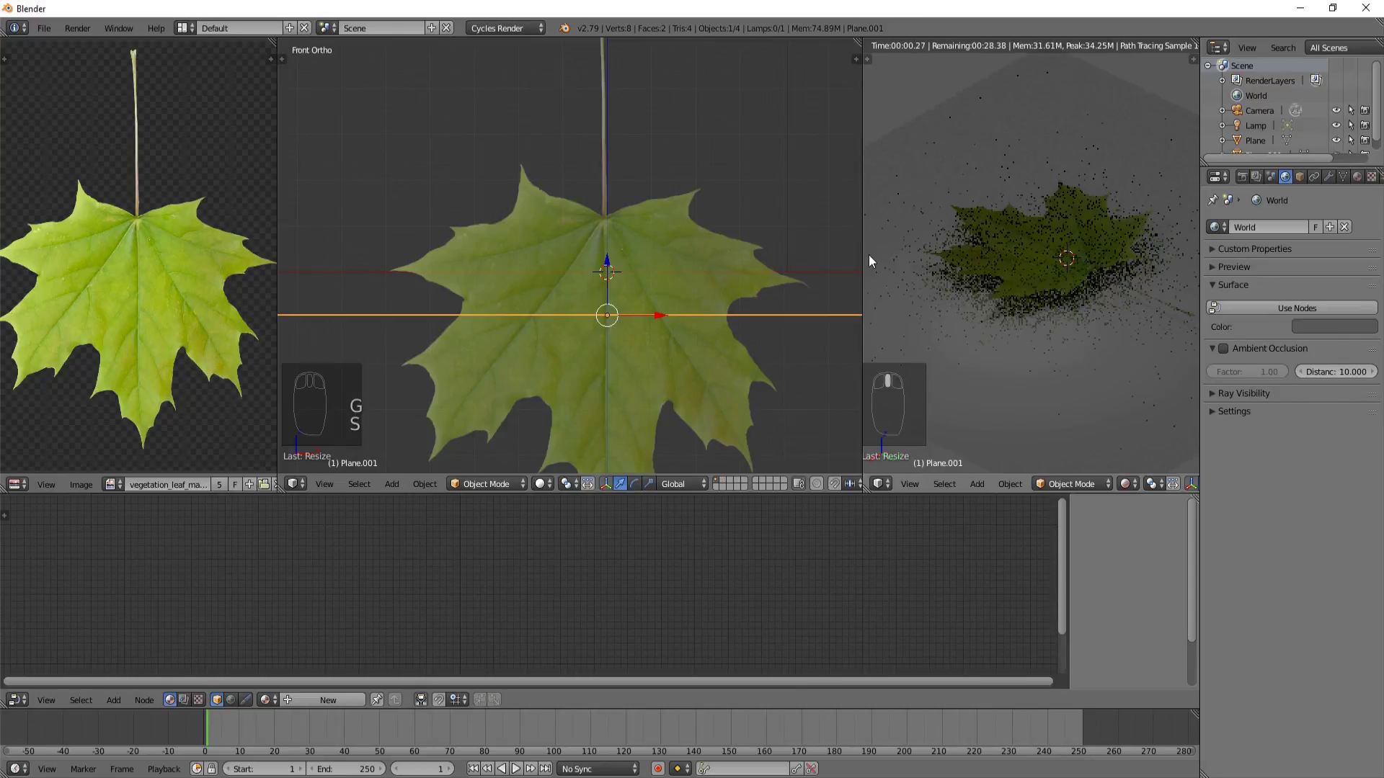
Step: Widen and centre the rendered preview, and set the Cycles render device to GPU Compute
left_click_drag(864, 256, 351, 260)
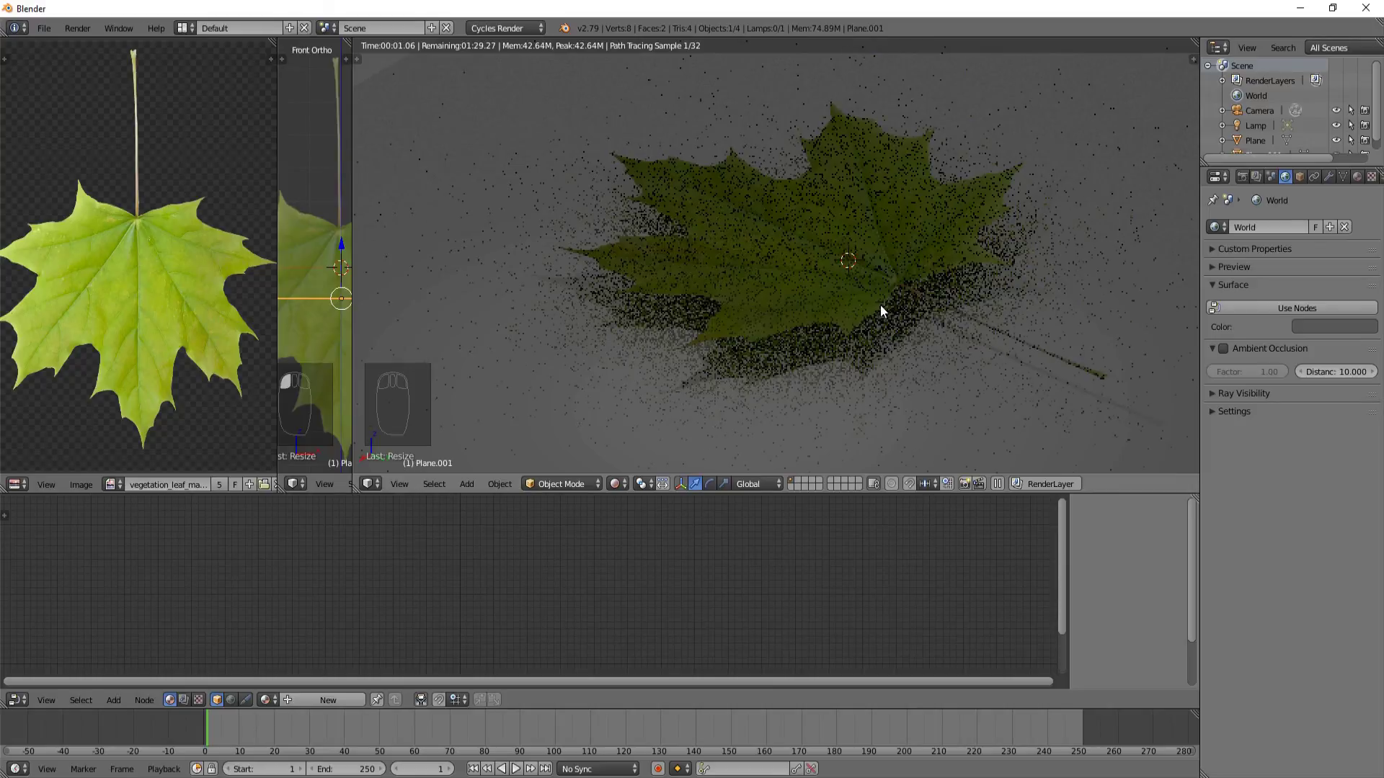
middle_click_drag(881, 307, 738, 332, "shift")
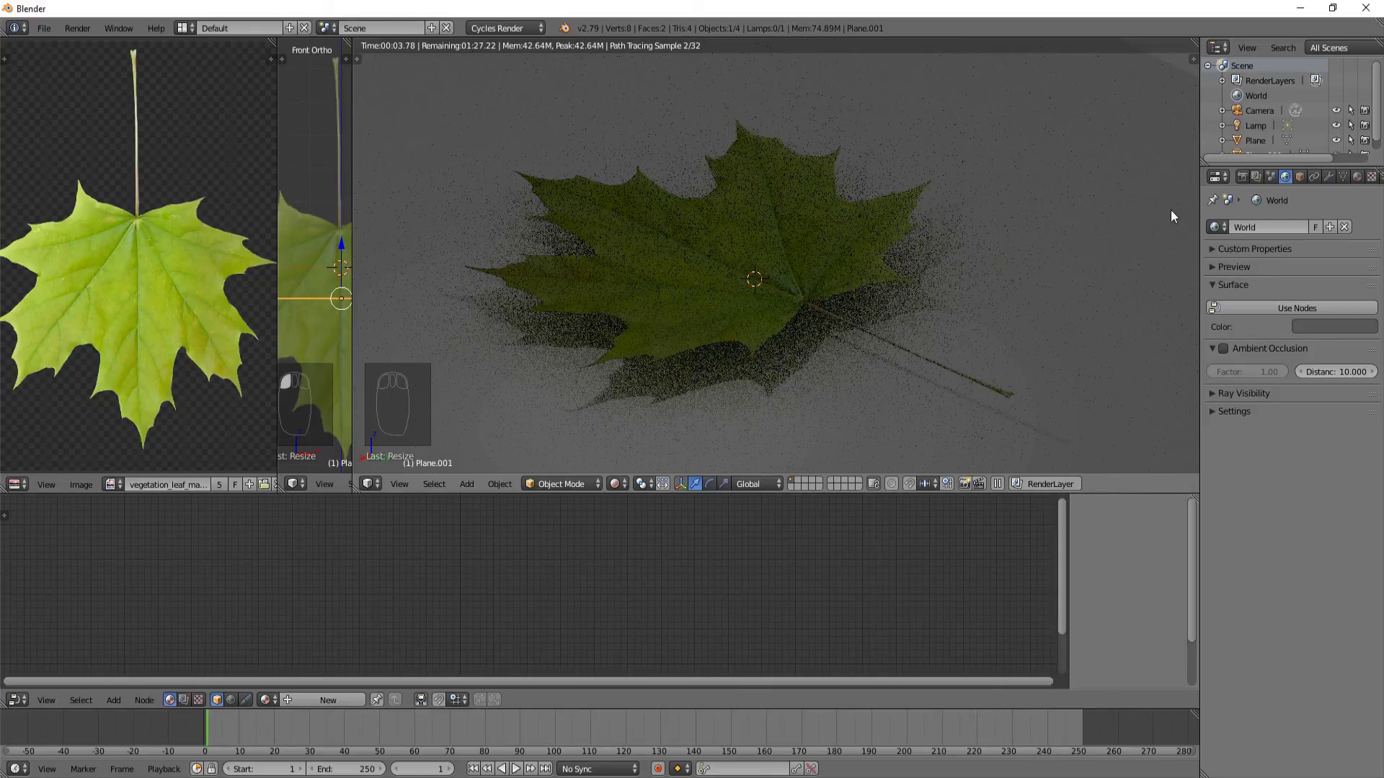
left_click(1255, 176)
left_click(1243, 176)
left_click(1287, 303)
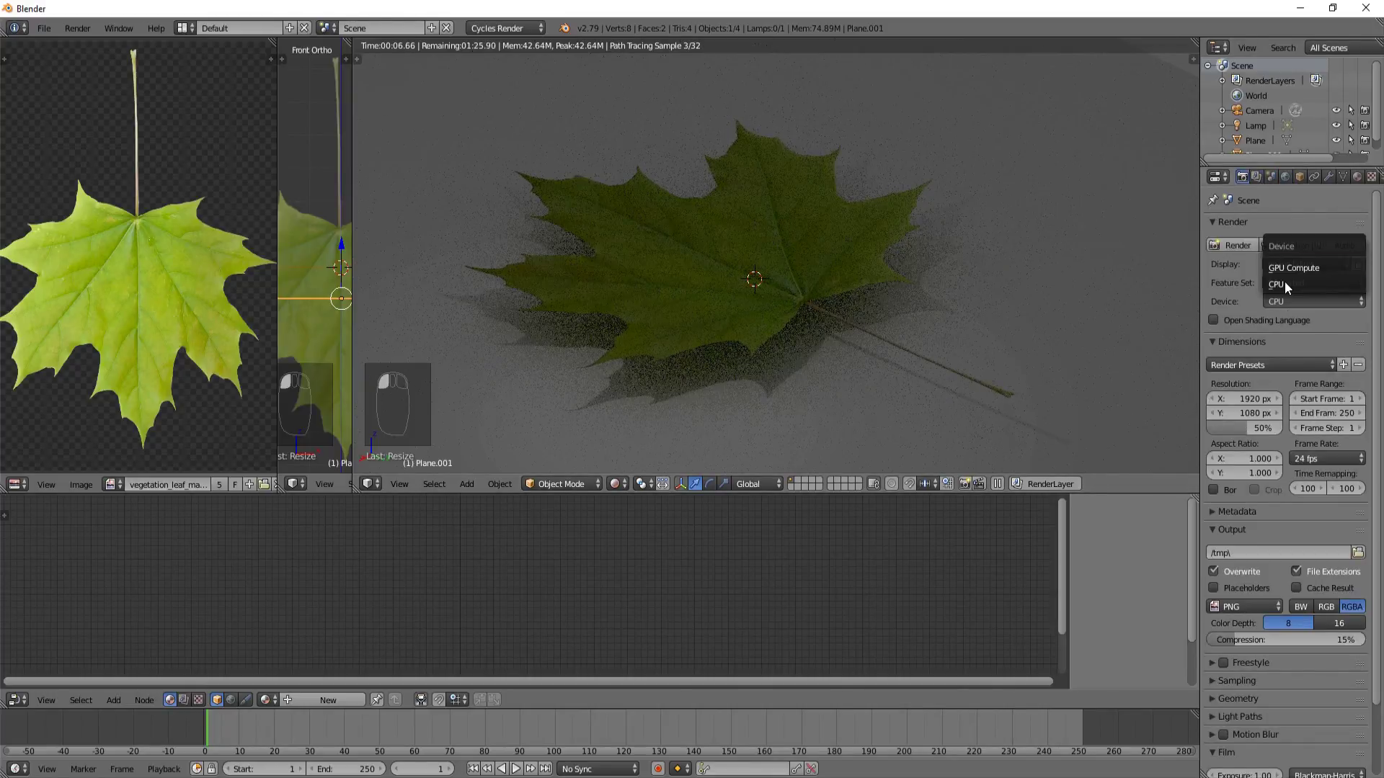
left_click(1284, 281)
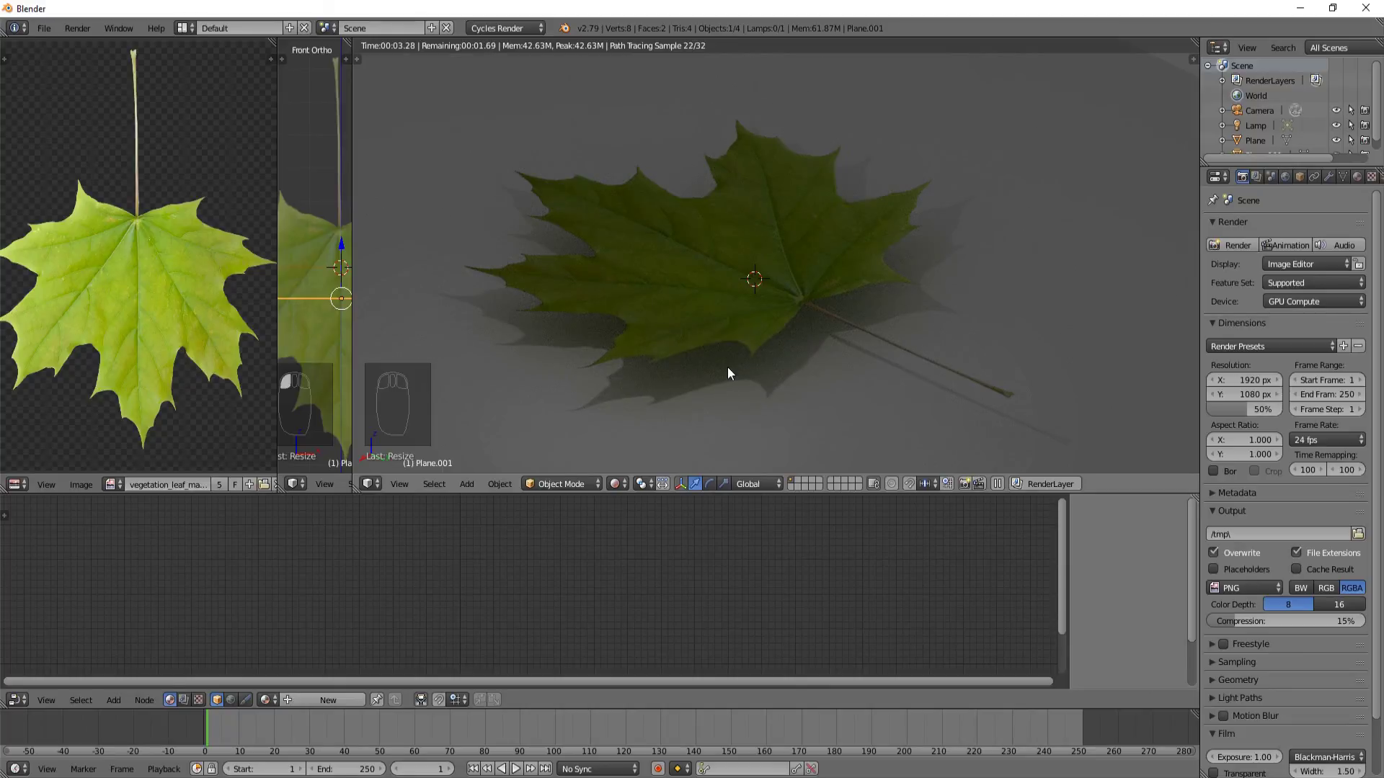
Step: Bring up final result.png in Photos and move its window into position
key("alt+Tab")
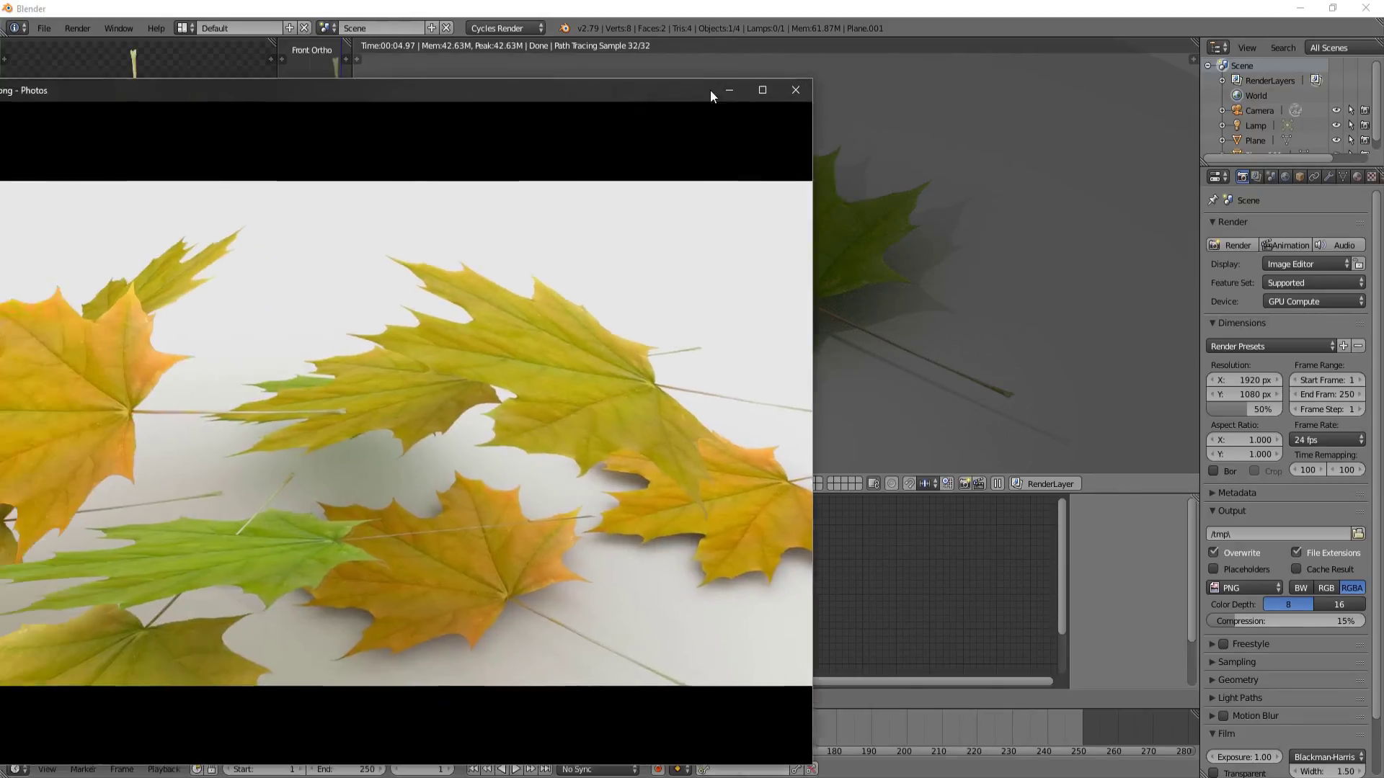
left_click_drag(711, 90, 874, 82)
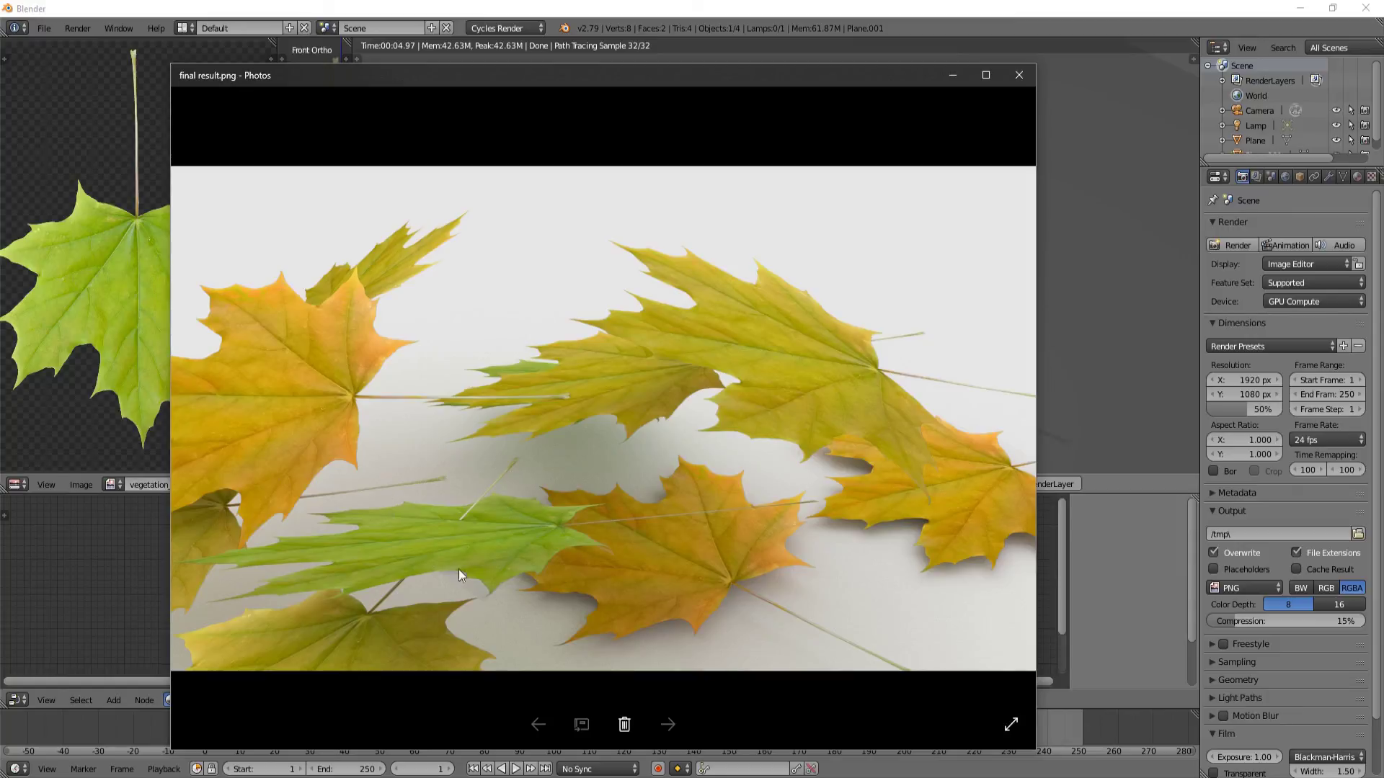